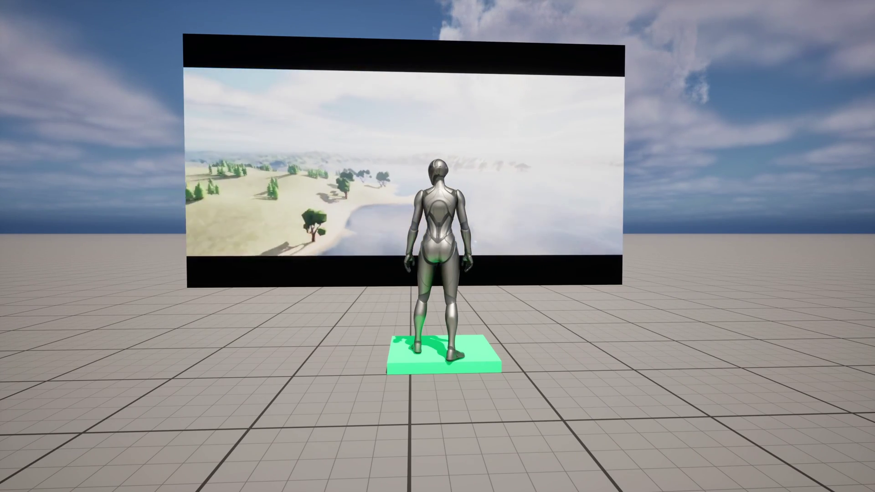
Walk the character backward off the pad and turn it to face the screen
key("s")
key("d")
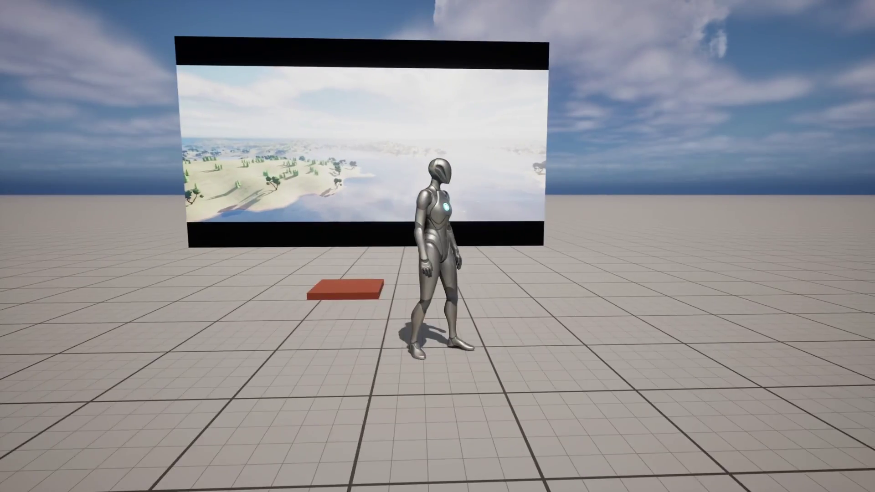
key("w")
key("w")
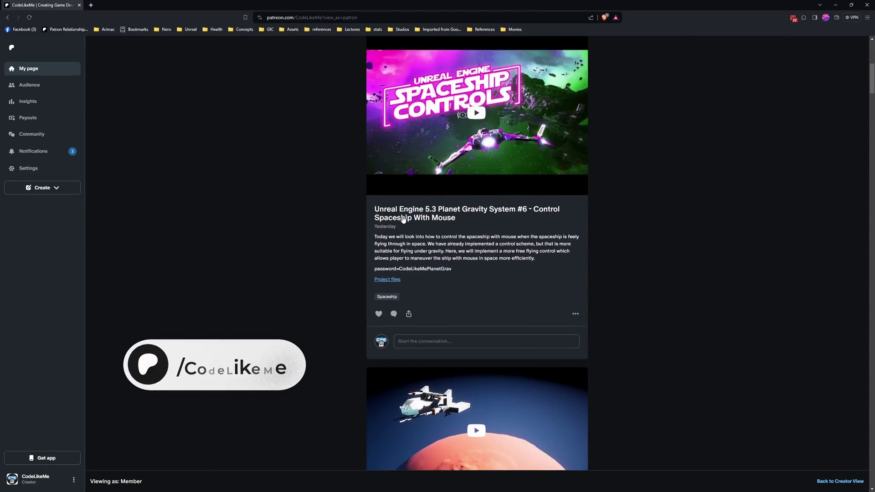
scroll(400, 229, "down", 17)
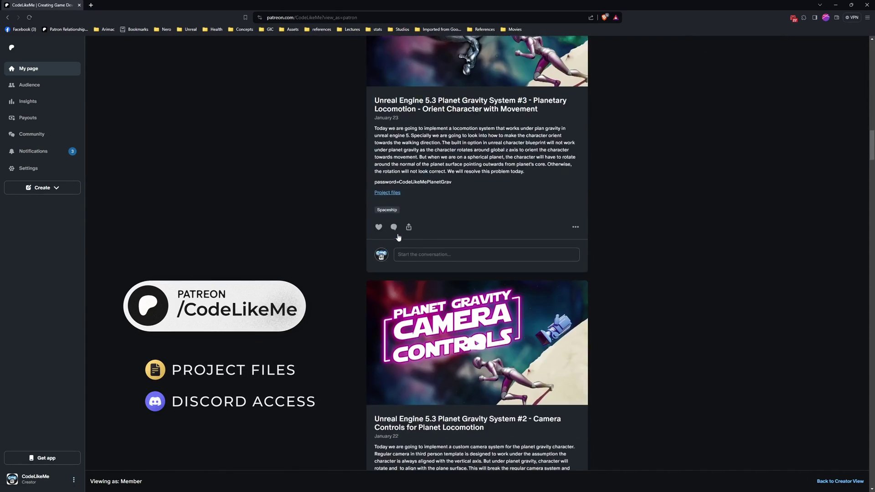
scroll(393, 248, "down", 3)
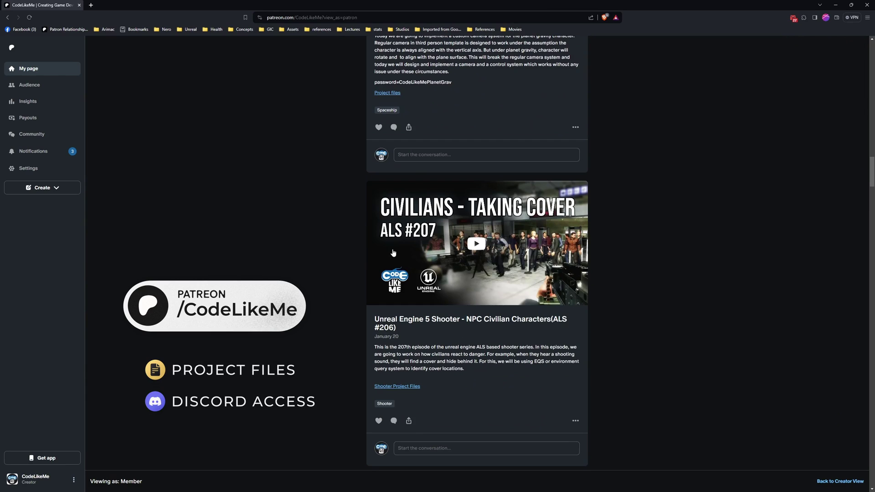
scroll(393, 252, "down", 14)
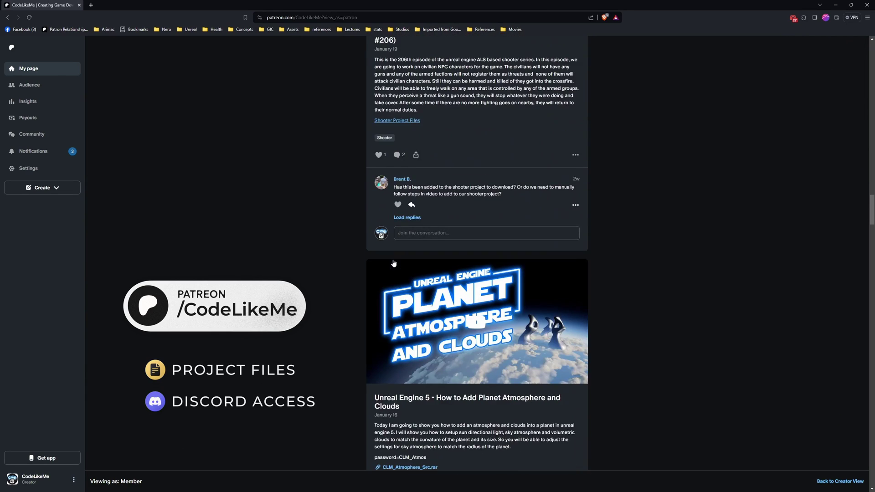
scroll(393, 265, "down", 8)
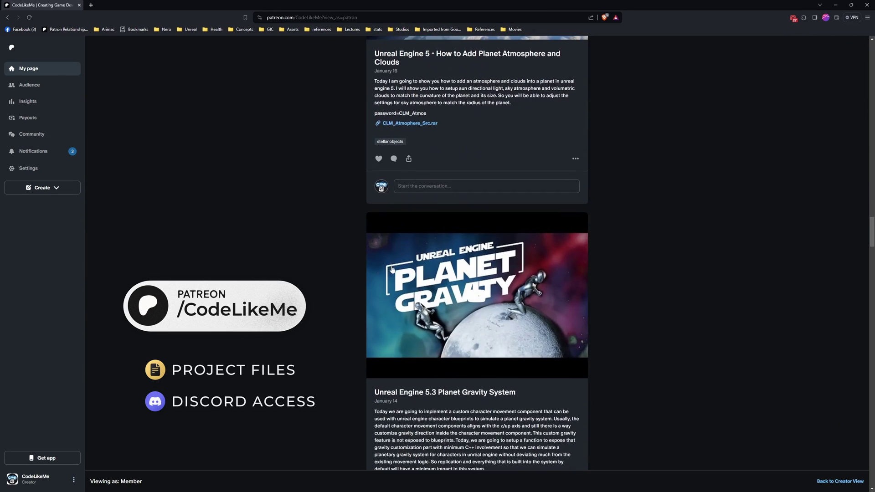
scroll(391, 273, "down", 13)
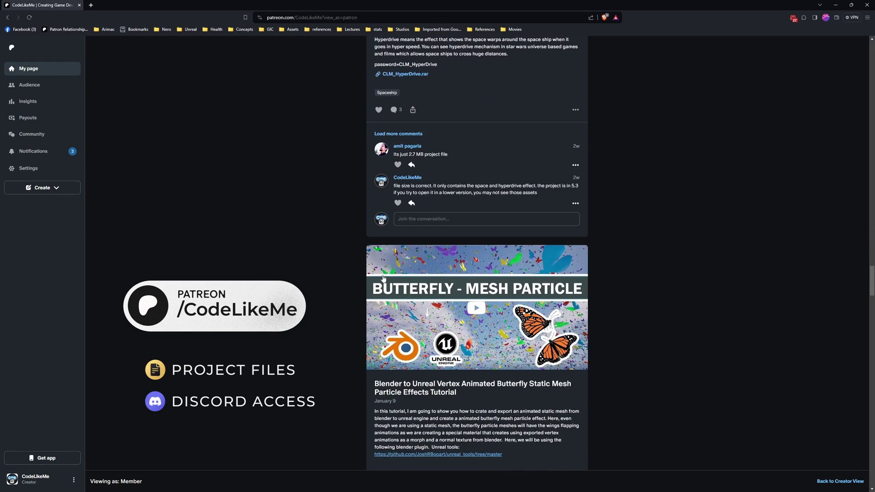
scroll(383, 279, "down", 13)
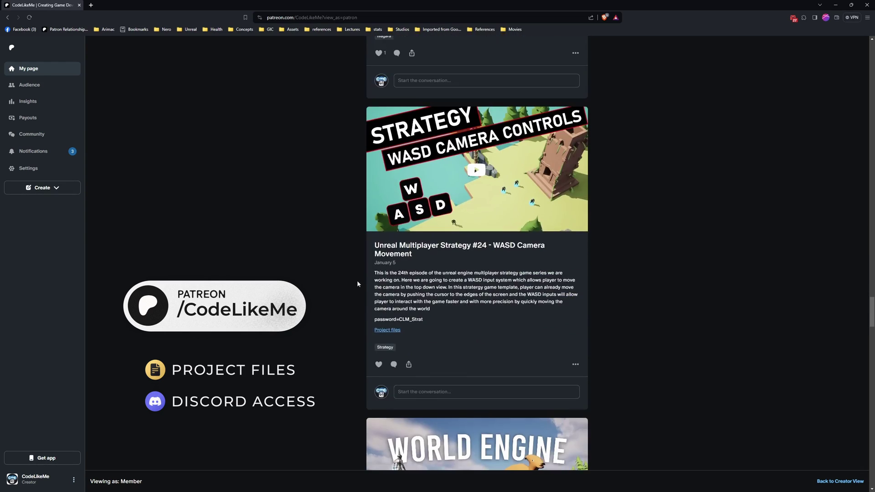
scroll(356, 288, "down", 3)
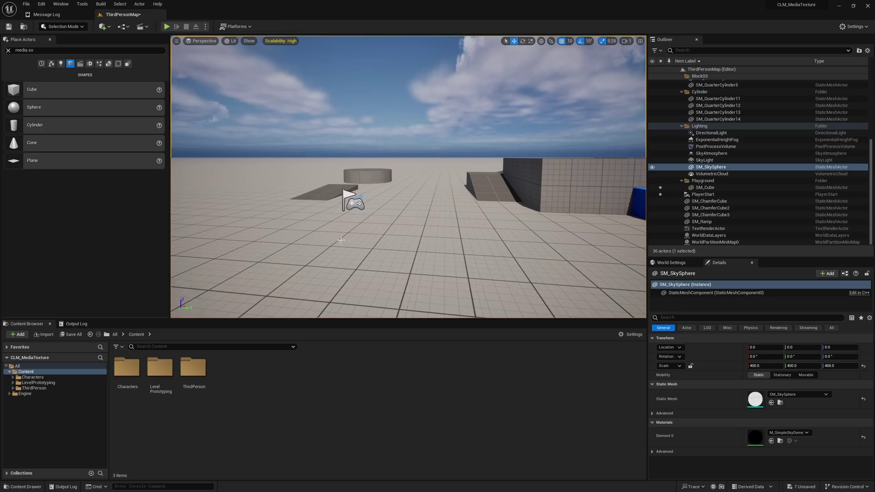
Play the level full-screen briefly, then stop and restore the full editor layout
right_click_drag(329, 236, 343, 228)
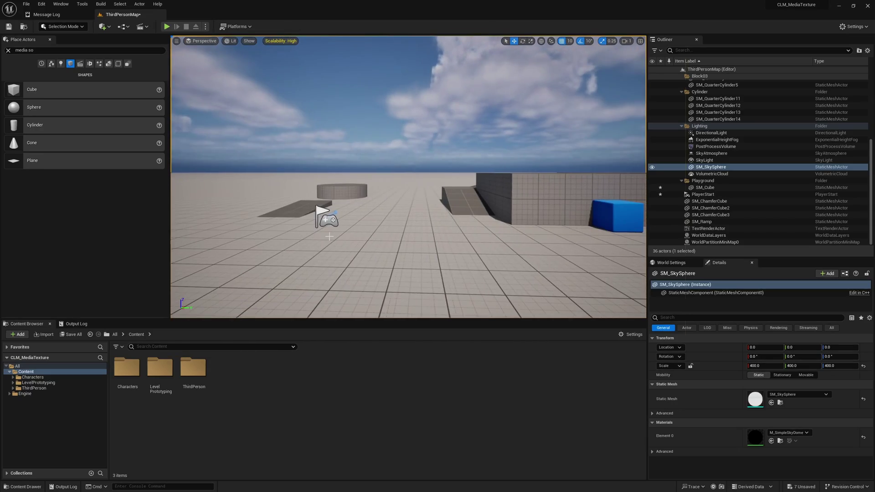
key("F11")
key("alt+p")
key("Escape")
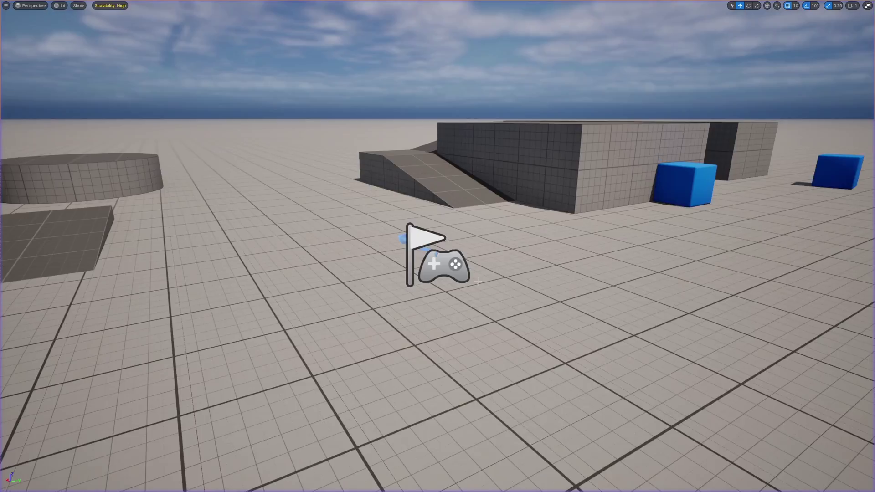
key("F11")
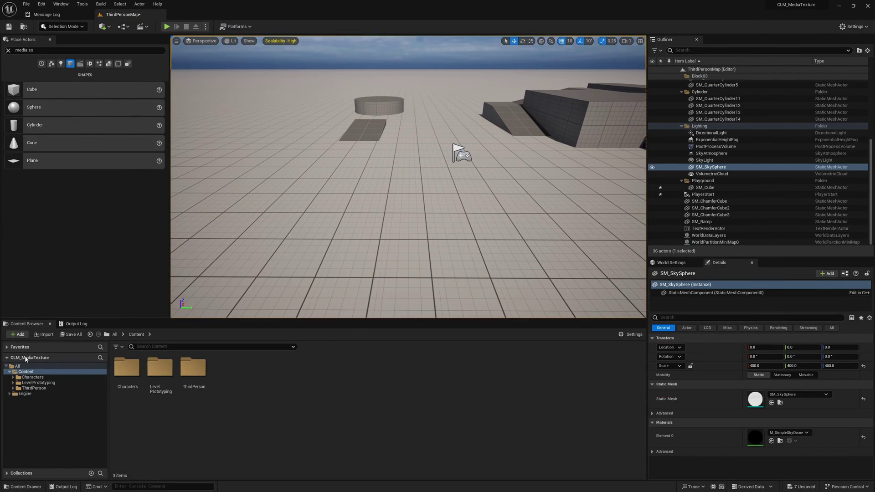
Add a new folder named Movies under Content in the Content Browser
right_click(26, 371)
left_click(50, 233)
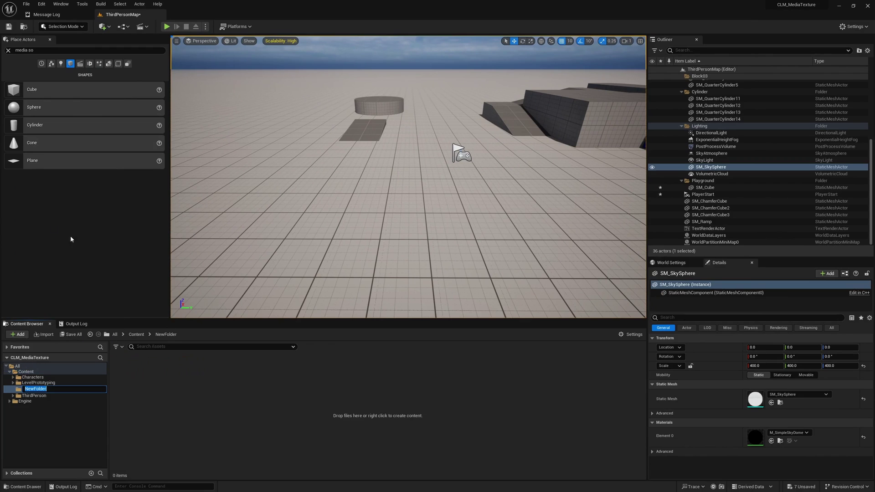
type("Movies")
key("Return")
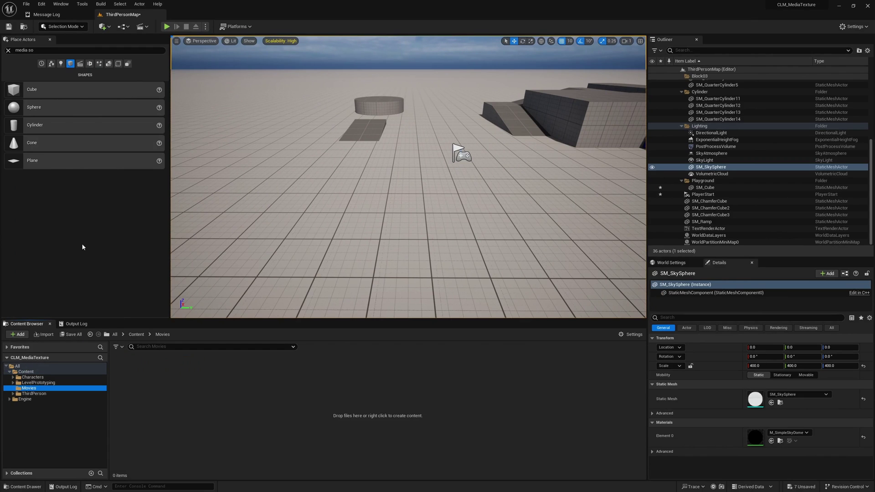
right_click(31, 389)
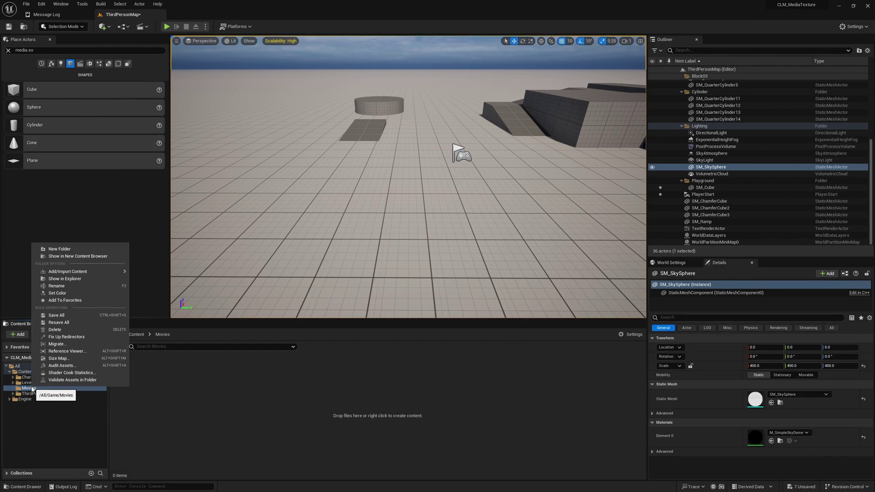
Reveal Movies in File Explorer and copy WorldEngine.mp4 into it
left_click(65, 280)
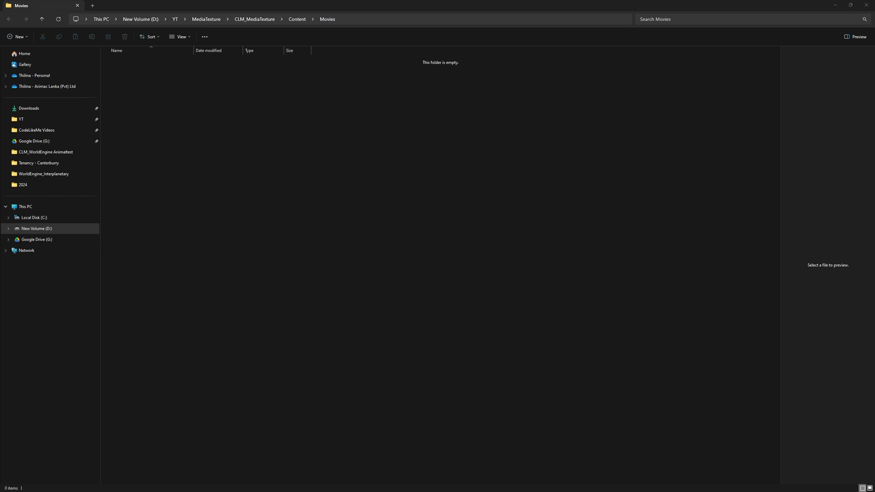
left_click_drag(611, 118, 302, 141)
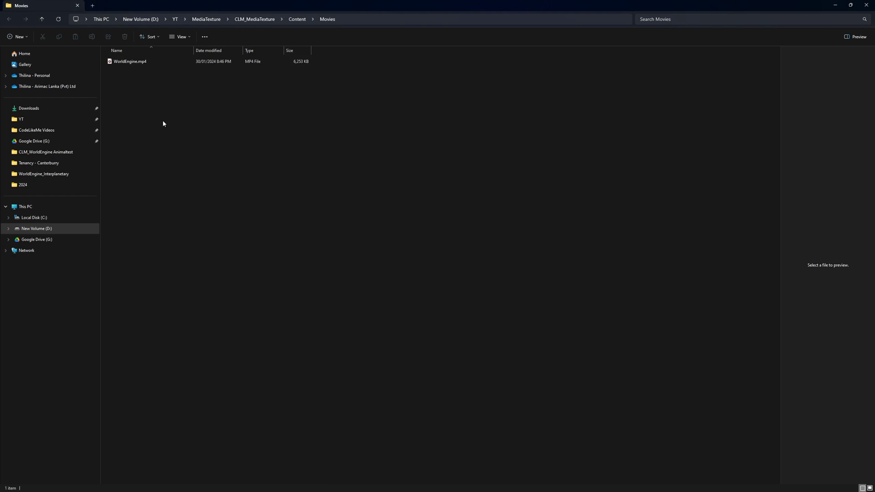
mouse_move(109, 65)
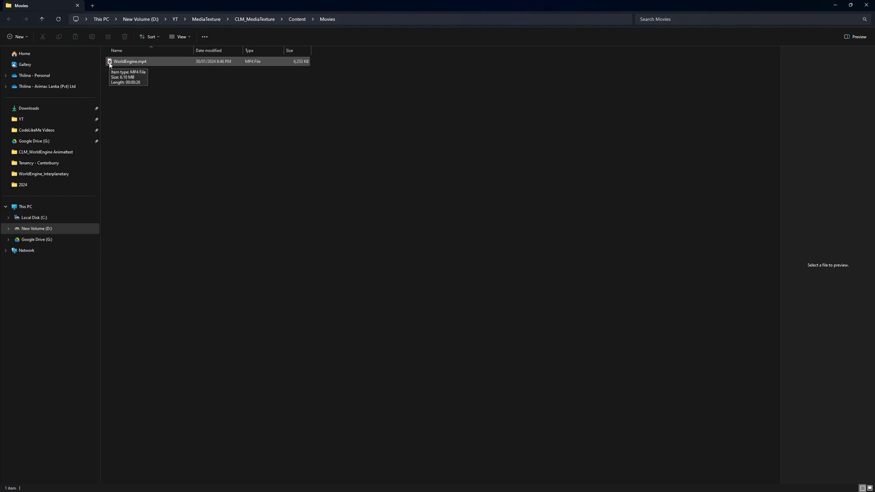
Import WorldEngine.mp4 as a File Media Source and confirm its path ./Movies/WorldEngine.mp4
left_click_drag(109, 65, 365, 204)
key("alt+Tab")
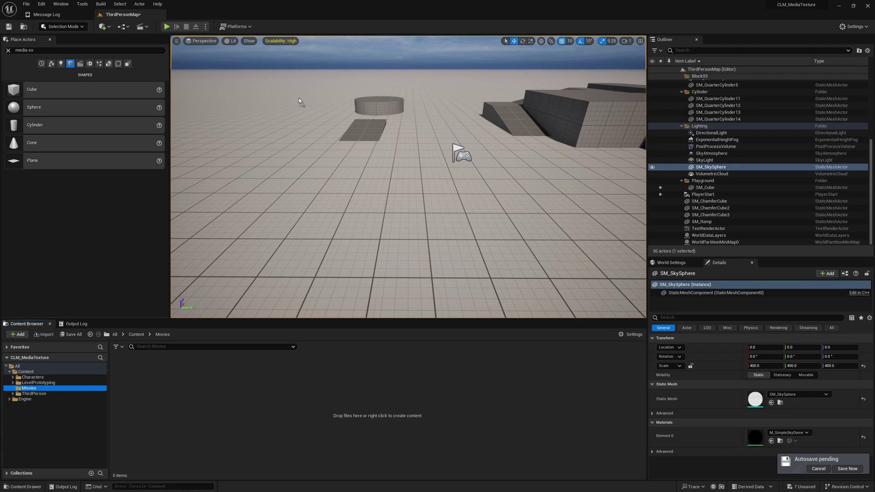
key("alt+Tab")
left_click_drag(299, 97, 208, 392)
key("alt+Tab")
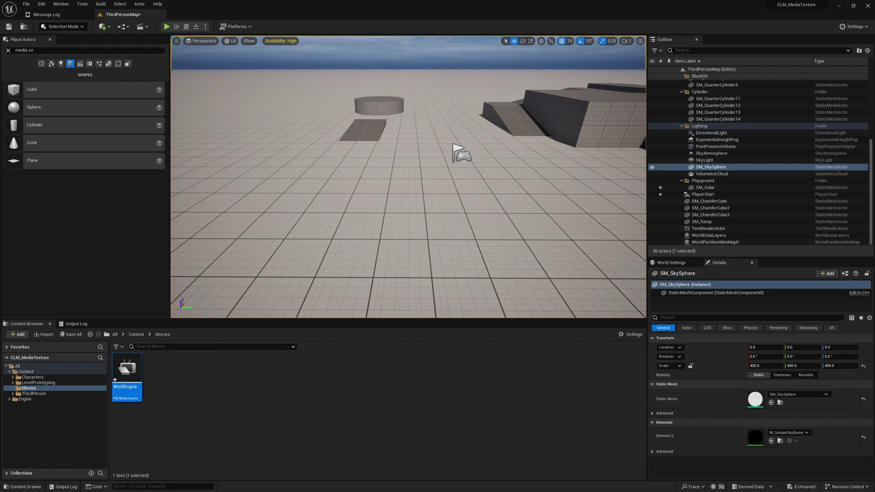
left_click_drag(0, 150, 262, 15)
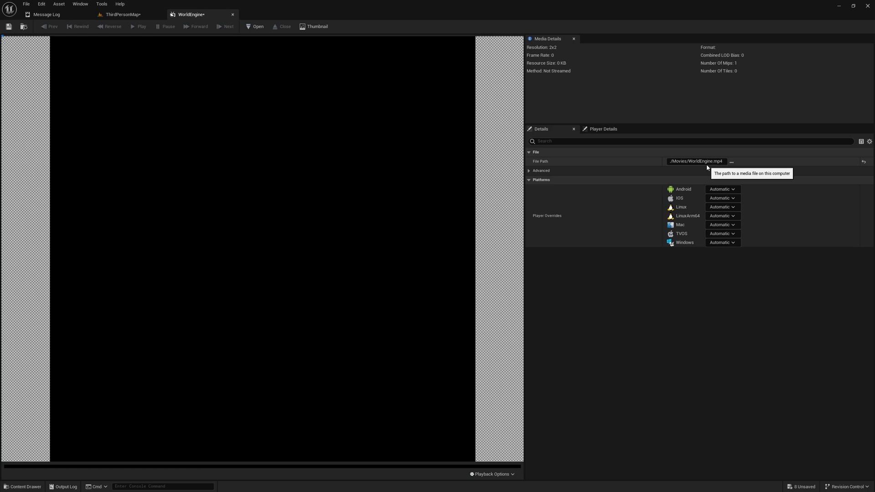
left_click(232, 15)
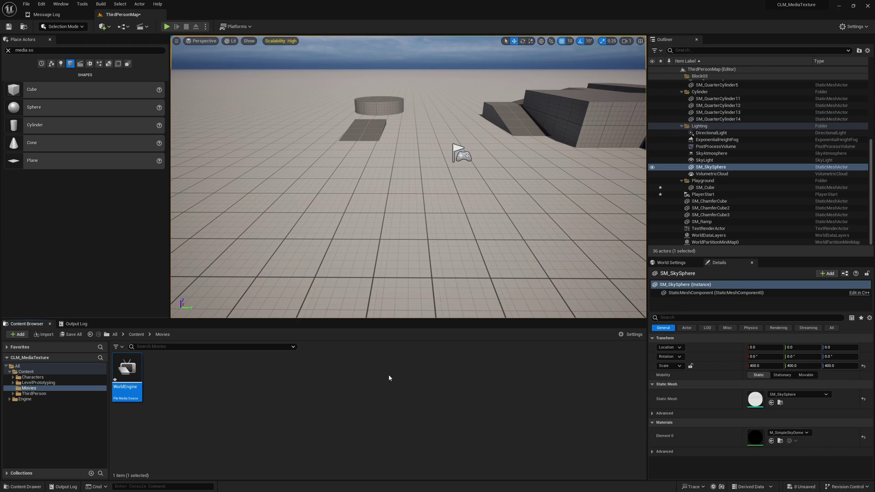
Place a Plane, stand it upright at height 310, and scale it 1.6 by 0.9
left_click_drag(33, 160, 396, 175)
right_click_drag(425, 178, 460, 178)
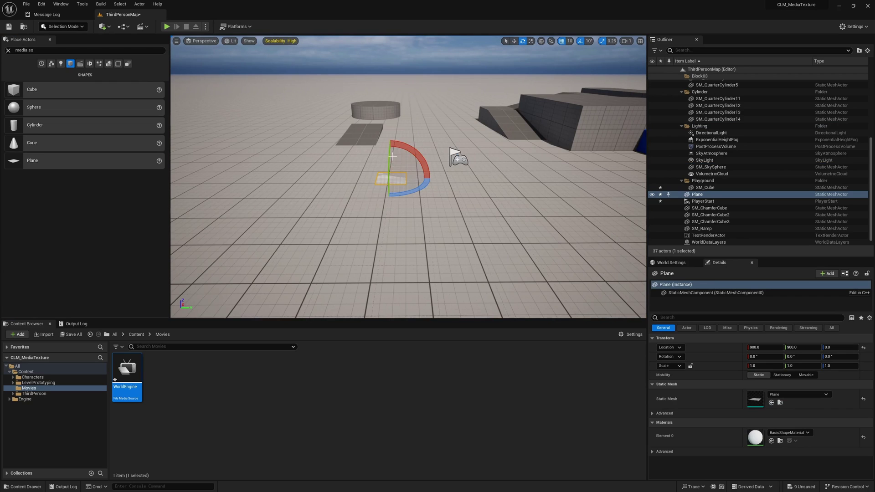
left_click_drag(391, 170, 443, 203)
key("w")
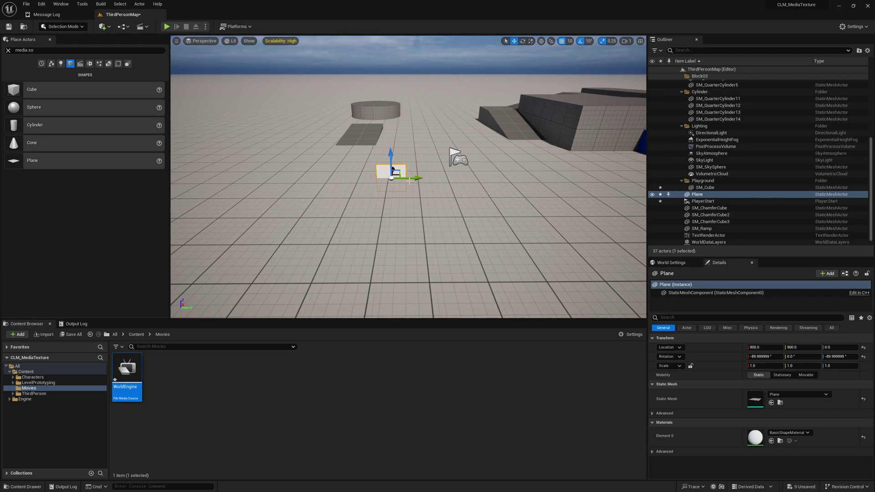
left_click_drag(402, 160, 433, 67)
left_click(765, 365)
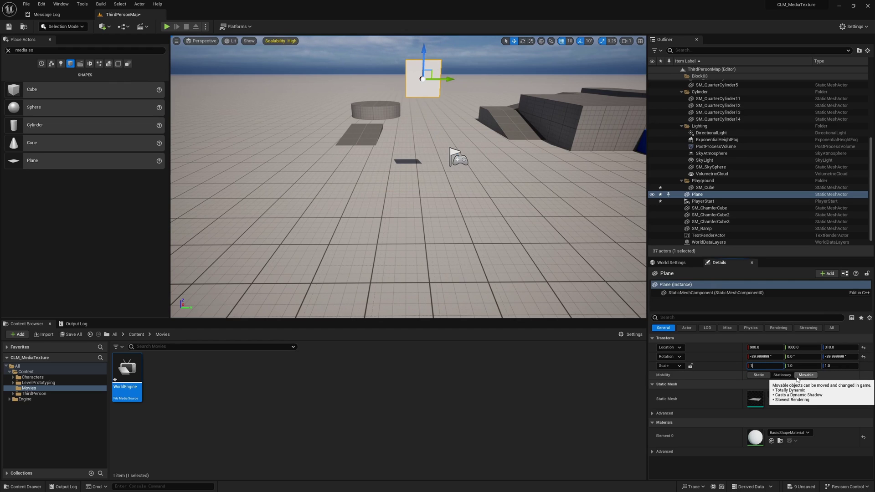
key("Tab")
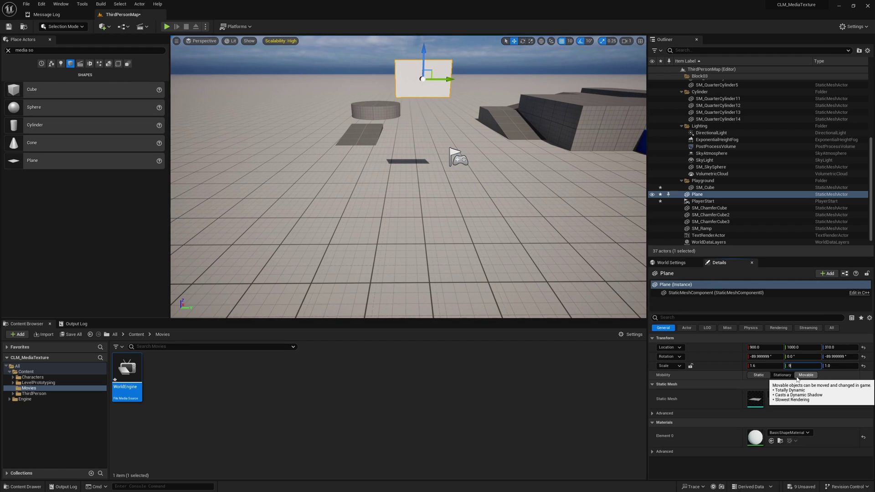
type(".9")
key("Return")
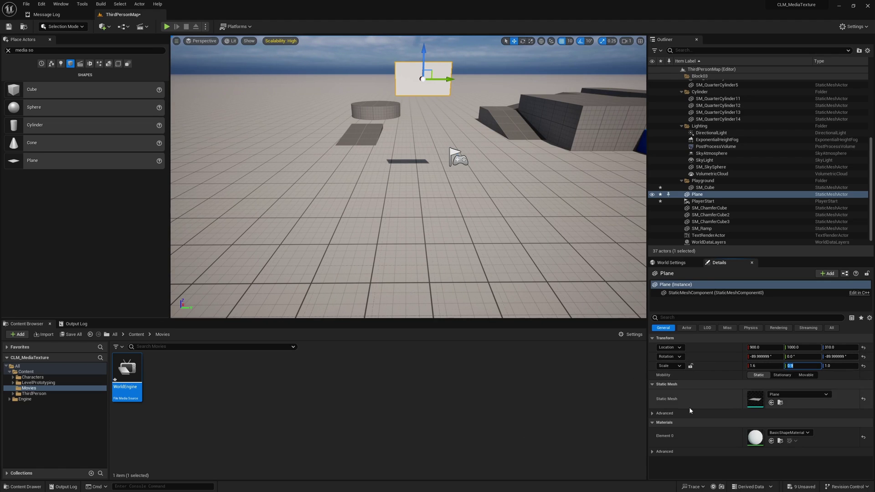
Create a Media Player named MediaPlayer with a linked MediaPlayer_Video output texture
left_click(186, 392)
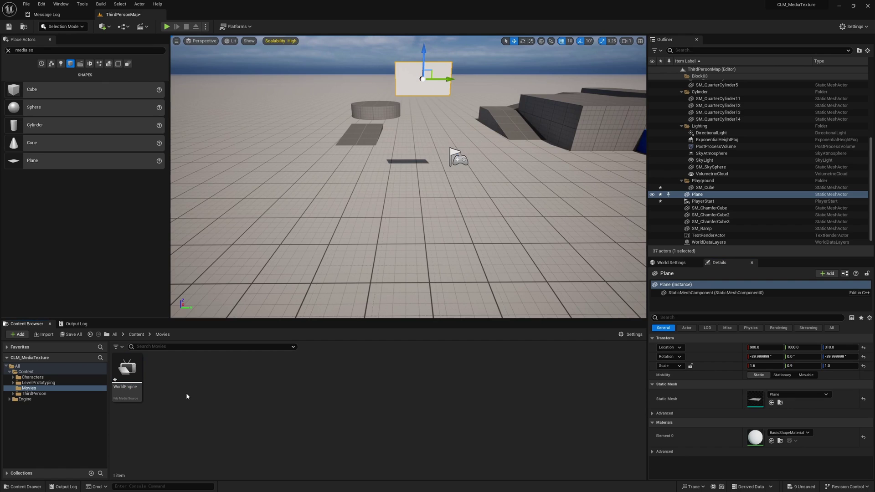
right_click(187, 392)
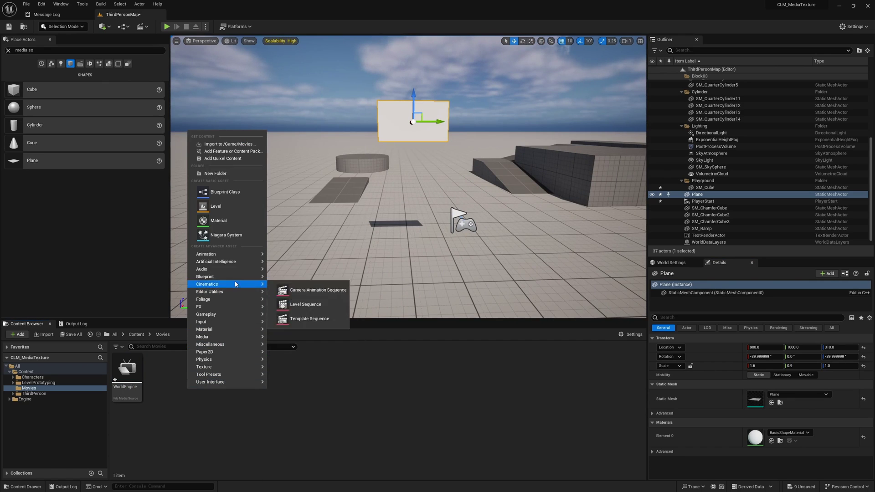
mouse_move(220, 337)
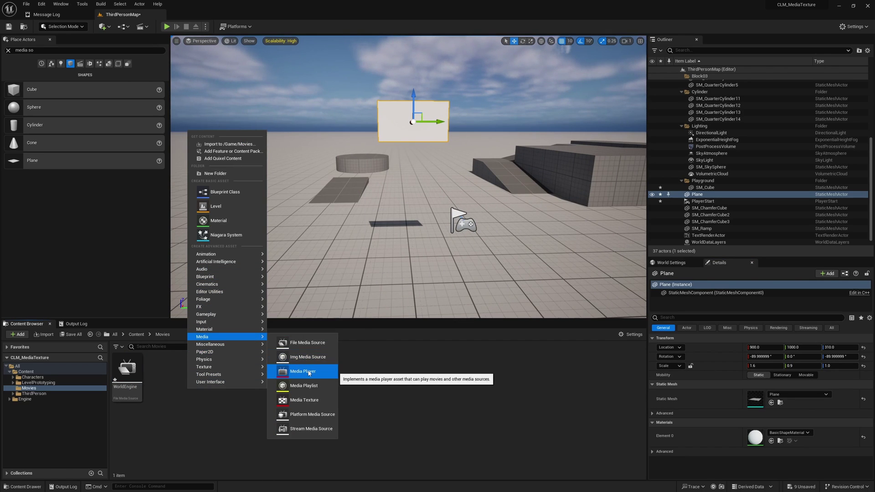
left_click(302, 371)
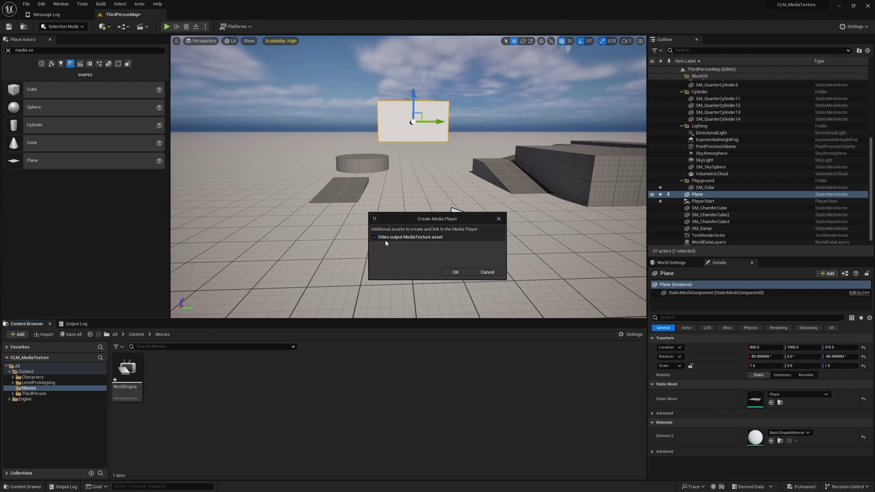
left_click(454, 272)
type("Media")
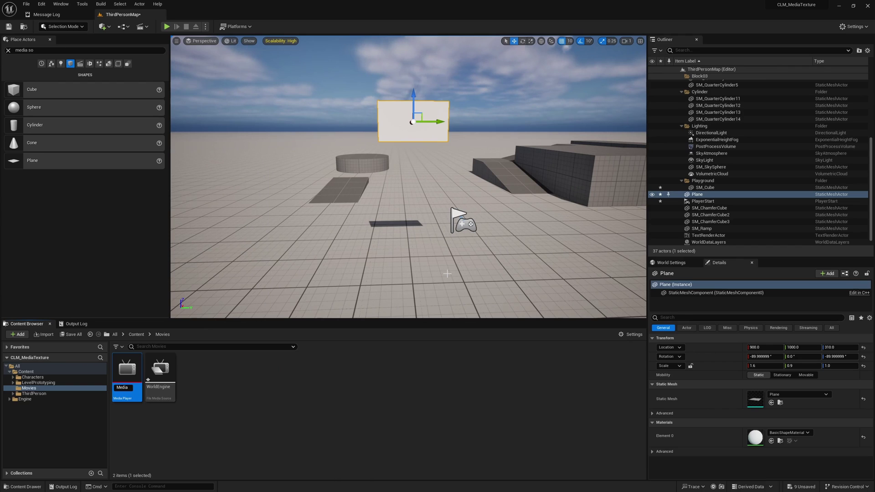
type("Player")
key("Return")
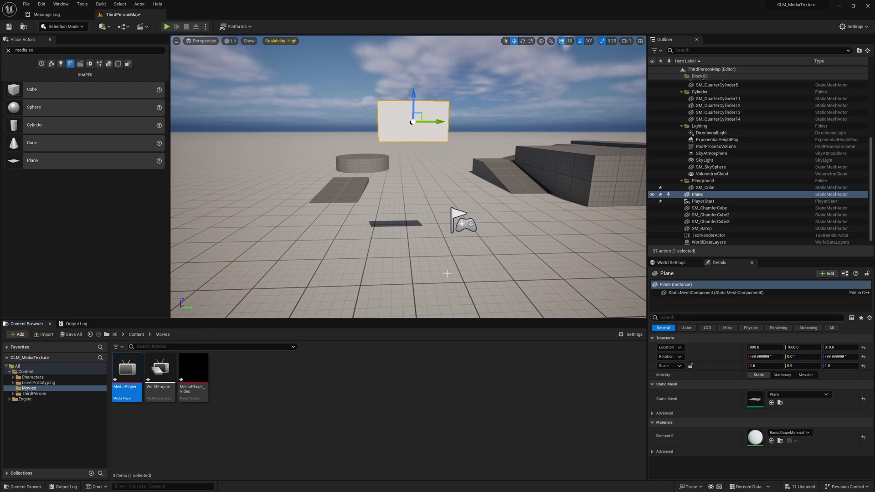
left_click(190, 365)
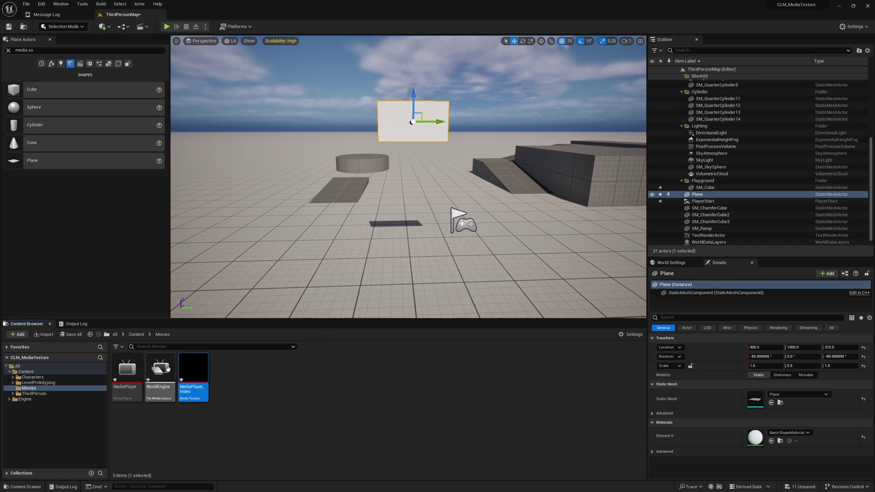
left_click(127, 373)
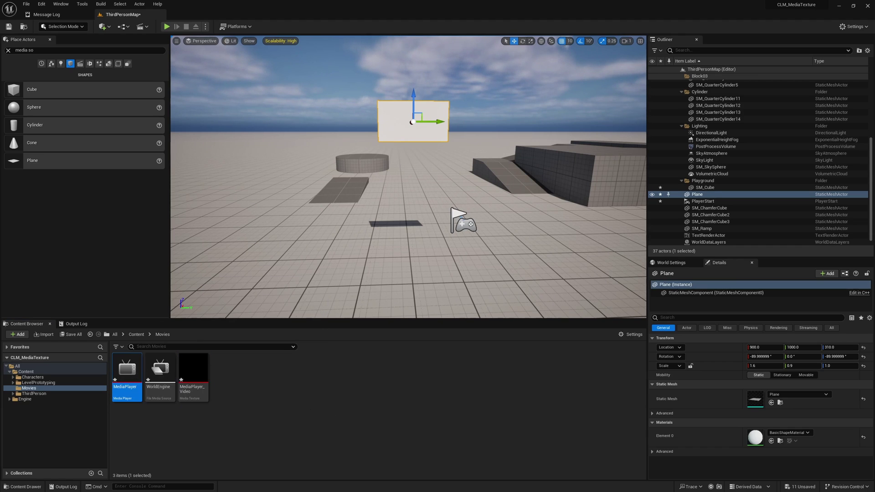
Load WorldEngine into MediaPlayer and test playback, pausing at 0:06
double_click(127, 373)
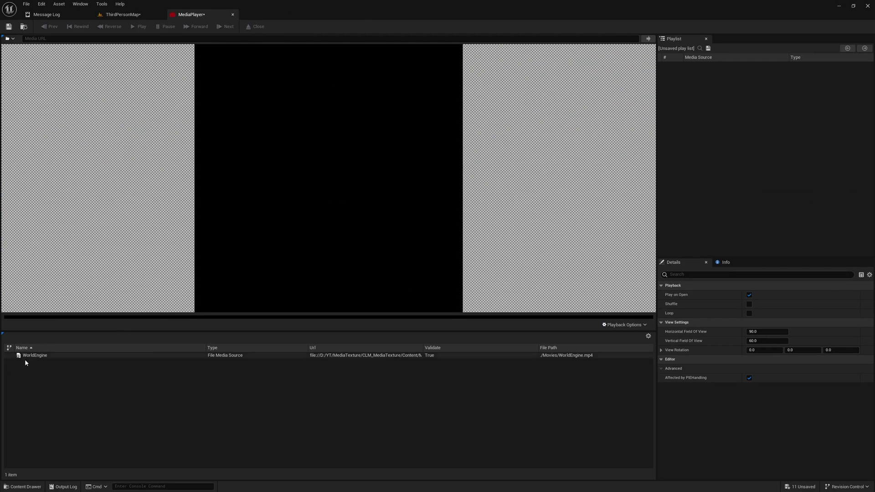
double_click(36, 355)
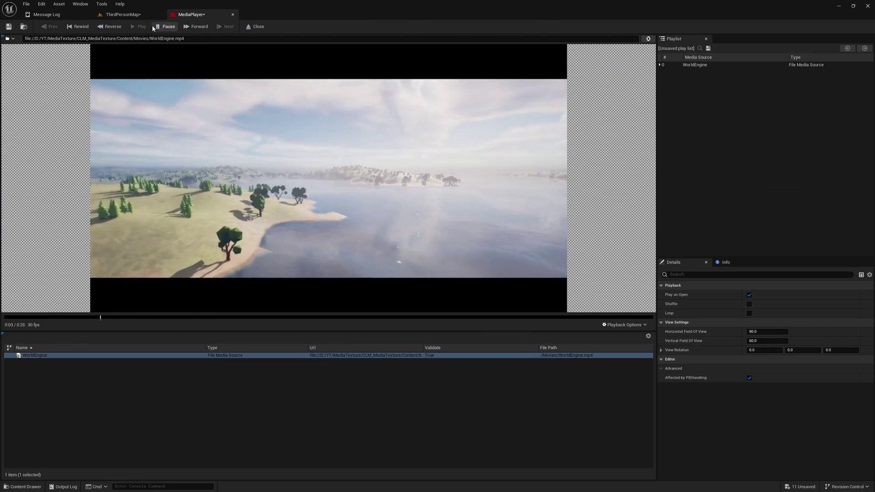
left_click(165, 27)
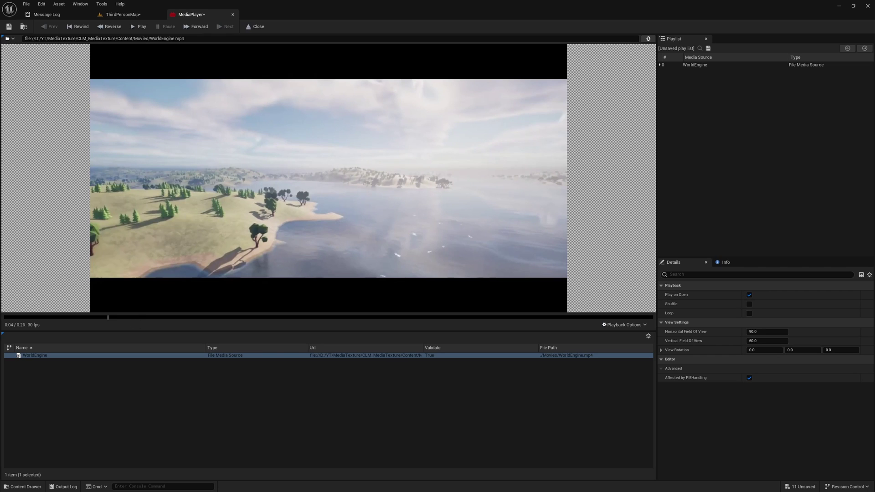
left_click(137, 26)
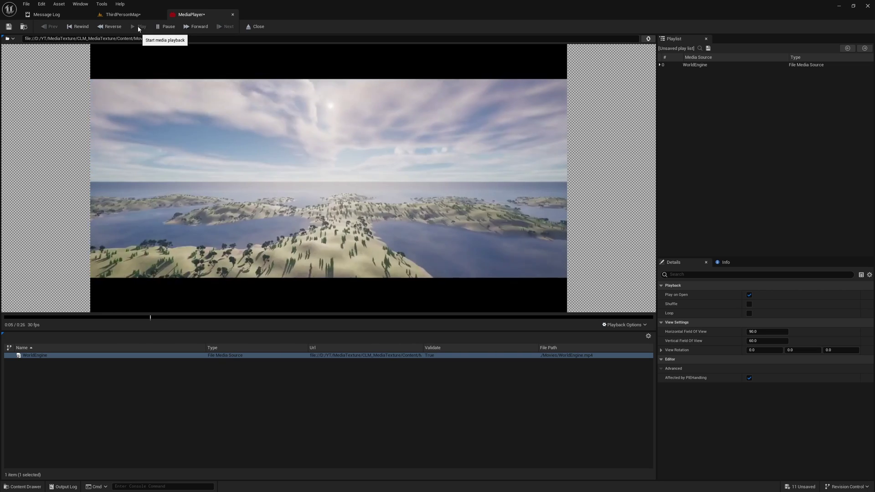
left_click(167, 27)
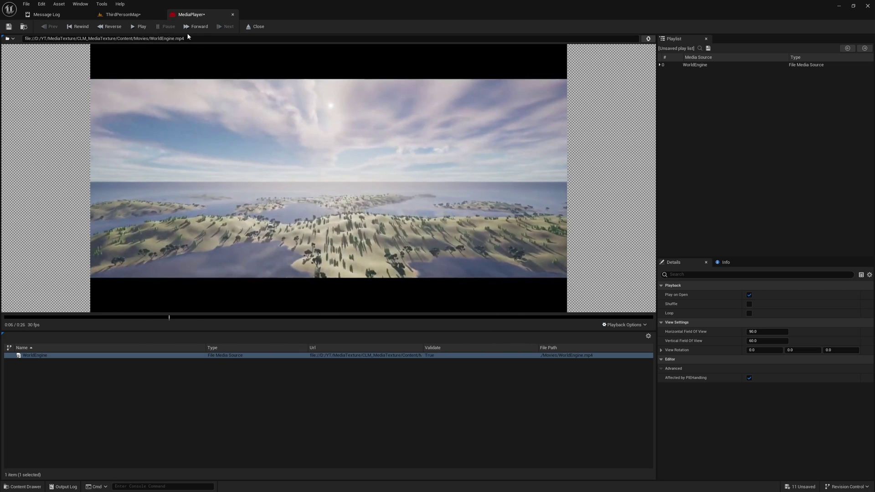
Drop MediaPlayer_Video onto the floating plane and open the resulting MediaPlayer_Video_Mat material
left_click(121, 15)
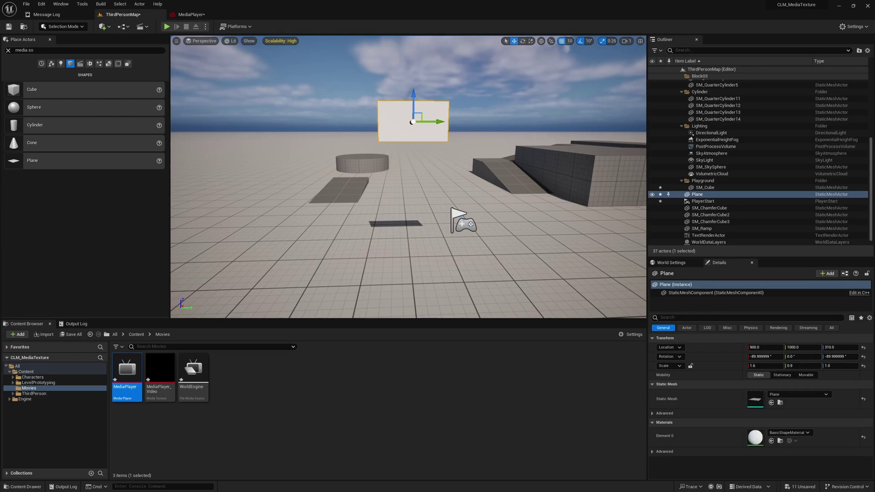
left_click(192, 374)
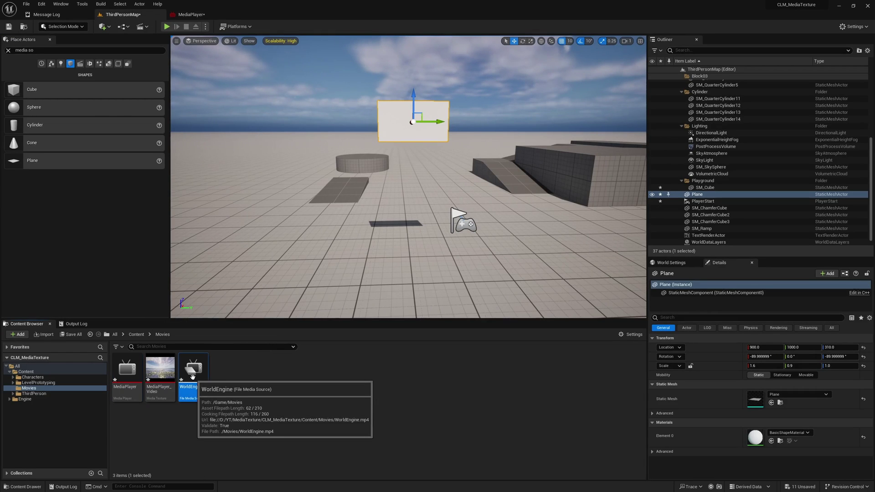
left_click(171, 376)
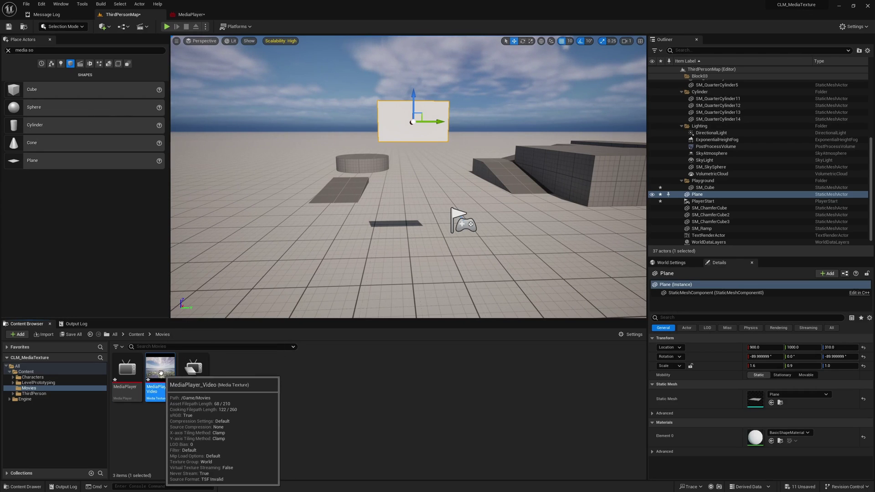
left_click_drag(160, 372, 398, 114)
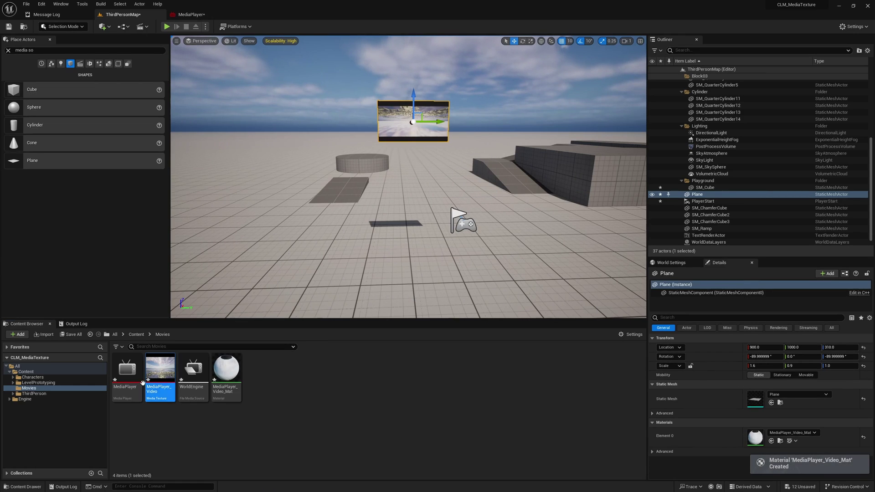
double_click(225, 372)
Wire the texture's RGB into Emissive Color and set Shading Model to Unlit, keeping Surface and Masked
left_click_drag(432, 114, 513, 175)
left_click(524, 130)
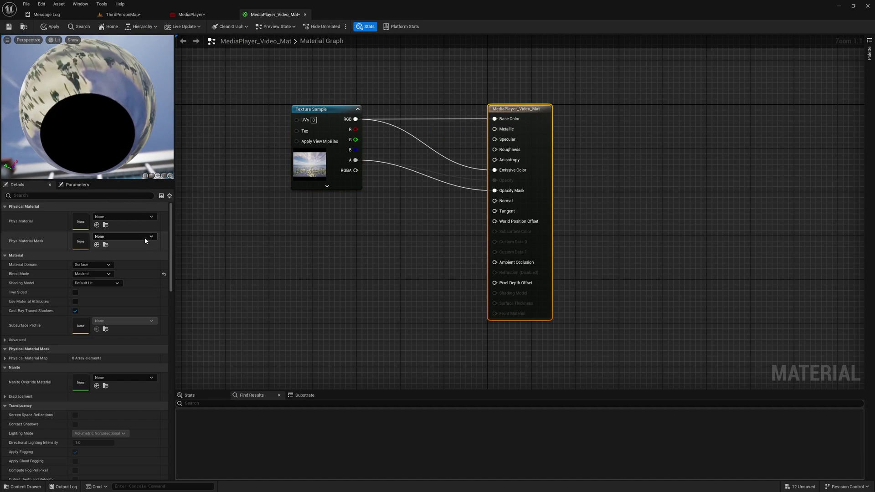
left_click(89, 264)
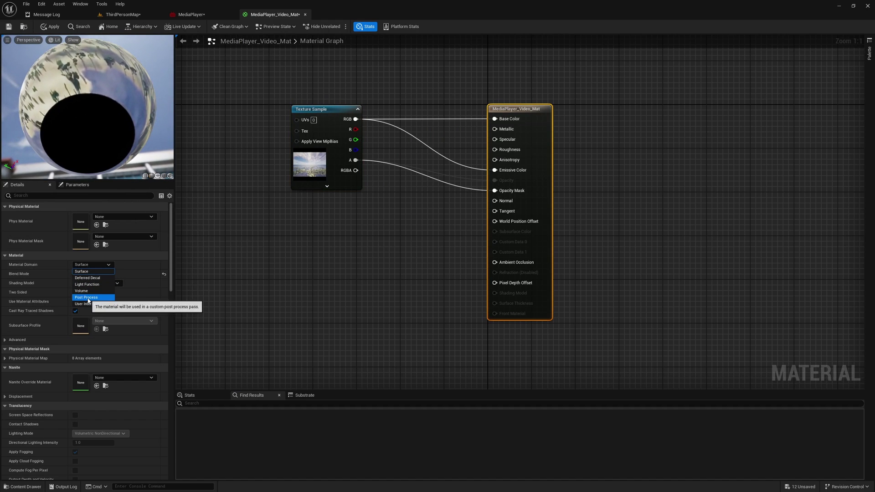
left_click(196, 278)
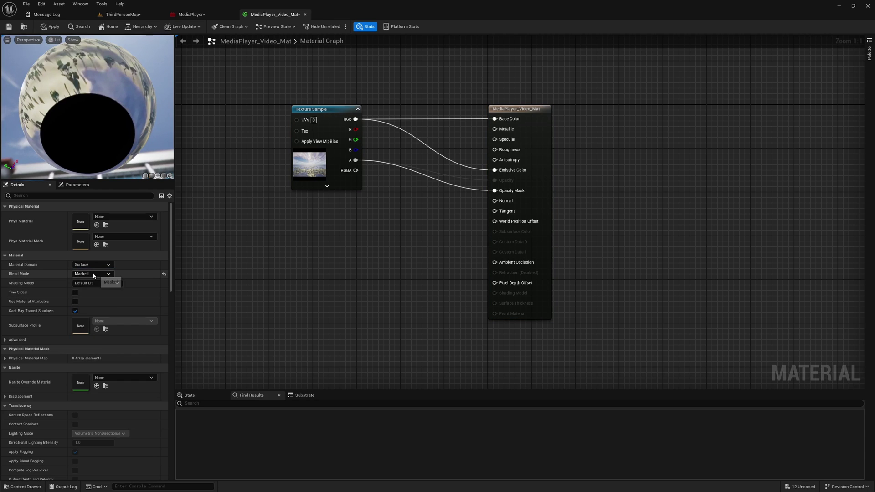
left_click(93, 274)
left_click(220, 269)
left_click(96, 283)
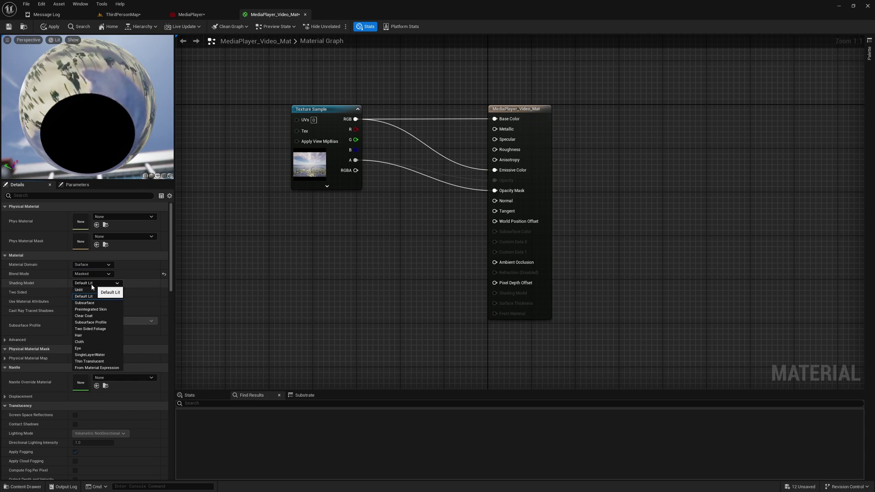
left_click(85, 291)
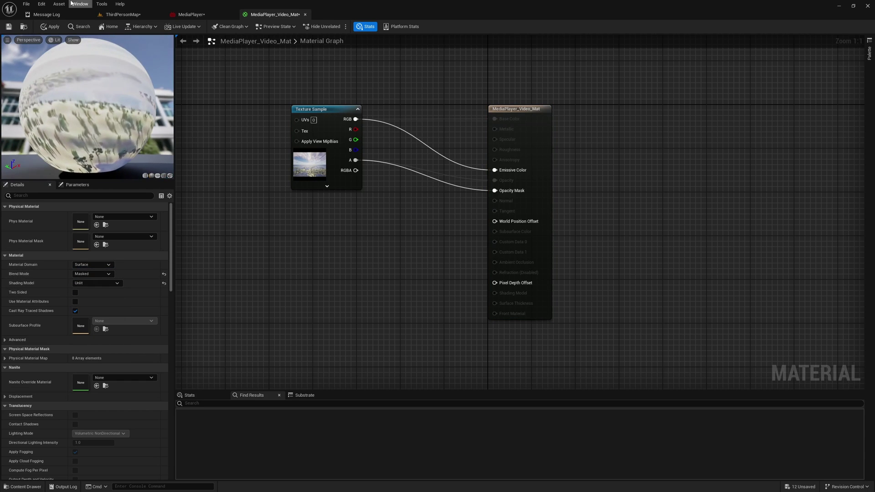
Apply the material changes and return to the level, undoing a trial tilt of the plane
left_click(49, 27)
left_click(121, 14)
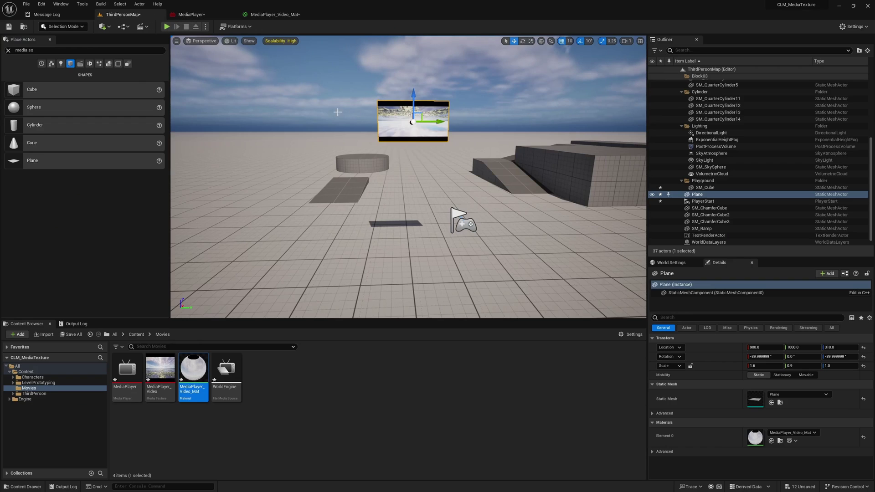
scroll(394, 143, "up", 5)
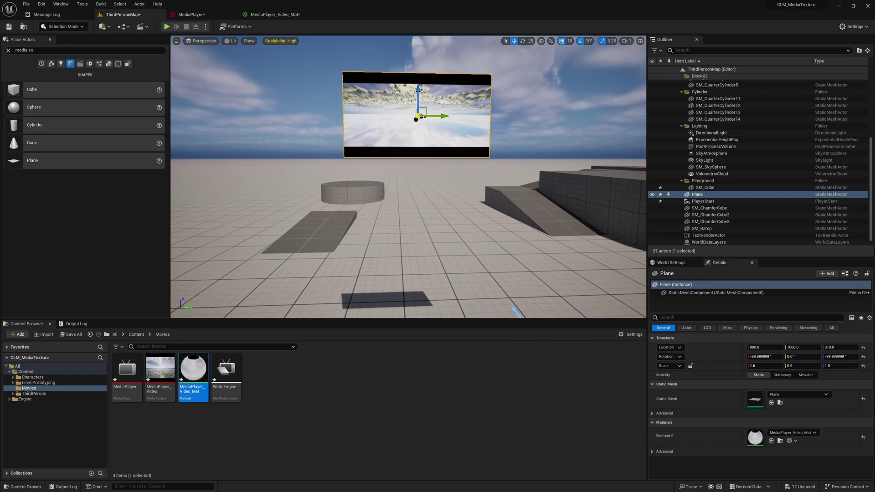
key("e")
left_click_drag(393, 142, 437, 150)
key("ctrl+z")
left_click(389, 155)
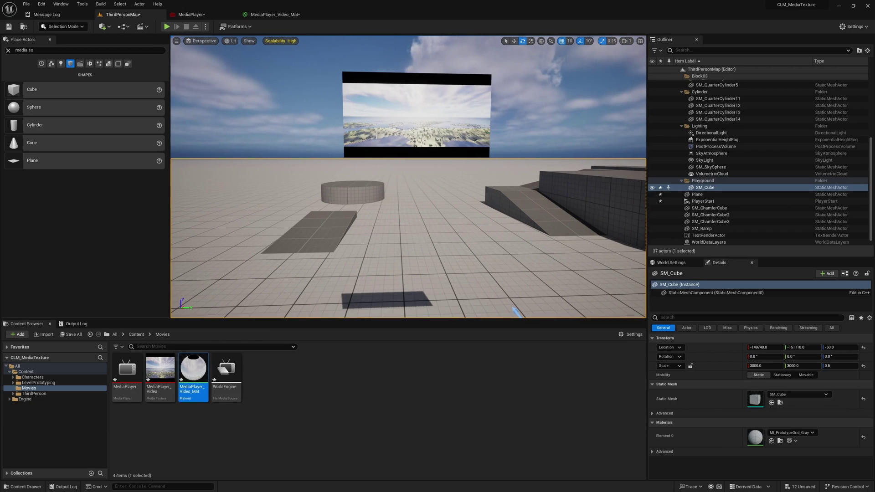
Play and pause MediaPlayer in a floating window to watch the video on the plane
left_click(137, 370)
double_click(137, 370)
left_click_drag(191, 15, 527, 202)
left_click(146, 15)
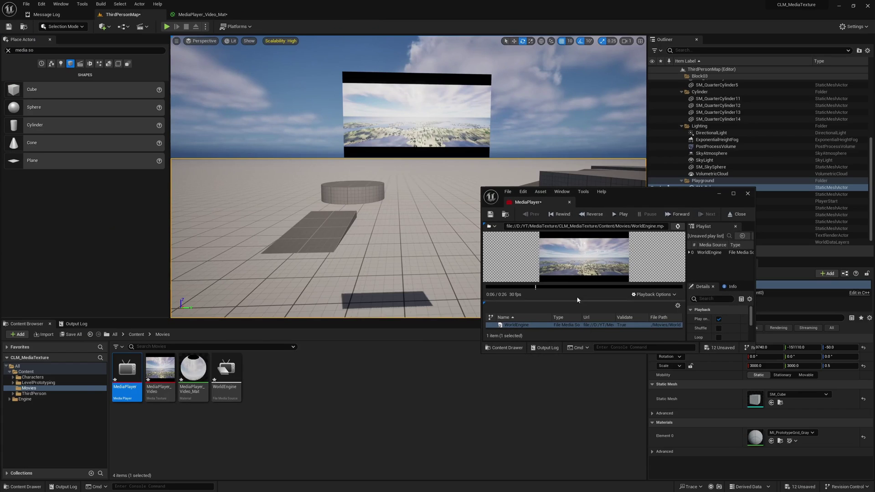
left_click(225, 15)
left_click(146, 15)
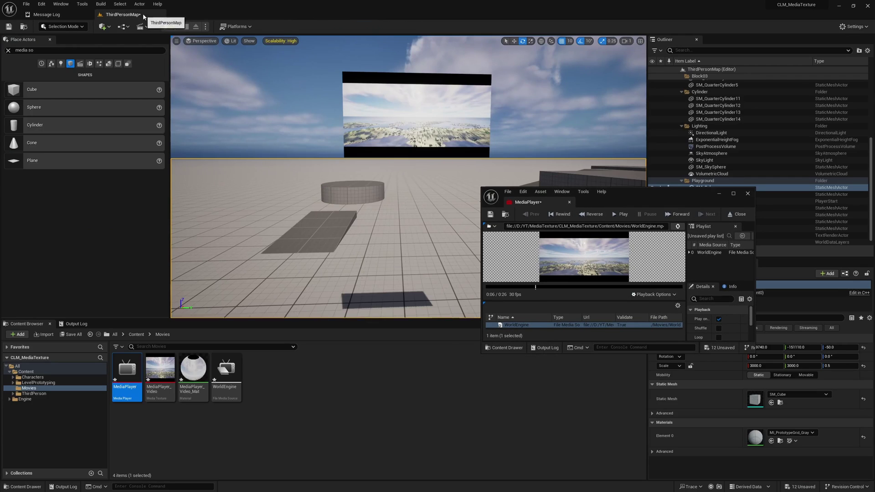
left_click(615, 213)
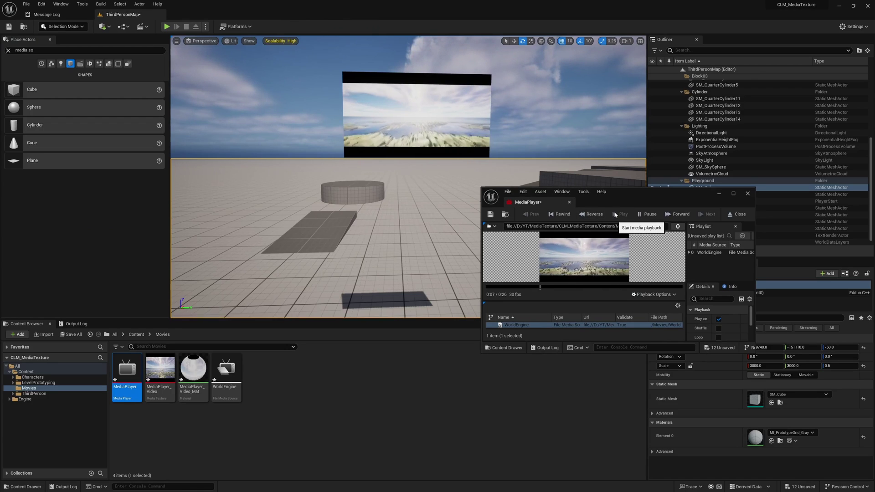
left_click(647, 214)
left_click(748, 193)
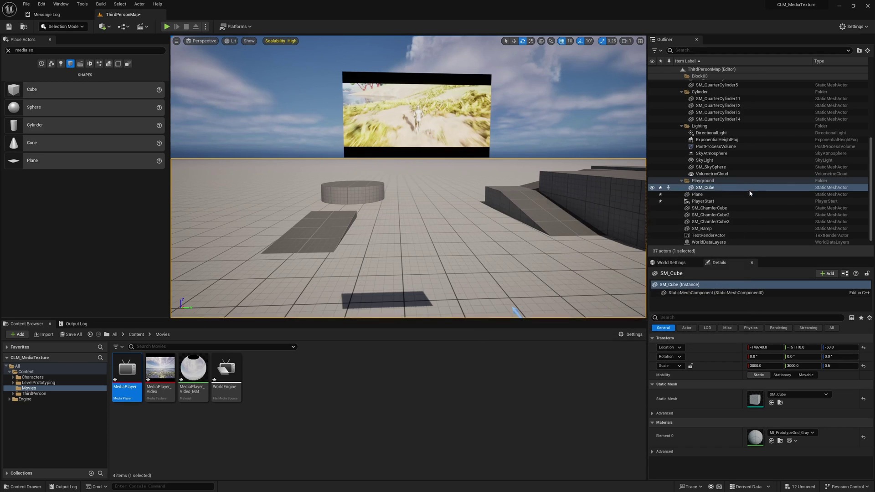
left_click(536, 83)
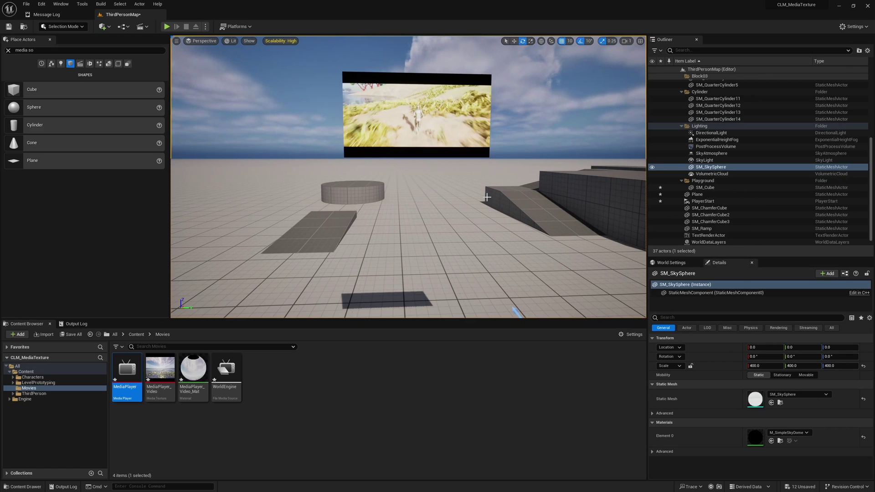
key("F11")
key("alt+p")
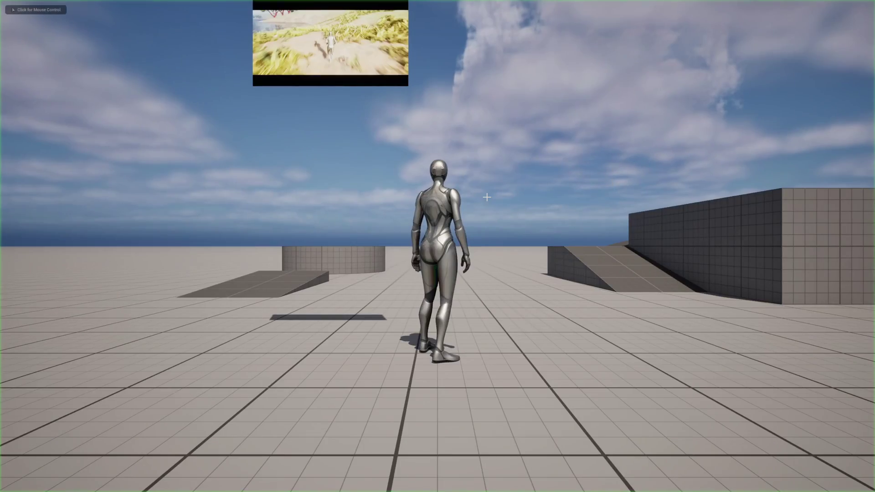
left_click(486, 196)
key("s")
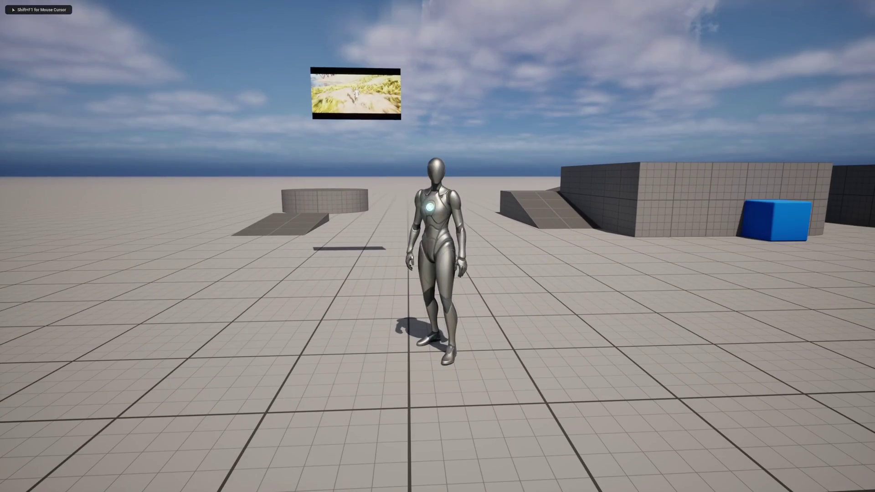
key("Escape")
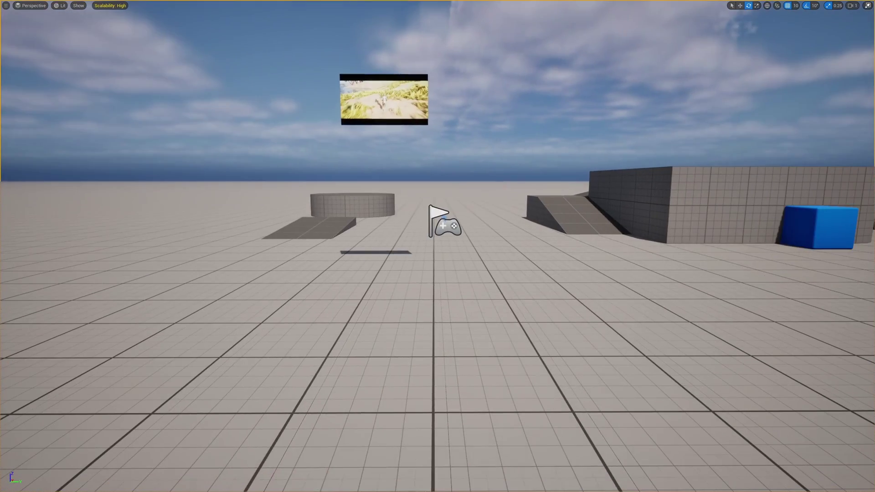
key("F11")
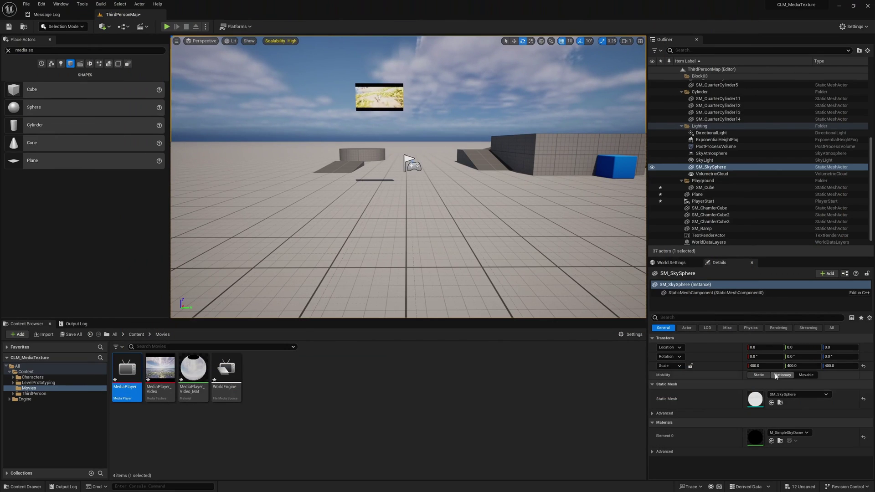
Lock the plane's scale and enlarge it proportionally to 5
left_click(380, 98)
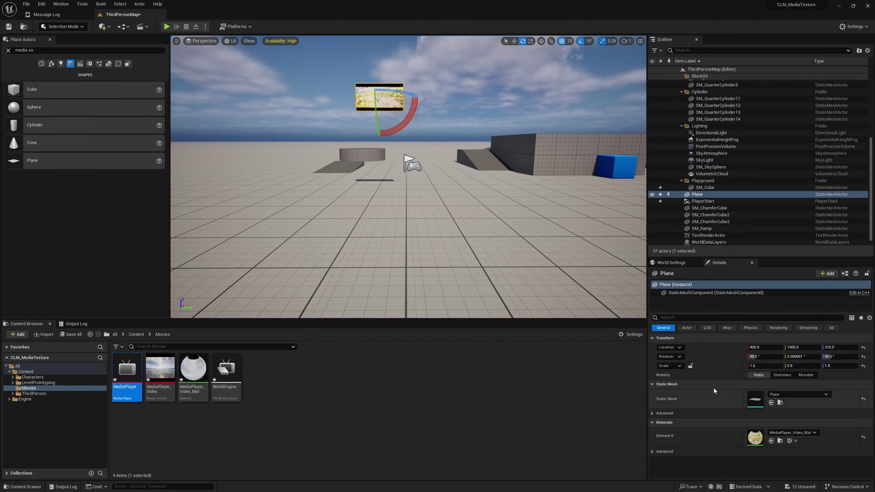
left_click(689, 366)
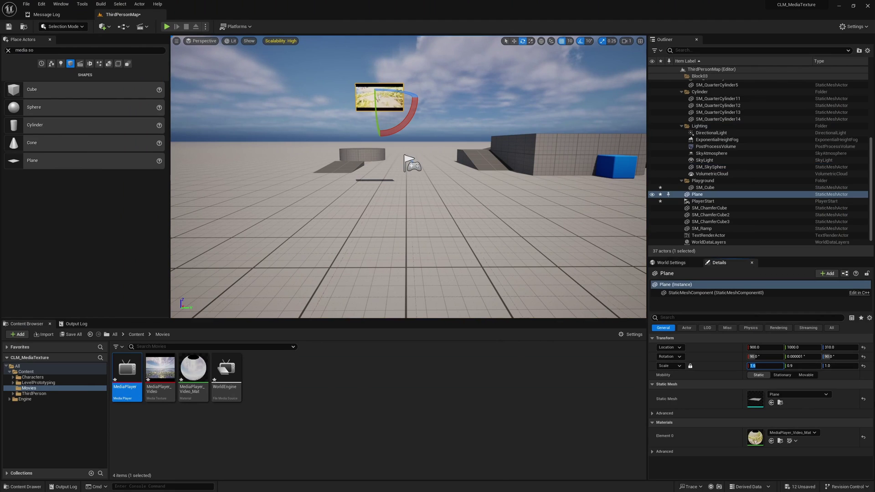
type("3")
key("Return")
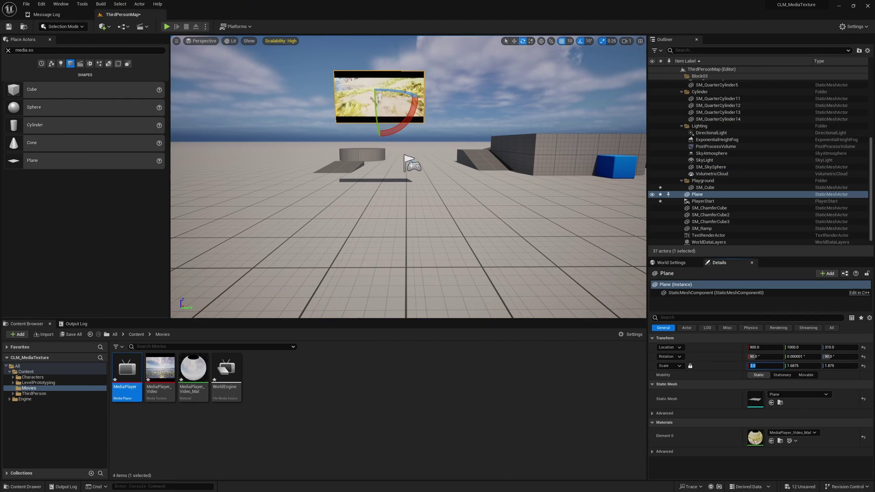
type("5")
key("Return")
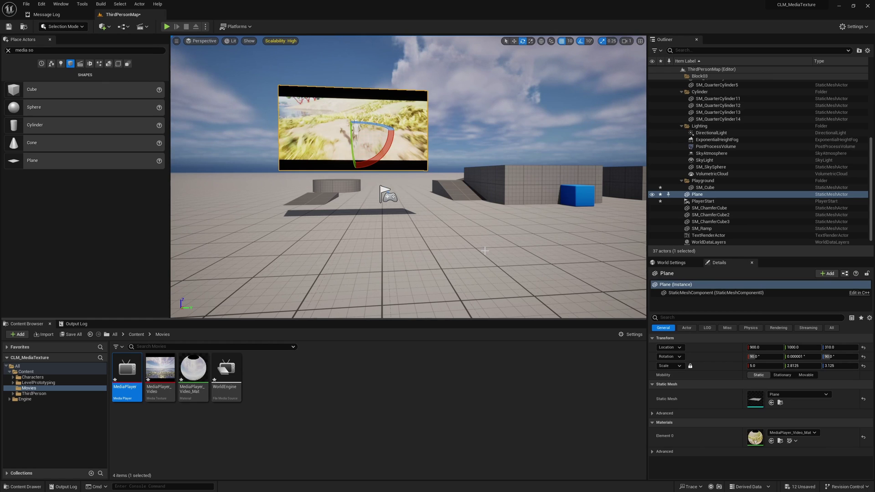
right_click_drag(394, 246, 403, 205)
Move the PlayerStart toward the video screen to X 180
left_click(396, 198)
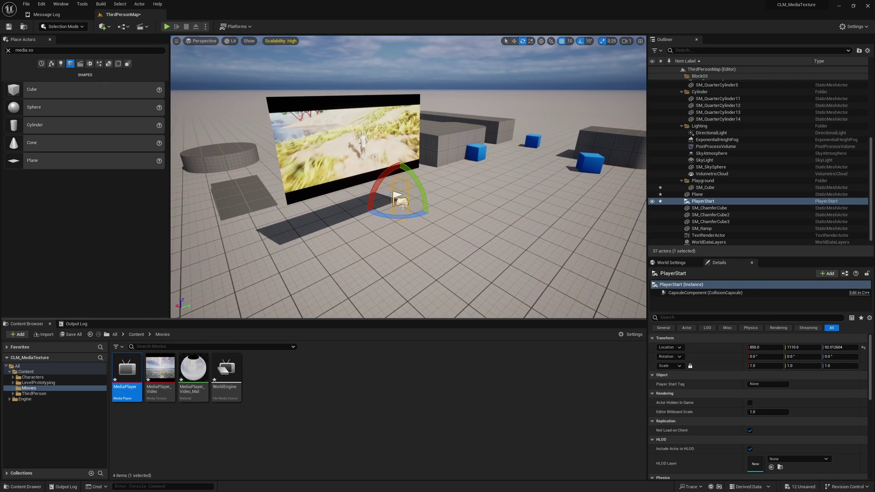
key("w")
left_click_drag(387, 192, 604, 305)
right_click_drag(603, 304, 508, 284)
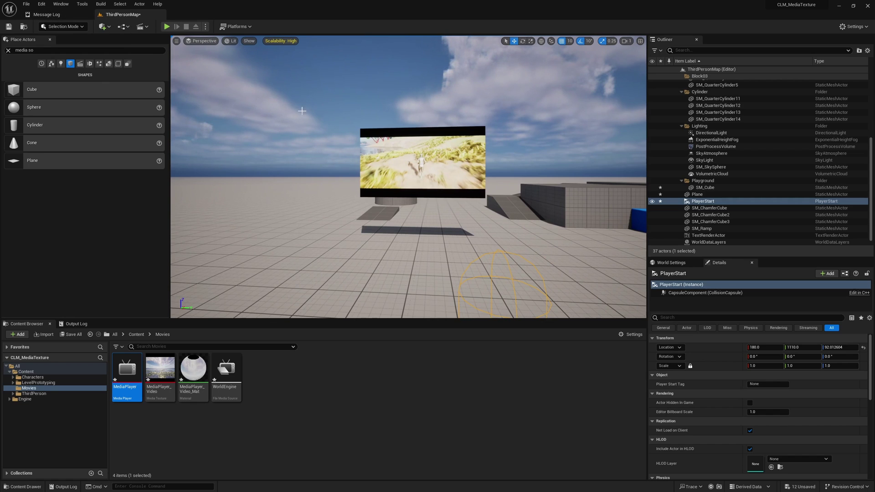
right_click_drag(387, 134, 422, 131)
left_click(422, 131)
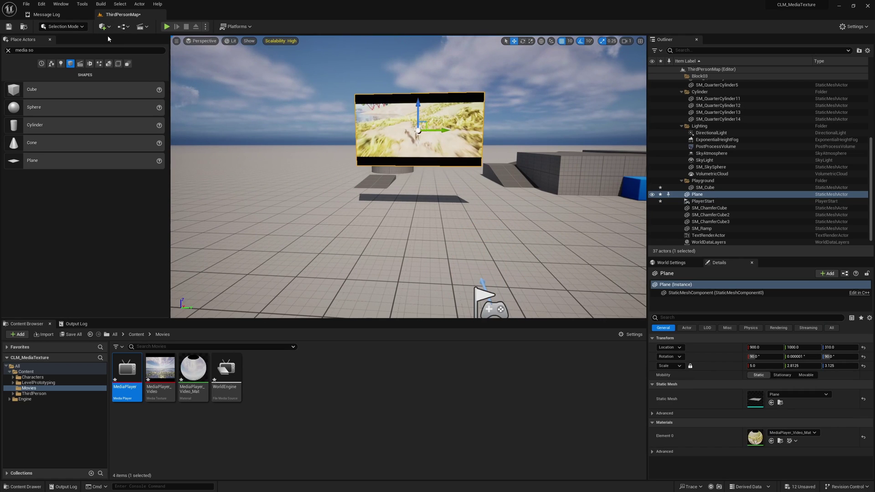
Convert the selected screen plane into an Actor-parented Blueprint by harvesting components, named BP_Display
left_click(123, 27)
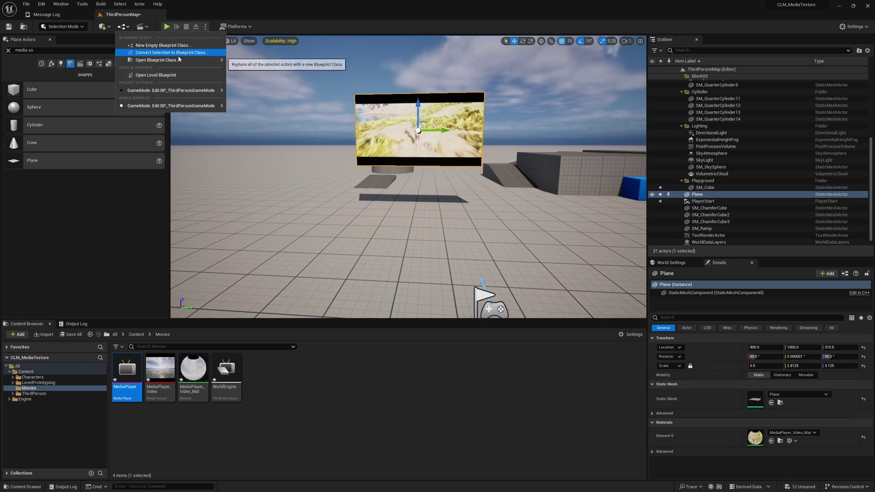
left_click(207, 52)
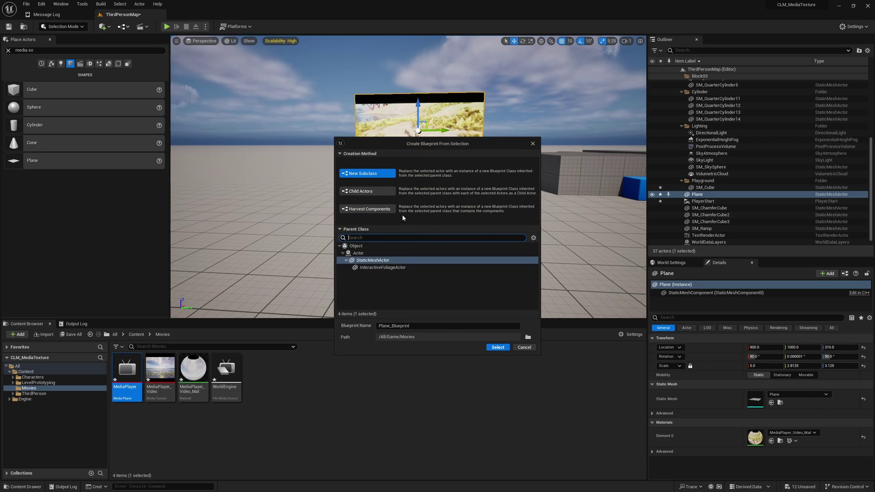
left_click(374, 253)
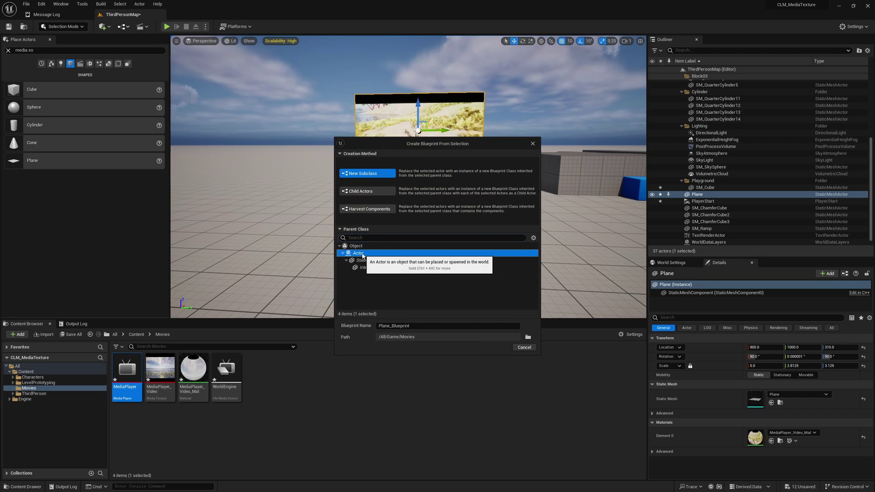
left_click(362, 210)
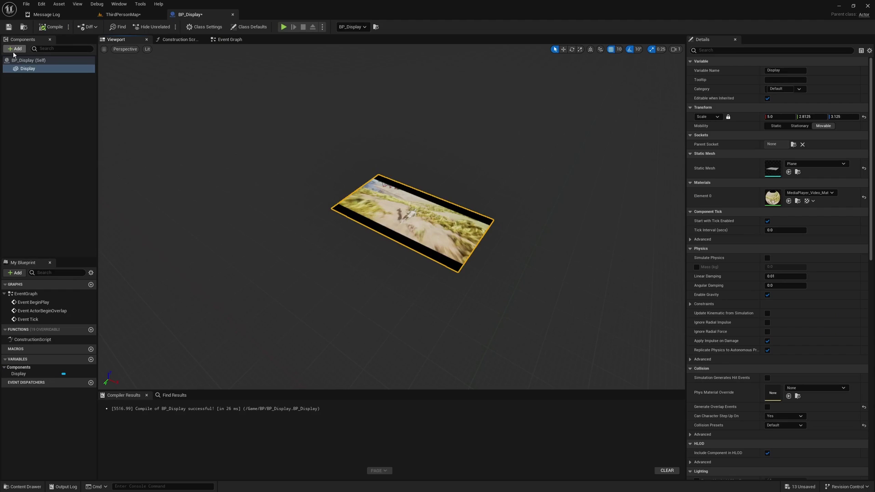
Add a Scene component as BP_Display's new root and zero the Display plane's transform
left_click(15, 48)
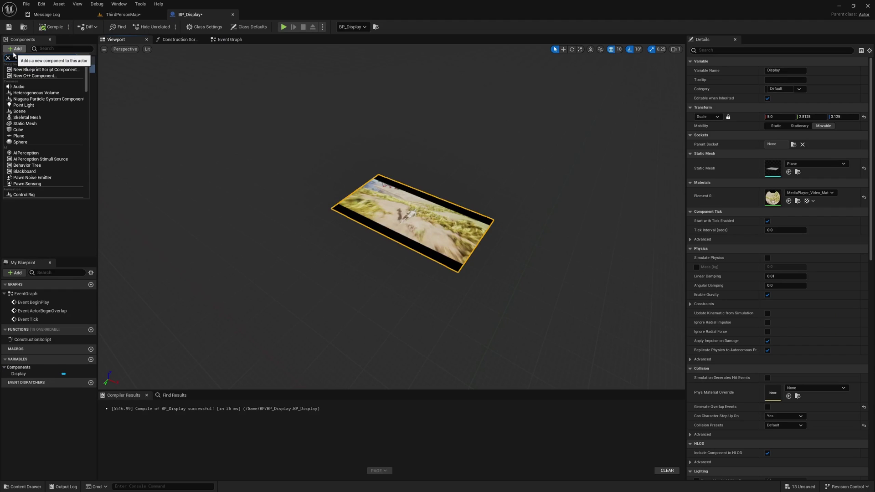
type("Scen")
left_click(21, 87)
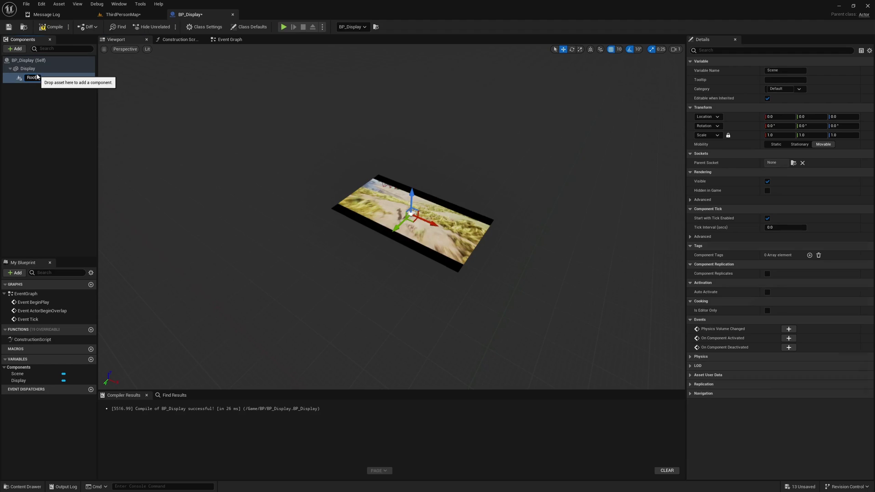
left_click_drag(37, 76, 25, 70)
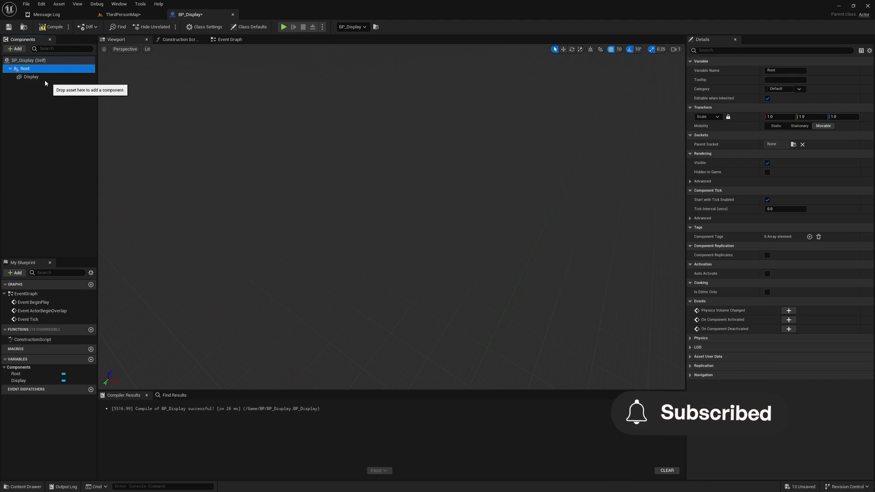
left_click(31, 77)
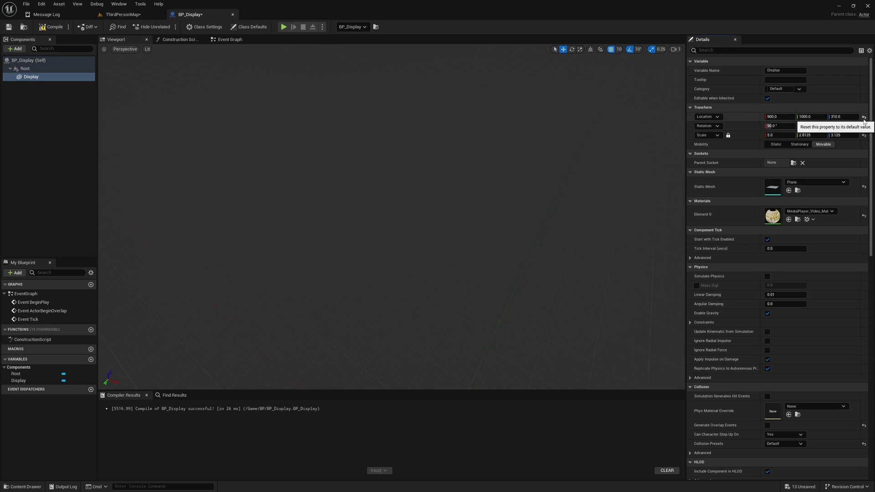
left_click(864, 127)
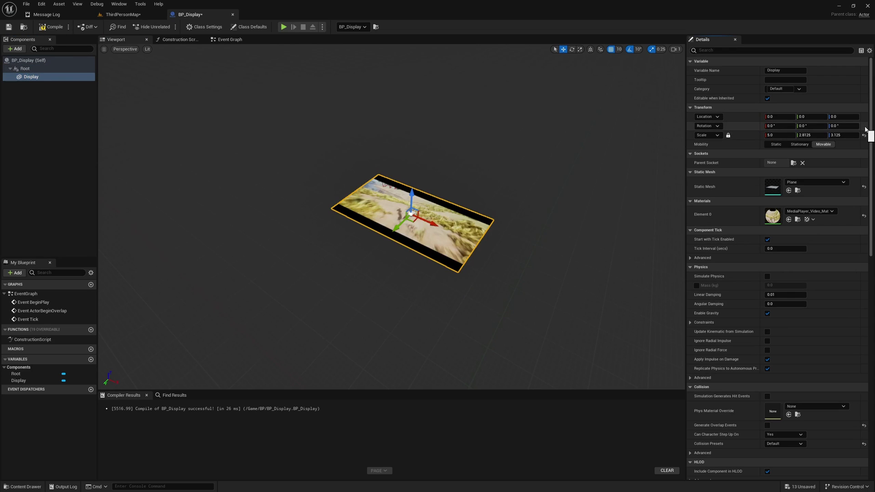
Reset BP_Display's level location and rotation to zero, then move it along X to 1190
left_click(122, 14)
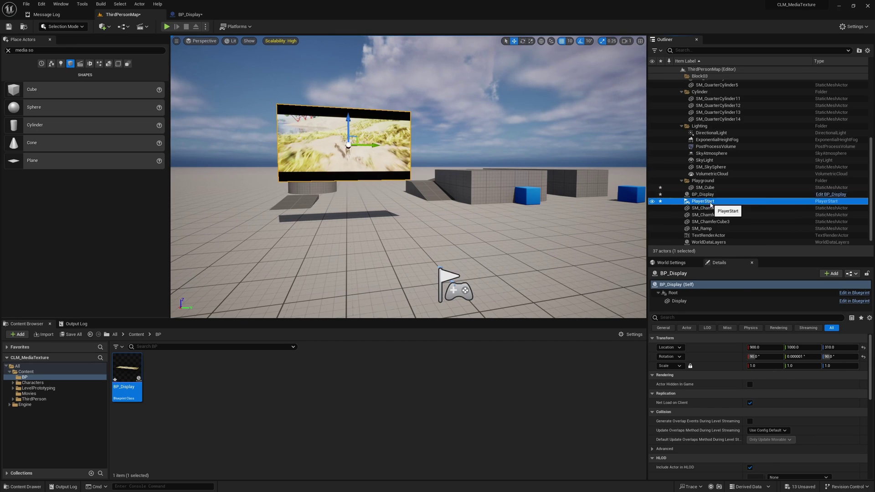
left_click(863, 347)
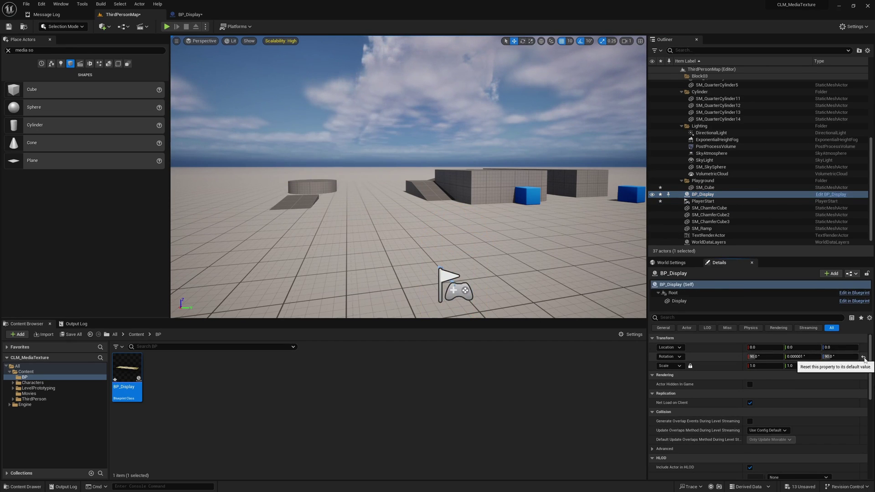
left_click(863, 356)
right_click_drag(501, 201, 602, 217)
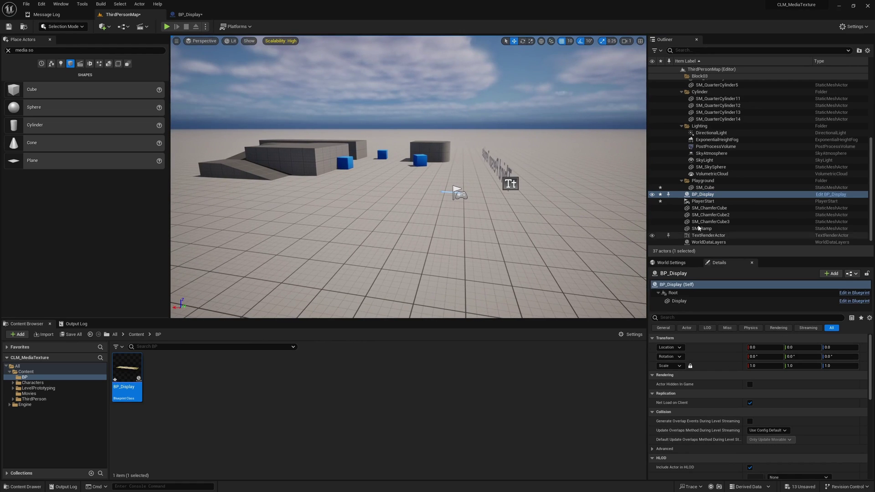
left_click(706, 202)
left_click(702, 194)
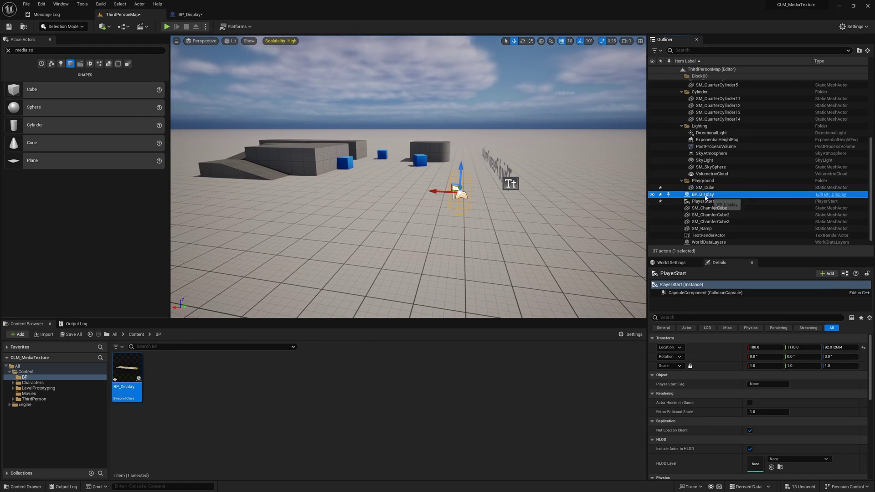
key("f")
scroll(548, 190, "down", 5)
right_click_drag(480, 188, 490, 212)
scroll(480, 188, "down", 4)
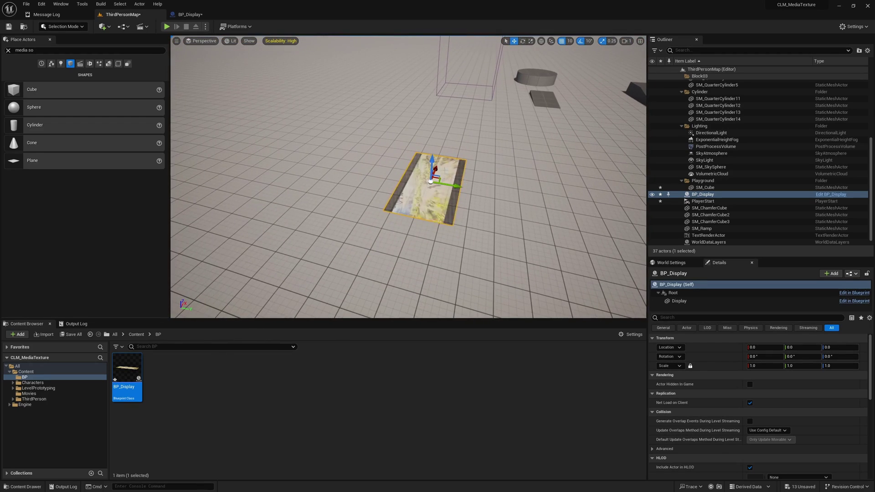
left_click_drag(436, 170, 535, 106)
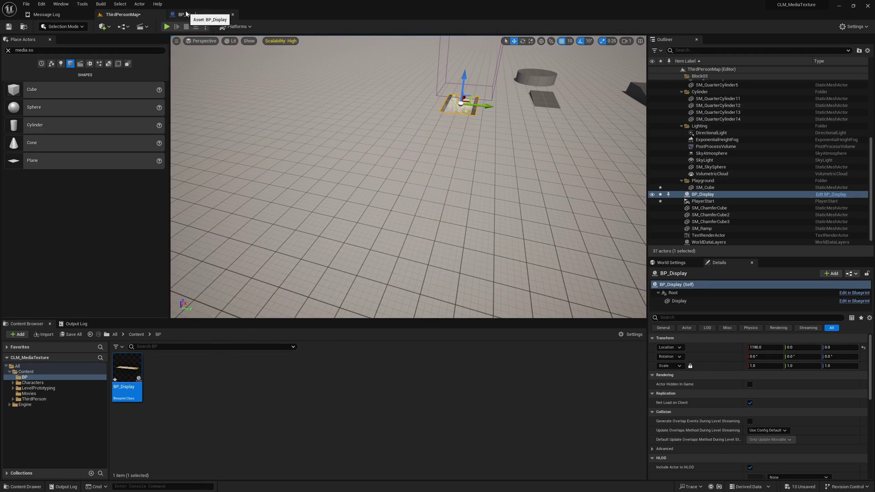
In the blueprint, rotate the Display plane upright with the rotate gizmo
left_click(189, 14)
right_click_drag(372, 210, 349, 212)
key("e")
left_click_drag(383, 199, 412, 166)
key("w")
Check the screen in the level, then turn the Display plane around its vertical axis and compile
left_click(122, 14)
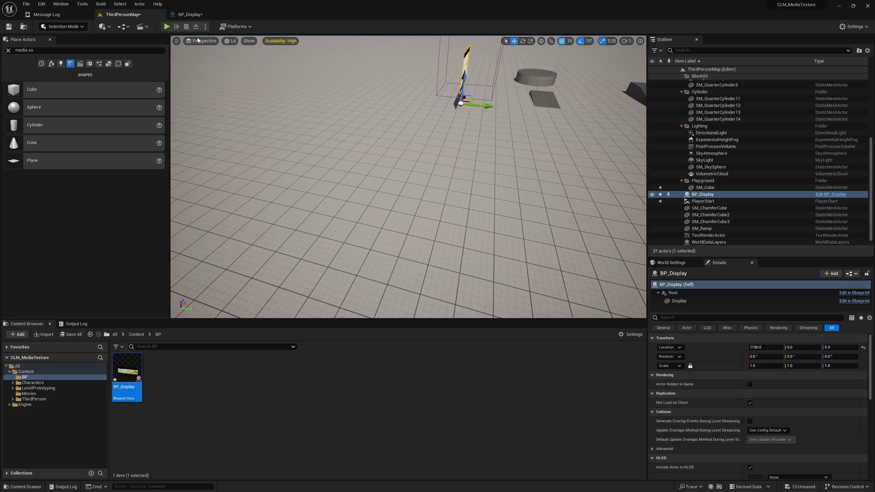
key("e")
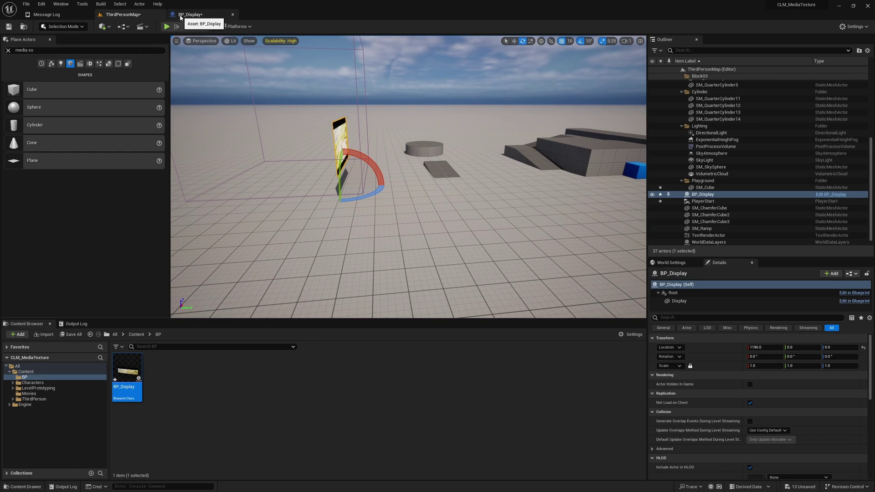
right_click_drag(393, 191, 314, 191)
key("w")
key("d")
right_click_drag(520, 186, 461, 186)
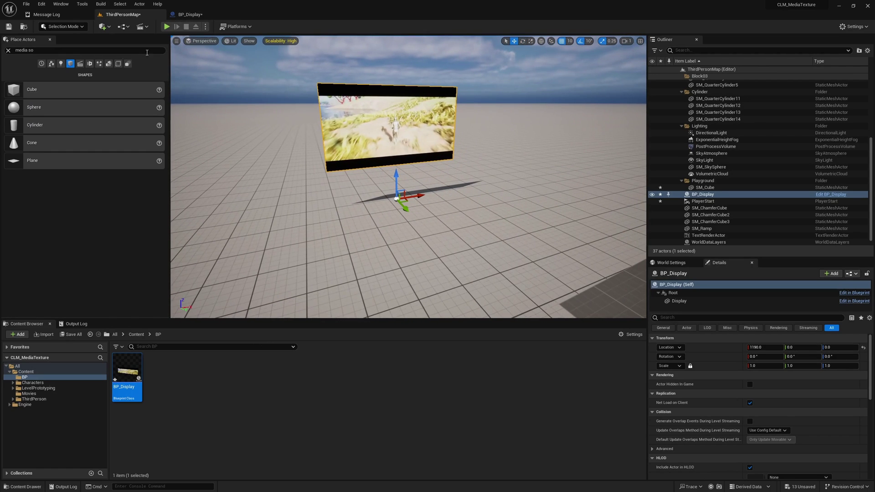
left_click(181, 15)
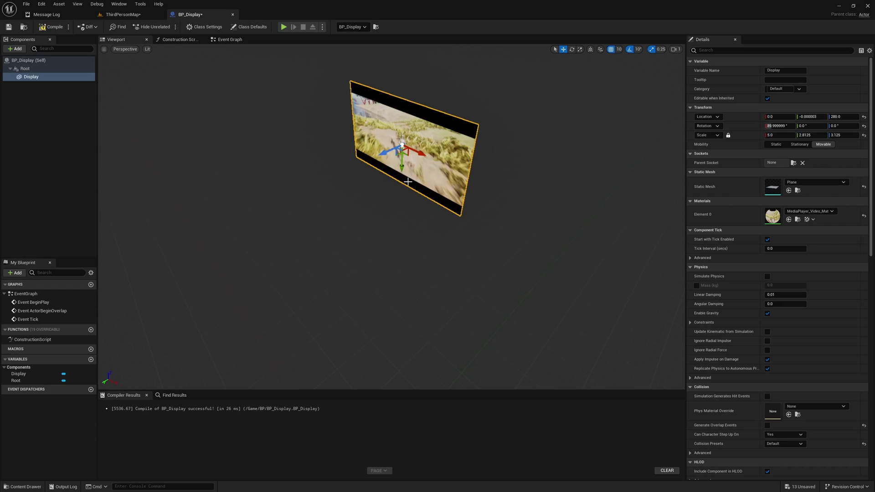
key("e")
left_click_drag(366, 137, 396, 136)
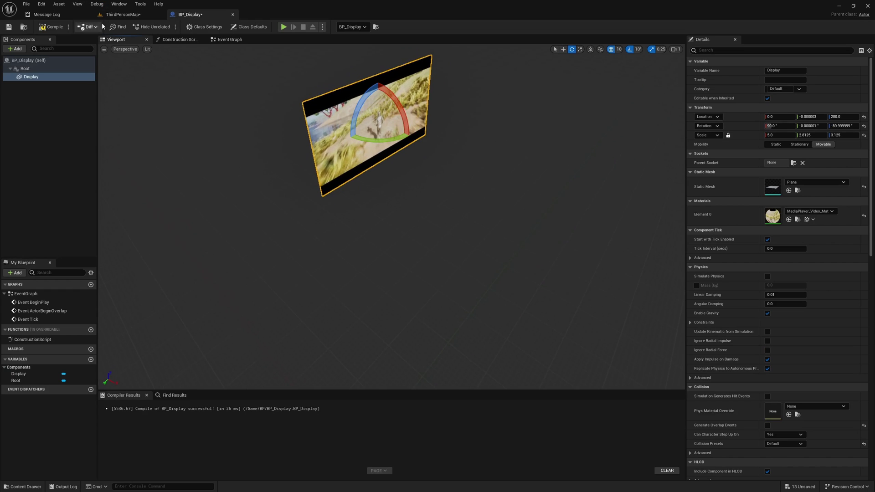
left_click(51, 27)
Turn BP_Display 180 degrees in the level and move it along Y to 1150
left_click(118, 15)
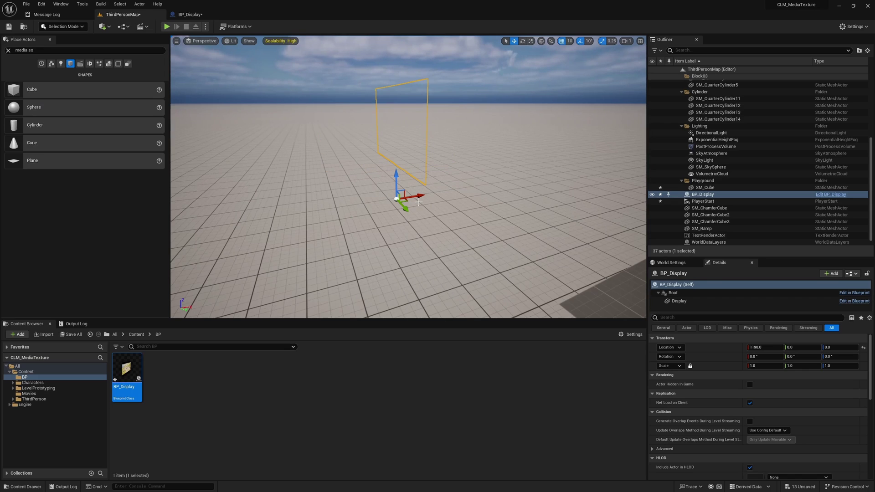
right_click_drag(417, 211, 434, 211)
key("e")
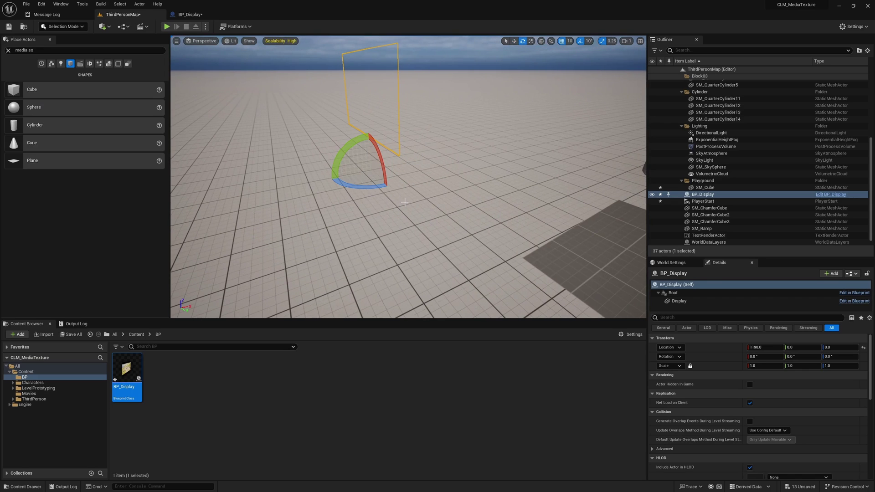
left_click_drag(367, 184, 424, 184)
key("a")
right_click_drag(396, 184, 506, 155)
key("s")
key("w")
key("s")
key("w")
left_click_drag(280, 162, 458, 162)
key("f")
left_click(201, 14)
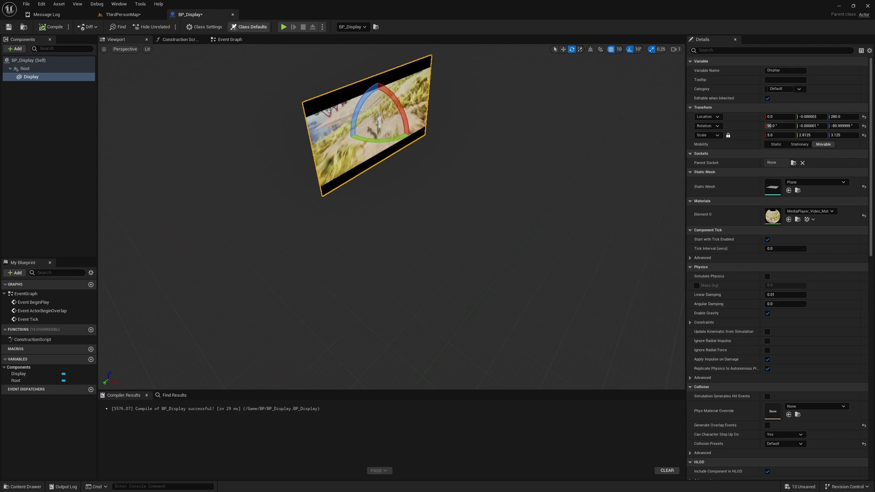
Delete the unused ActorBeginOverlap and Tick event nodes from the Event Graph
left_click(229, 42)
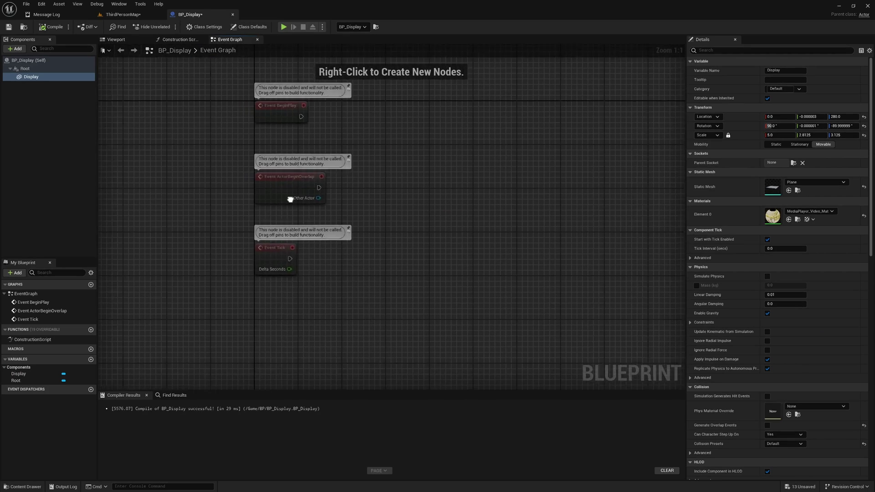
left_click_drag(293, 121, 392, 122)
left_click(269, 304)
left_click_drag(205, 148, 286, 250)
key("Delete")
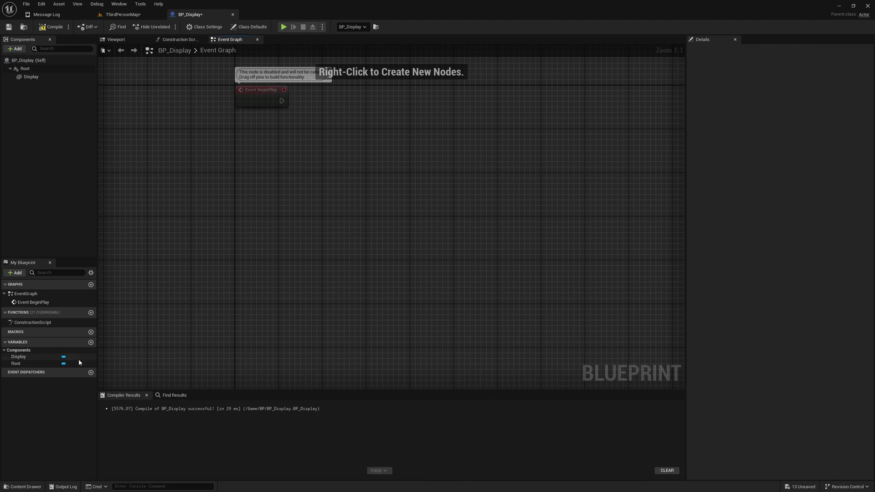
Add a MediaPlayer variable of Media Player object type, defaulting to the MediaPlayer asset
left_click(126, 14)
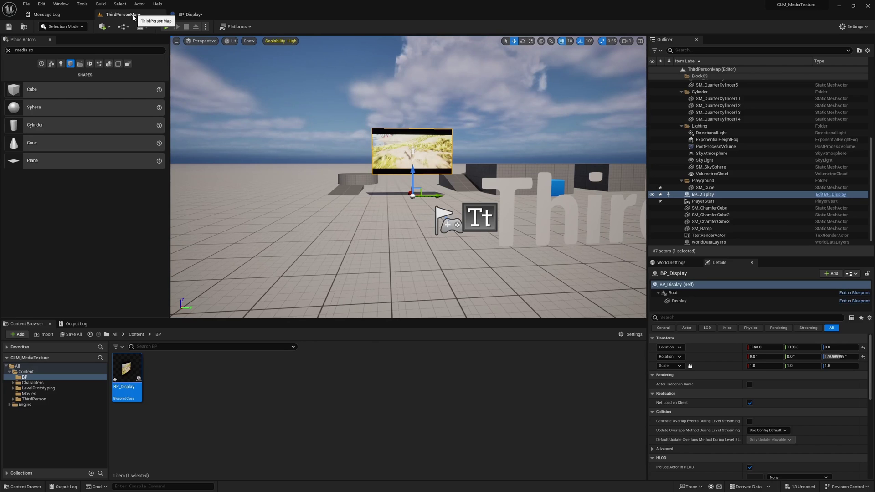
left_click(30, 393)
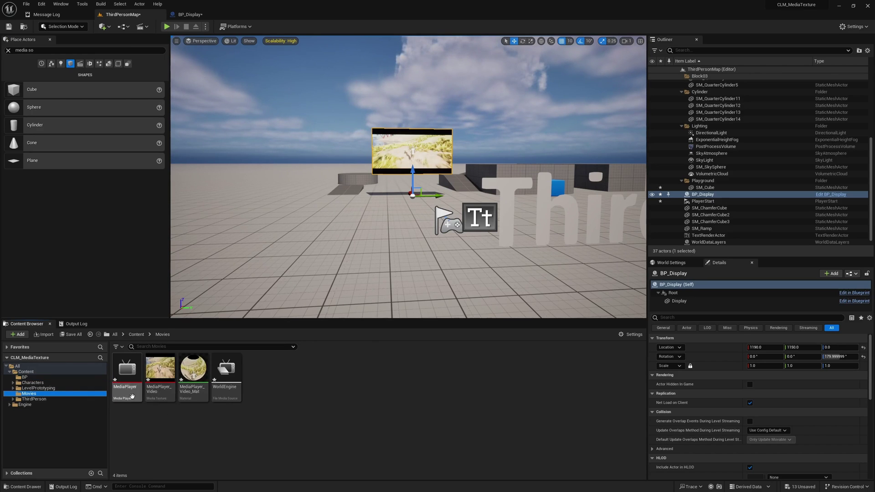
left_click(200, 15)
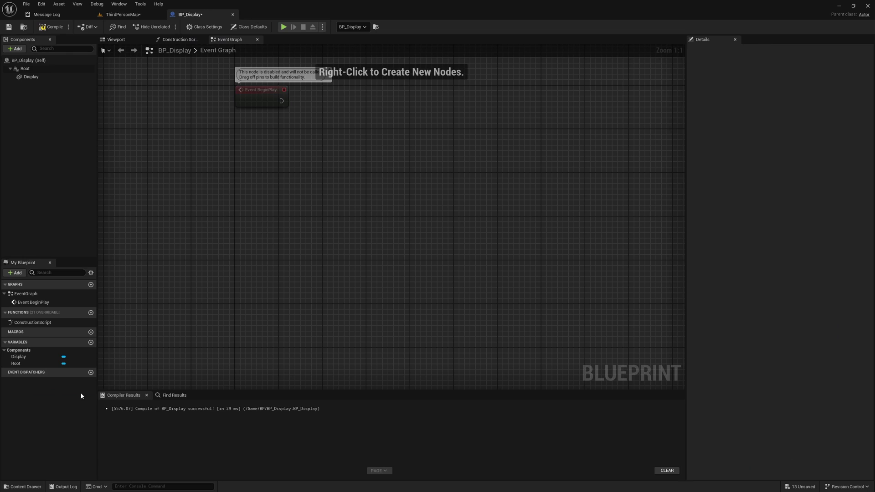
left_click(91, 342)
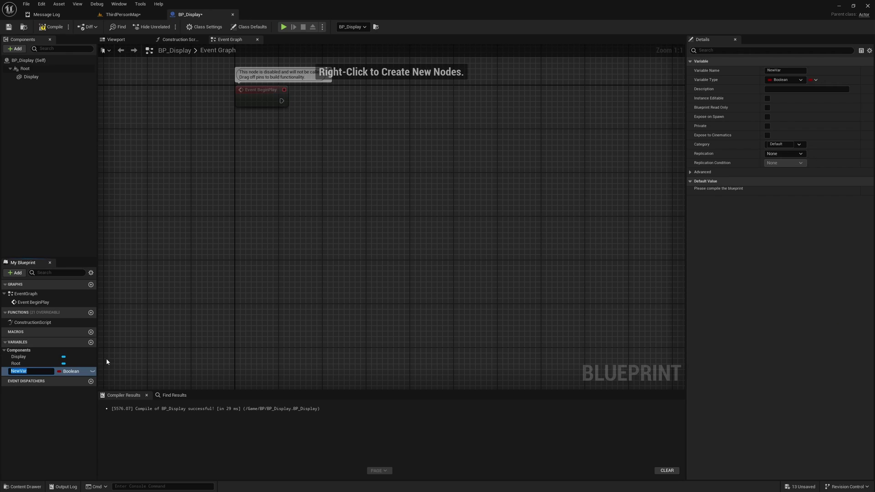
type("MediaPlayer")
key("Return")
left_click(66, 371)
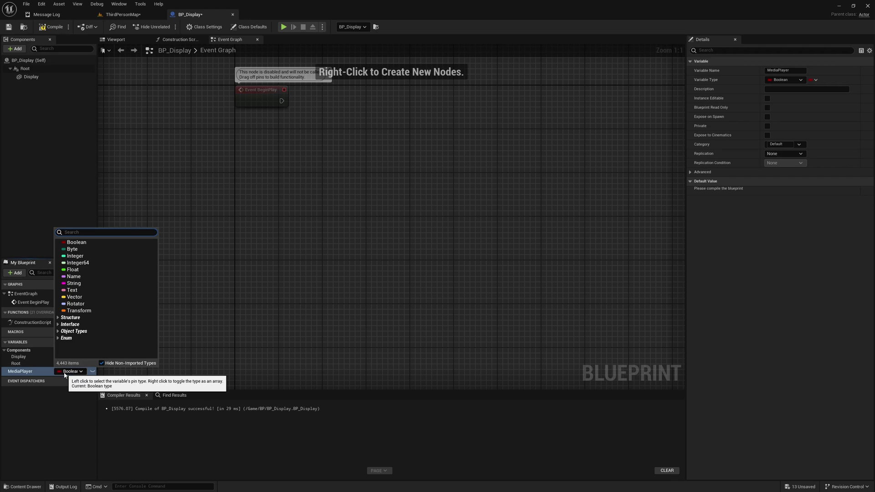
type("mediapla")
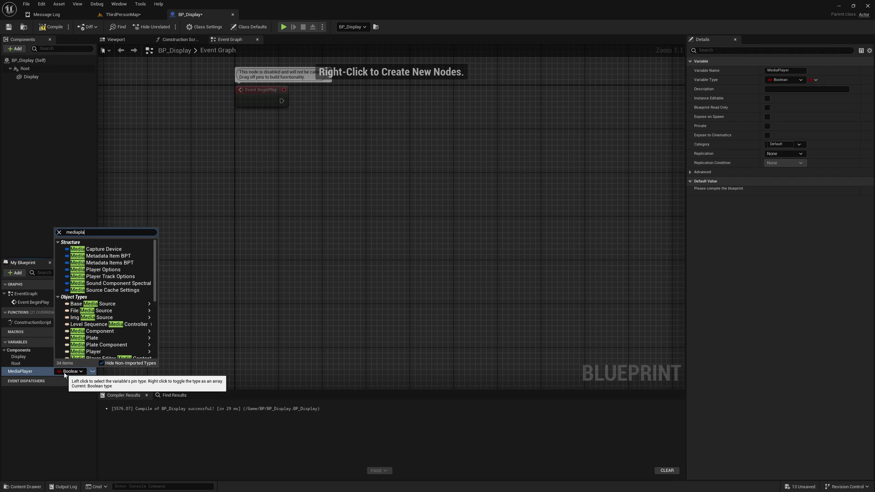
mouse_move(101, 270)
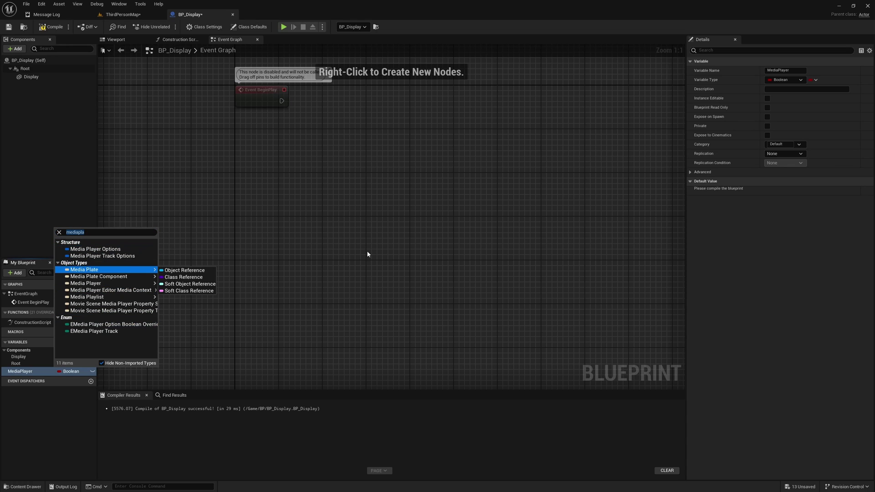
mouse_move(137, 283)
left_click(187, 285)
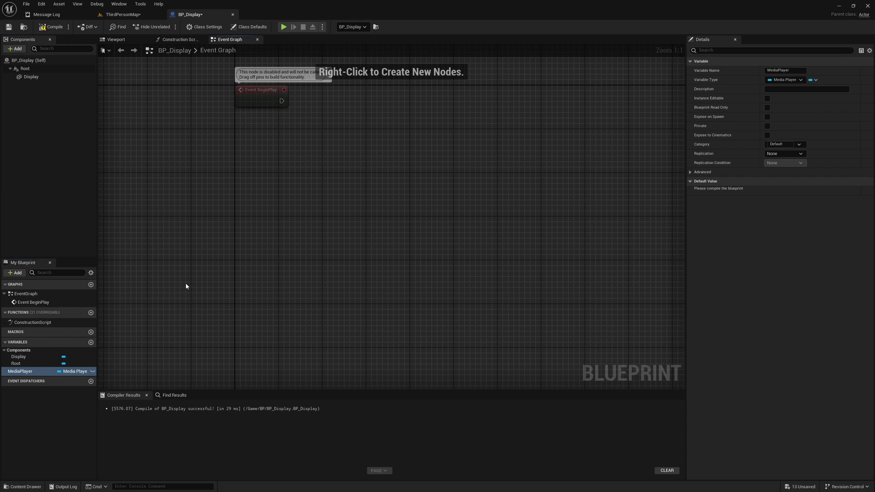
left_click(51, 26)
left_click(820, 191)
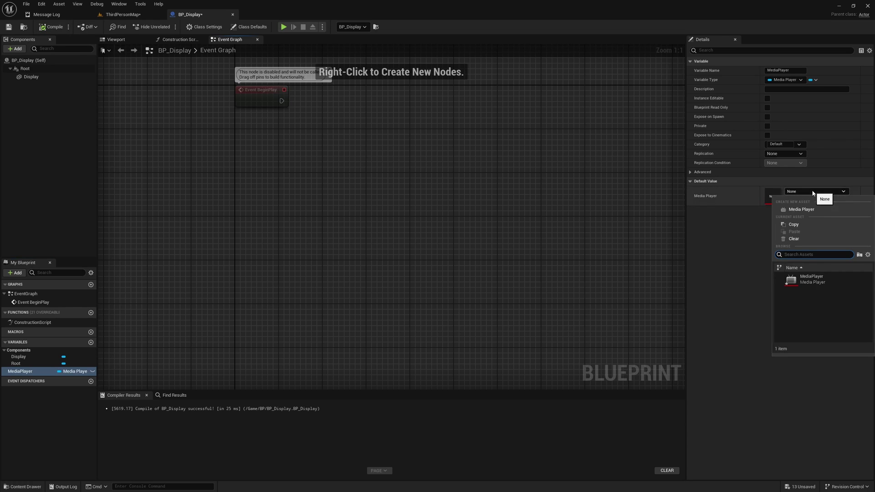
left_click(813, 279)
Wire Event BeginPlay into Open Source on the MediaPlayer variable, with WorldEngine as source
right_click_drag(120, 63, 100, 212)
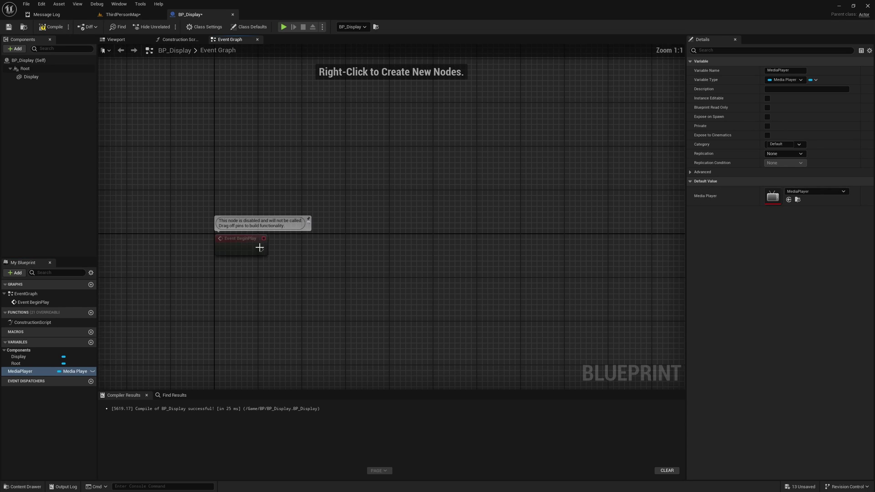
left_click_drag(20, 372, 353, 291)
left_click(303, 308)
type("play")
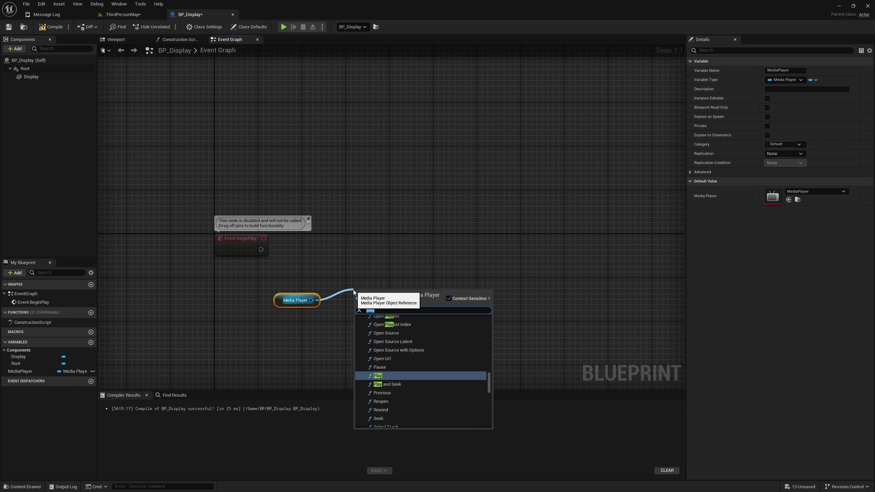
type("open")
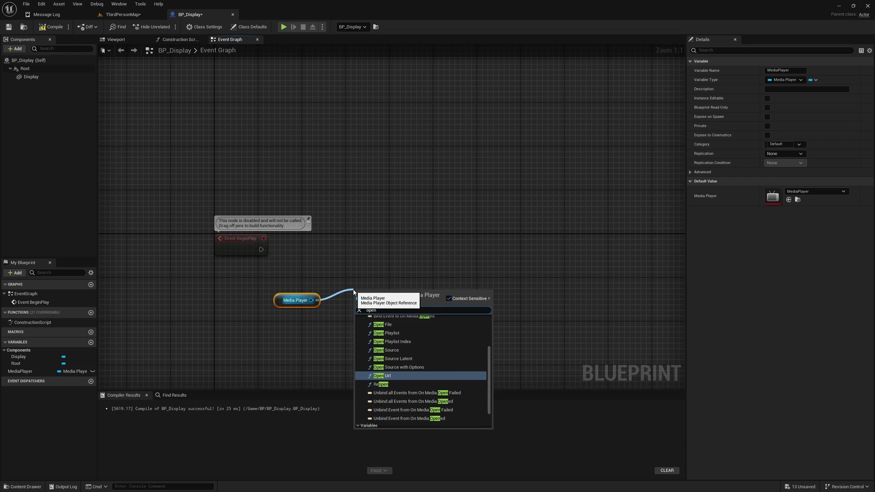
left_click(391, 350)
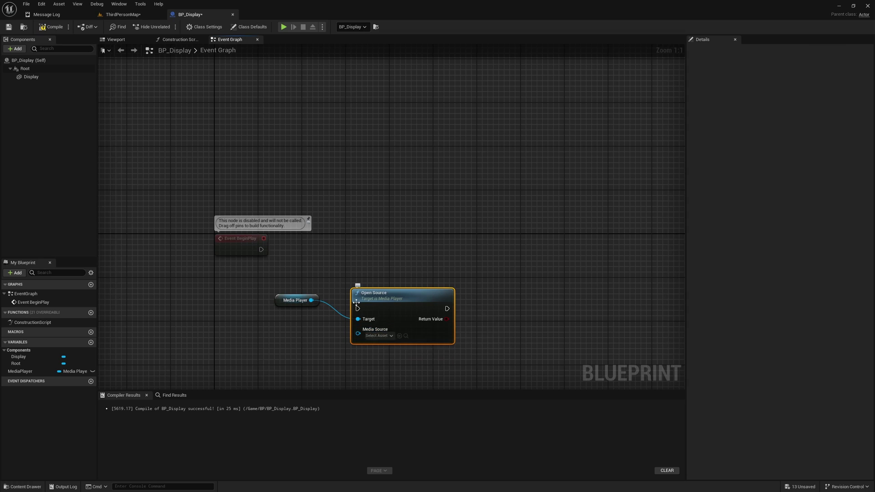
left_click_drag(315, 281, 261, 250)
left_click_drag(394, 321, 406, 266)
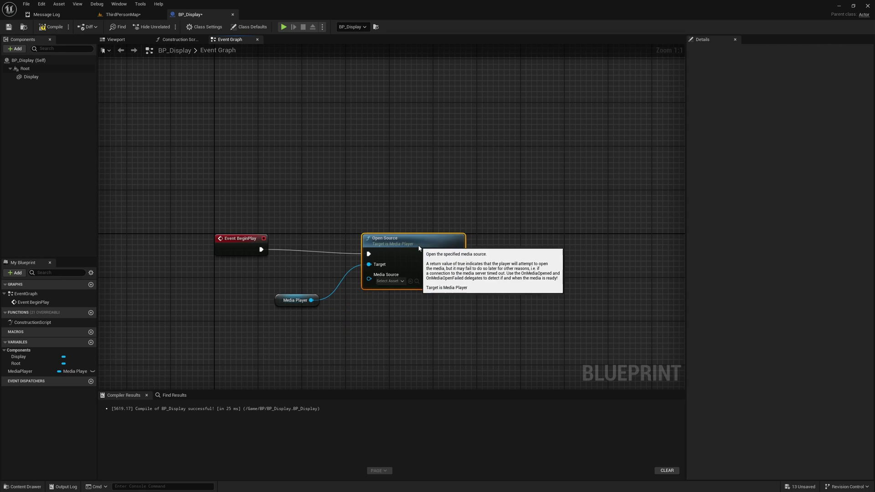
left_click(390, 281)
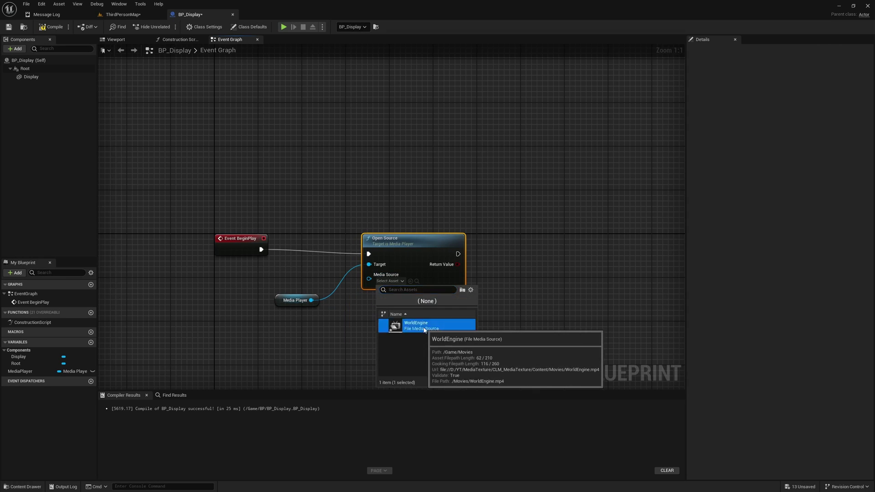
left_click(423, 339)
left_click_drag(406, 254, 417, 248)
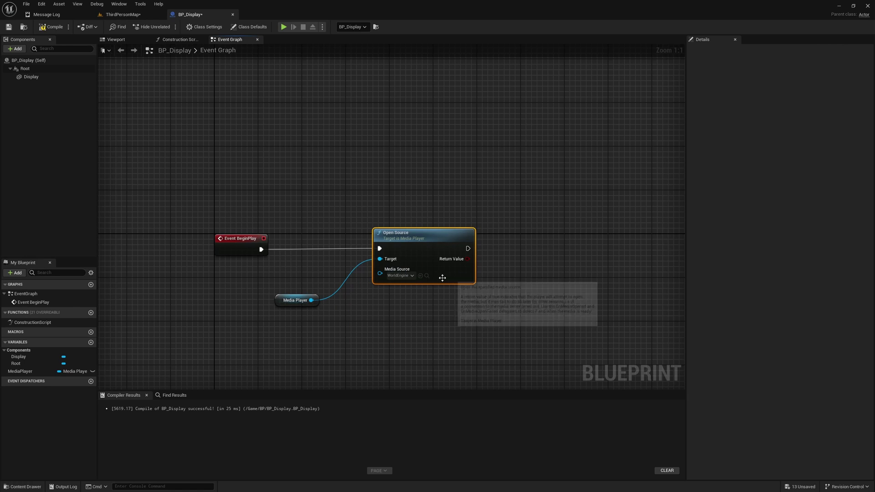
left_click(113, 14)
left_click(355, 117)
key("F11")
key("alt+p")
left_click(356, 118)
key("a")
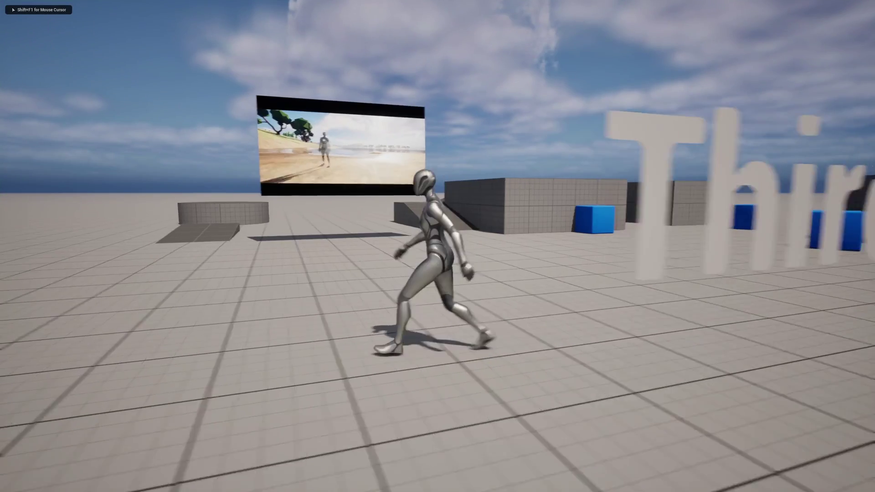
key("w")
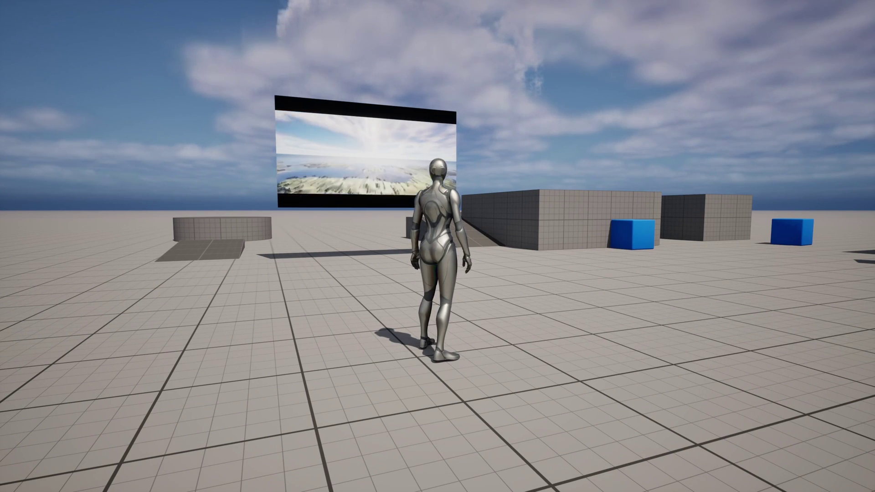
key("Escape")
Add a Media Sound component with its default name and assign the MediaPlayer asset as its Media Player
key("F11")
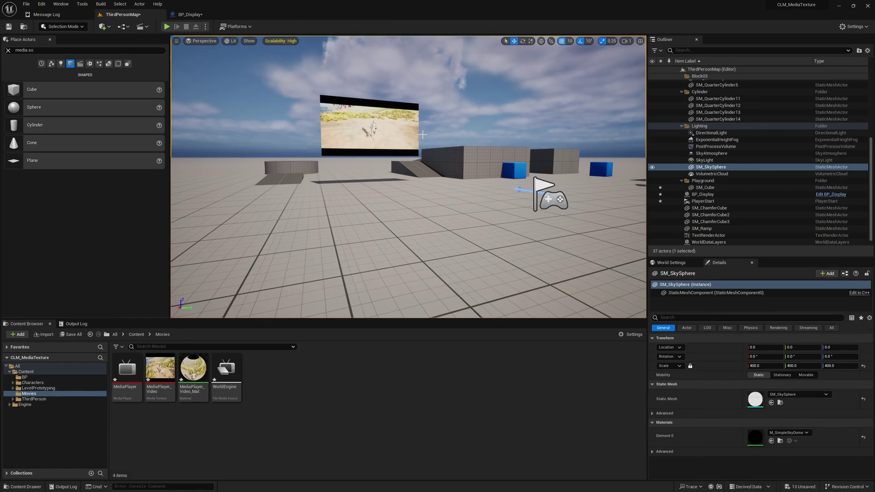
left_click(199, 15)
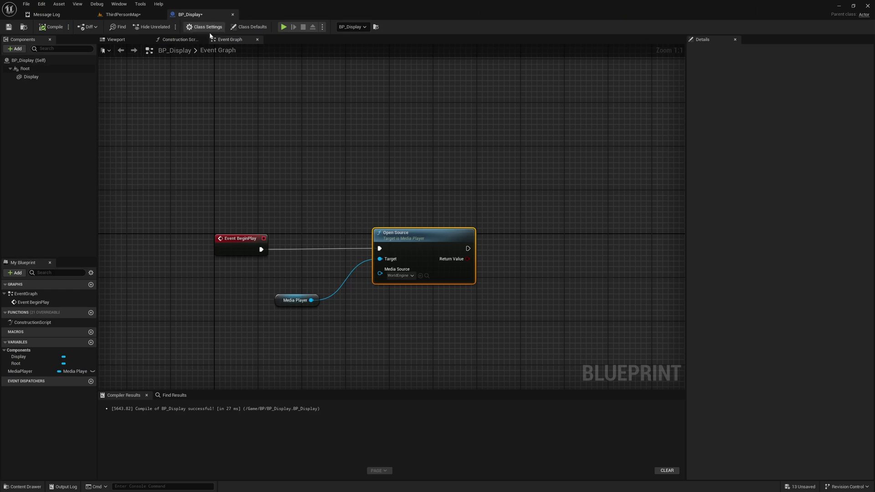
left_click(17, 49)
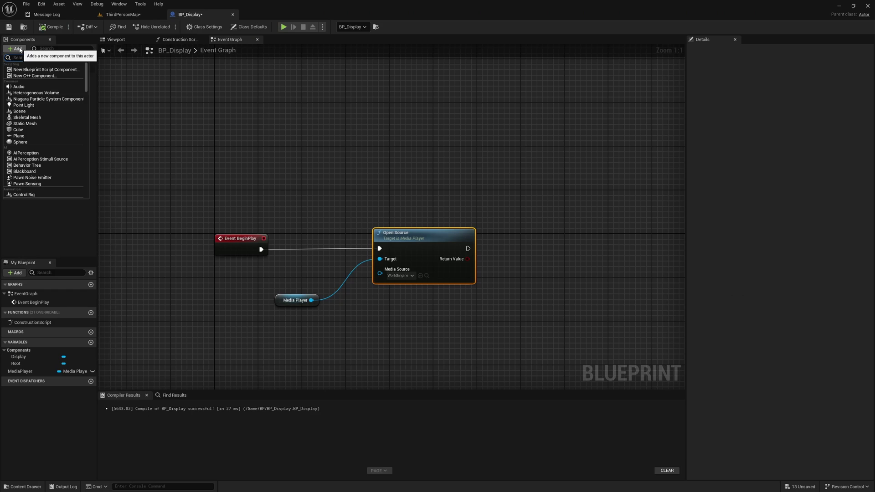
type("media")
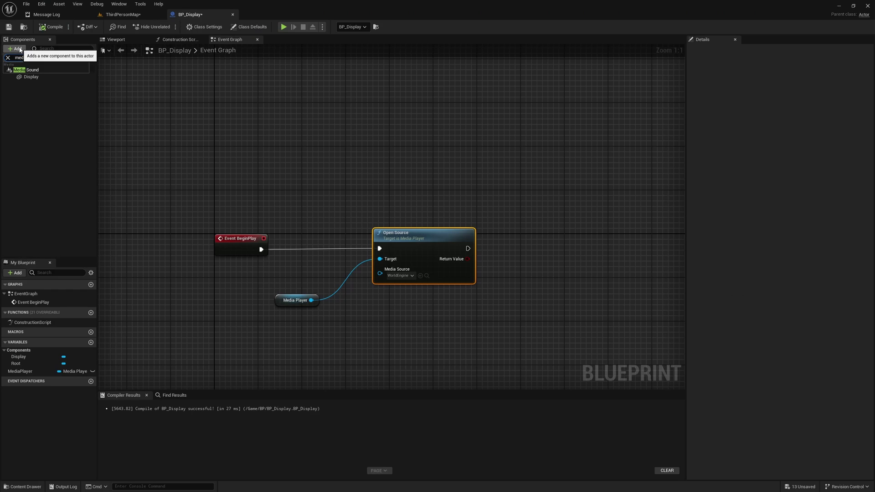
left_click(26, 70)
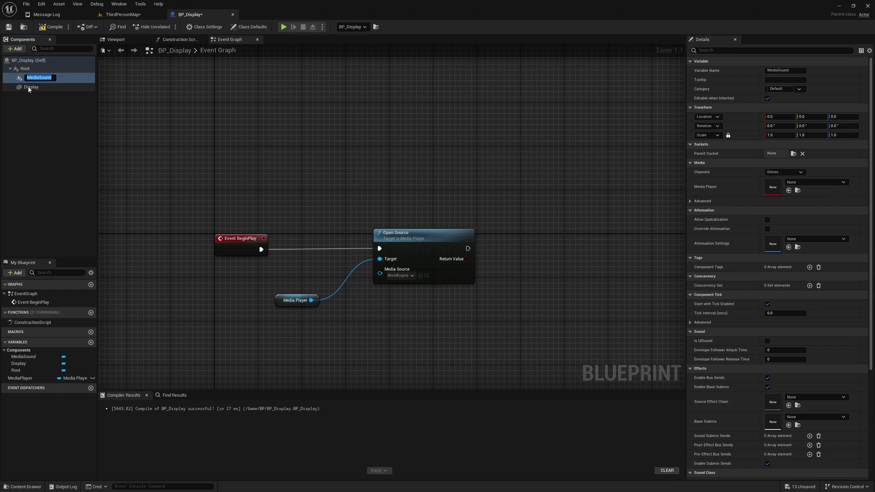
left_click(64, 78)
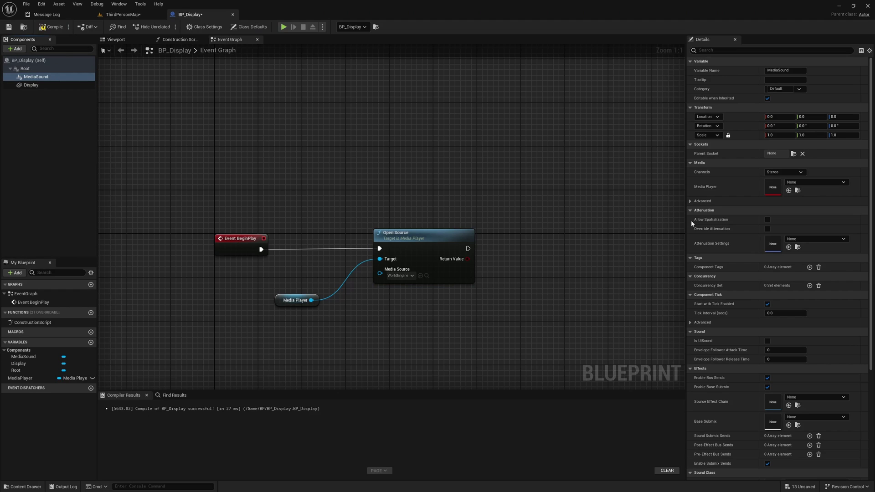
left_click(807, 182)
left_click(795, 271)
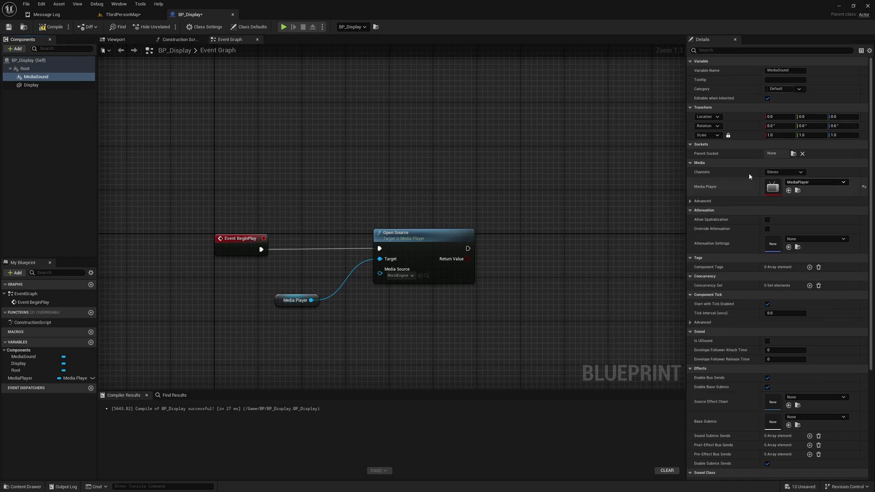
In the Construction Script, call Set Media Player on MediaSound with the MediaPlayer variable, then return to ThirdPersonMap
left_click(181, 39)
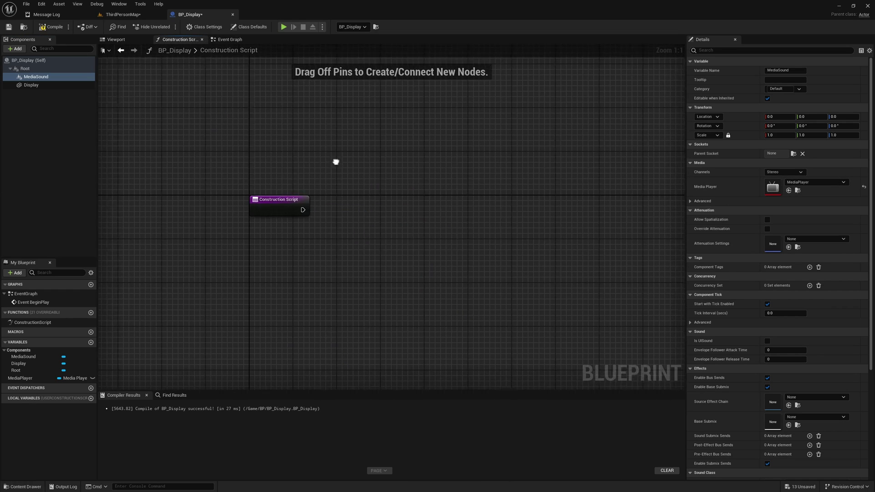
left_click_drag(42, 75, 317, 237)
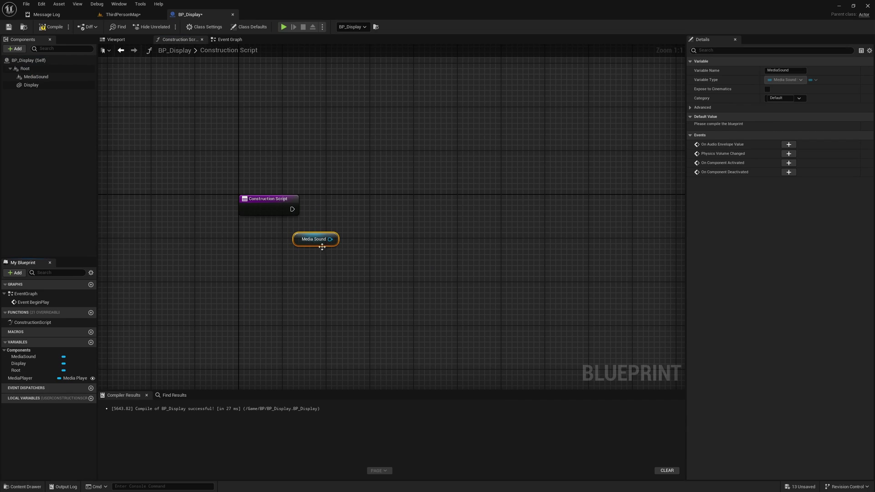
right_click_drag(360, 245, 345, 240)
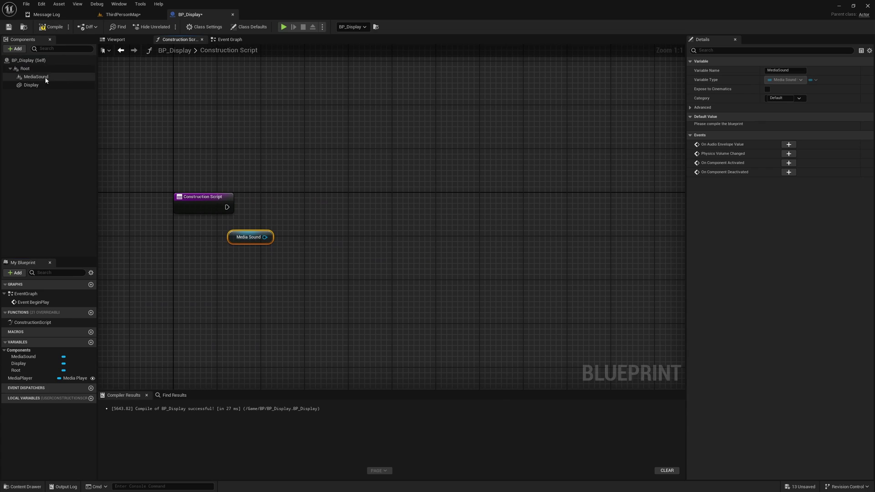
left_click_drag(41, 80, 105, 104)
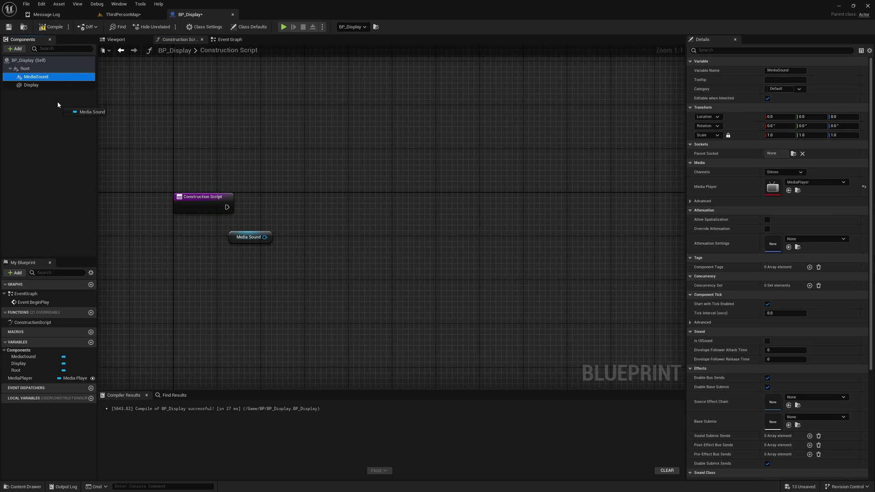
left_click_drag(264, 238, 300, 244)
type("set mediap")
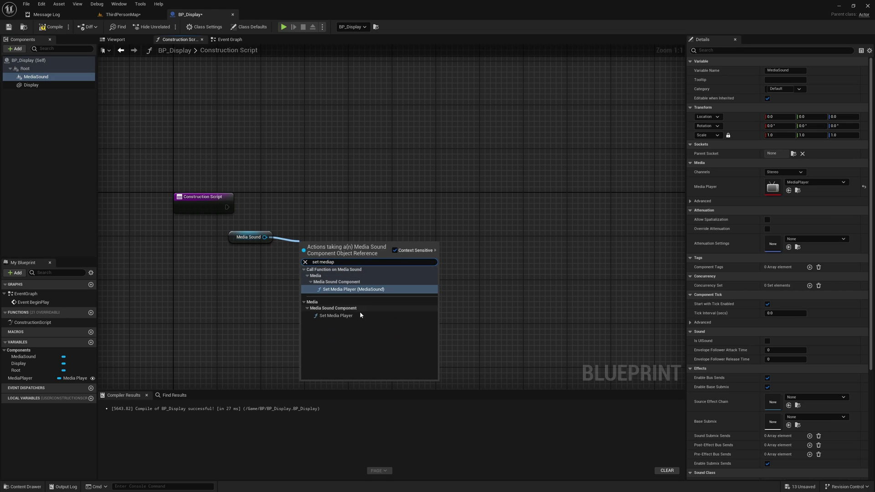
left_click(337, 315)
left_click_drag(306, 256, 353, 191)
left_click_drag(16, 381, 349, 228)
left_click_drag(283, 220, 249, 254)
left_click(203, 200)
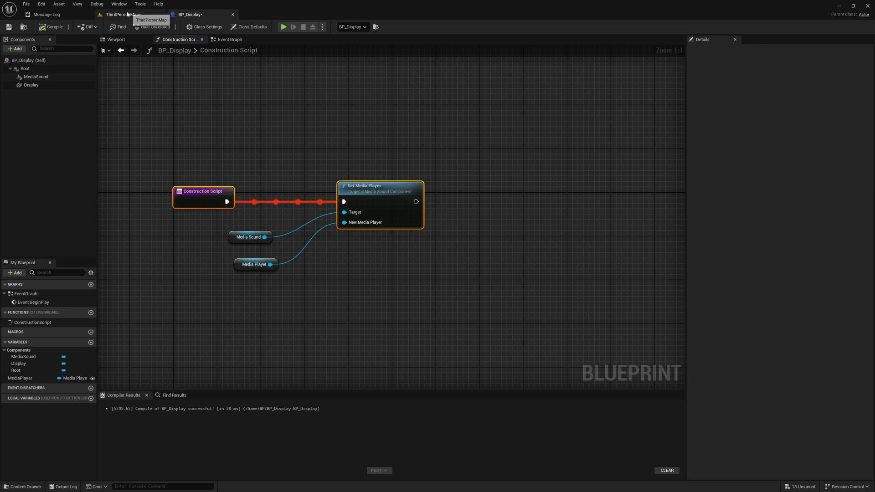
left_click(122, 14)
Play-test the level full-screen, stop with Esc, restore the layout and reopen BP_Display
key("F11")
key("alt+p")
key("s")
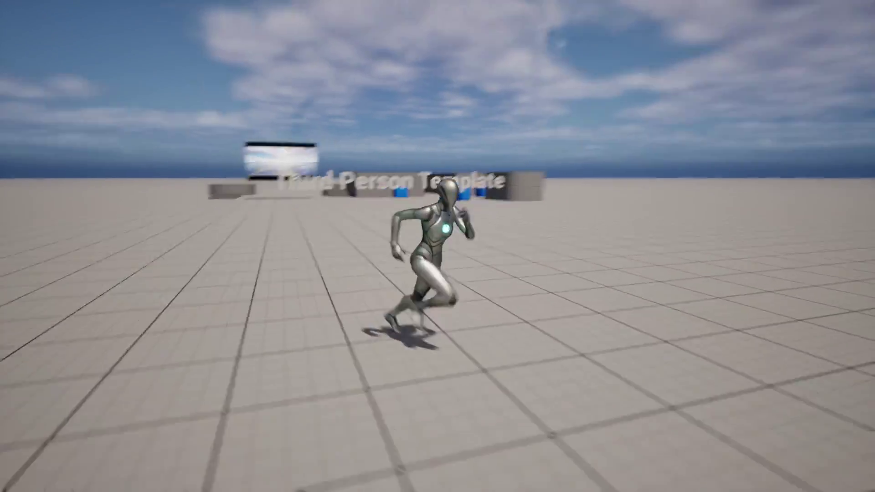
key("s")
key("Escape")
scroll(410, 96, "up", 3)
key("F11")
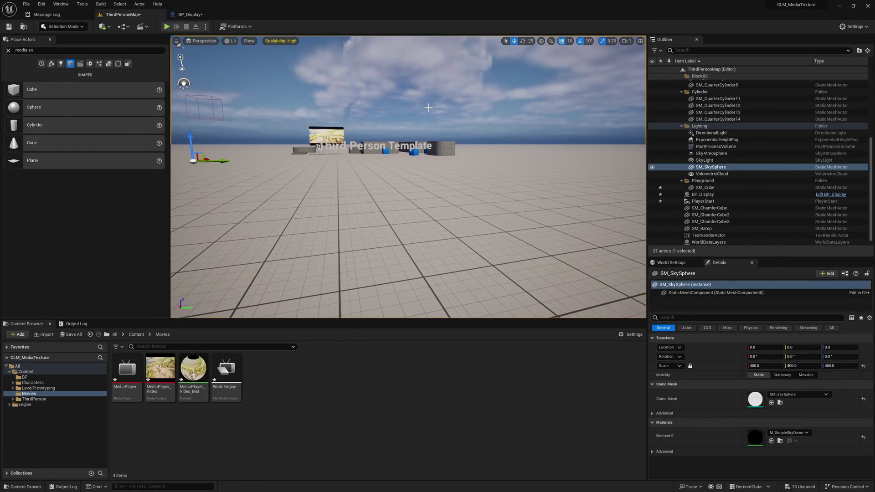
left_click(189, 15)
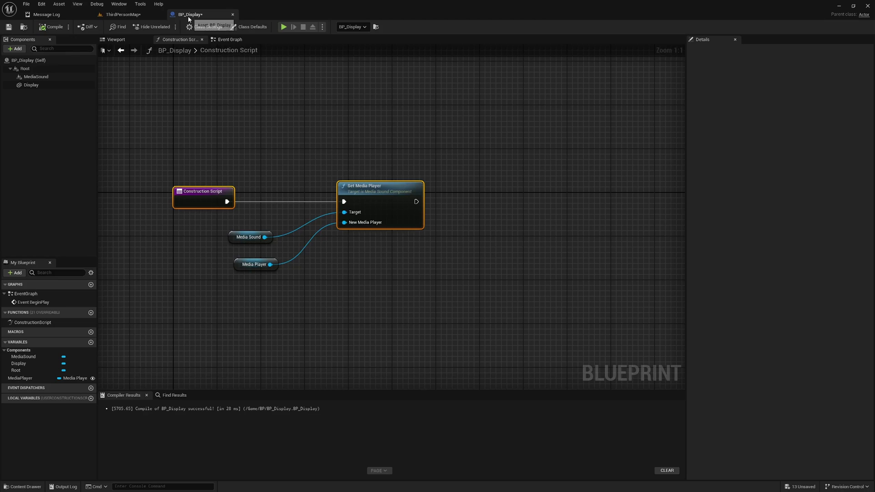
Enable Override Attenuation on the MediaSound component and compile BP_Display
left_click(36, 77)
scroll(801, 288, "down", 1)
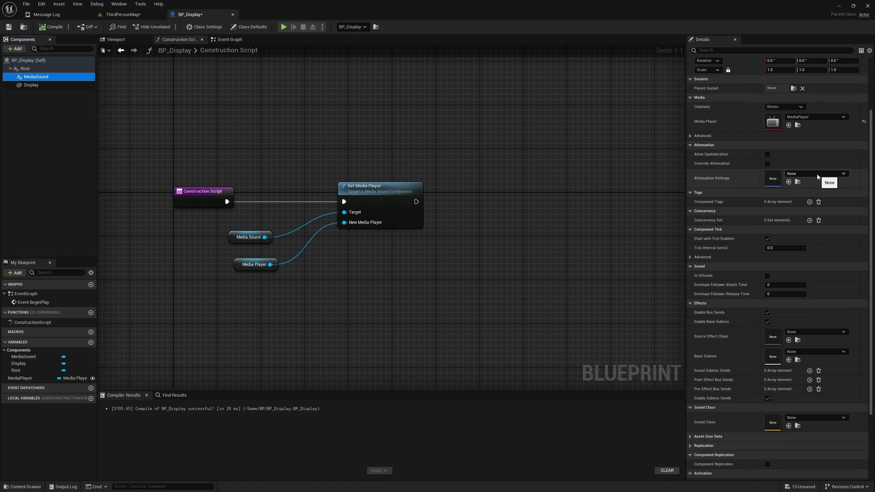
left_click(767, 164)
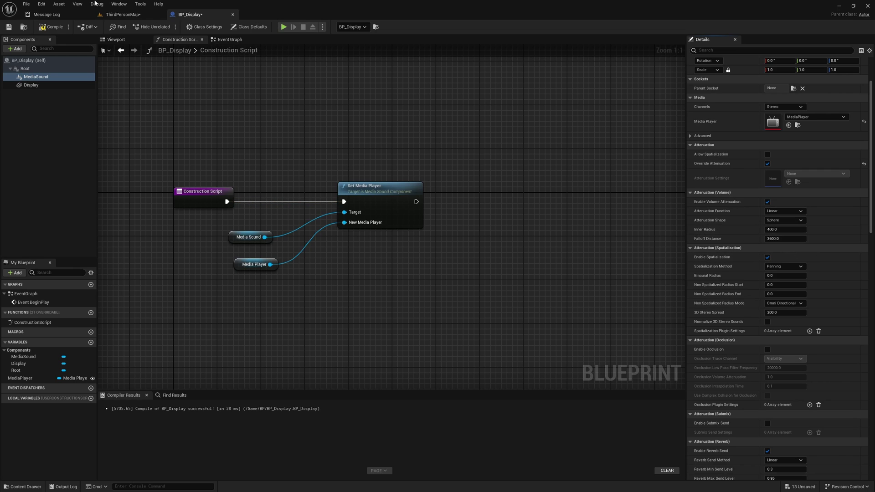
left_click(62, 30)
Play-test ThirdPersonMap full-screen, running the character around to hear the attenuated audio, then stop
left_click(121, 17)
right_click_drag(331, 101, 325, 105)
key("F11")
key("alt+p")
left_click(345, 117)
key("s")
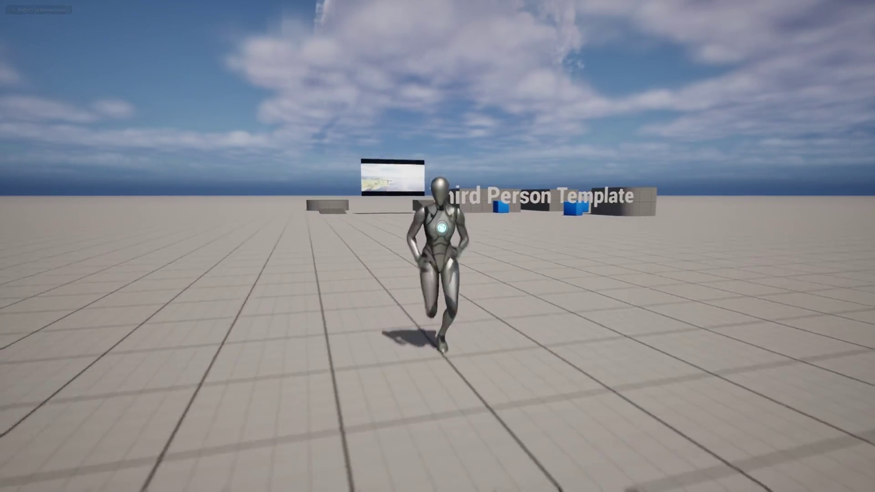
key("d")
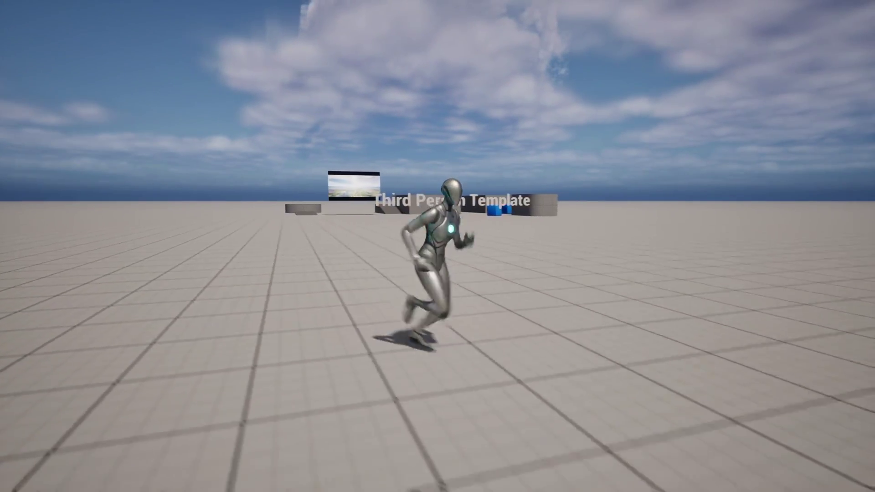
key("s")
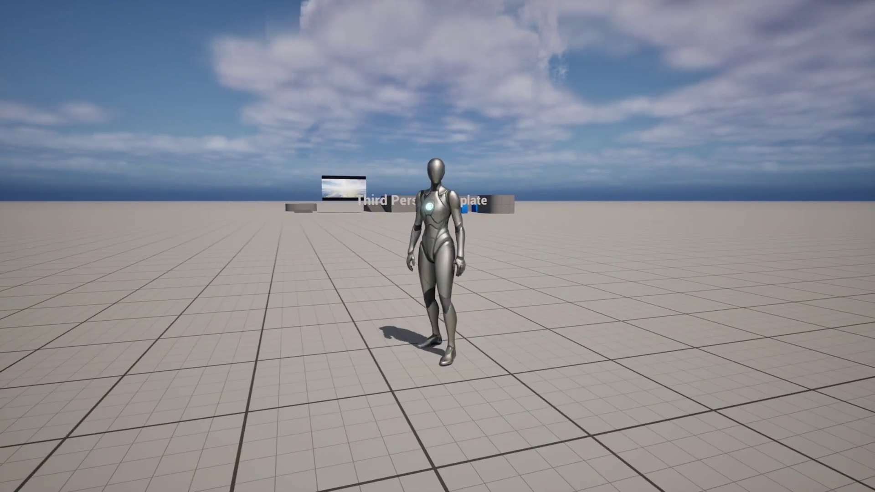
key("Escape")
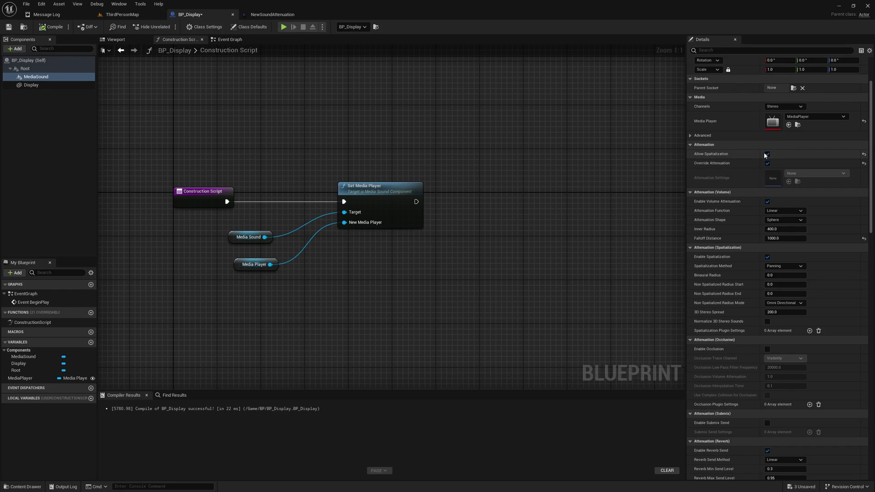
Play-test full-screen, running the character toward and away from the video screen, then stop
left_click(122, 14)
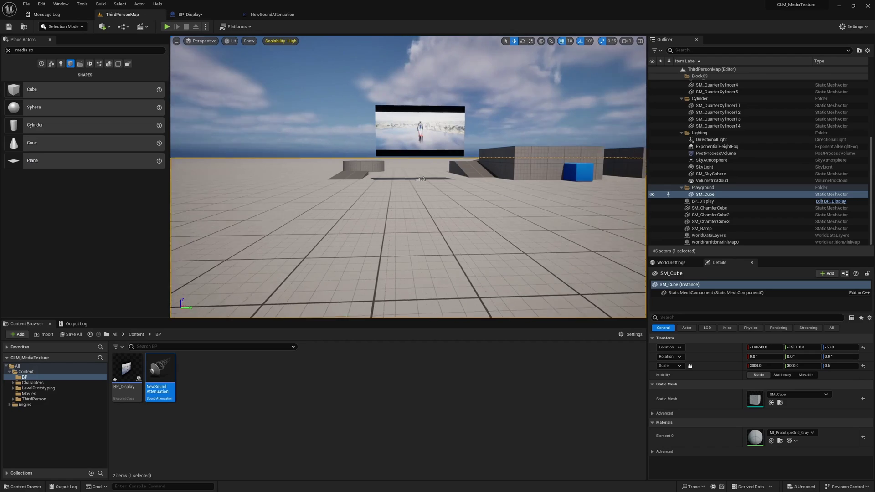
key("F11")
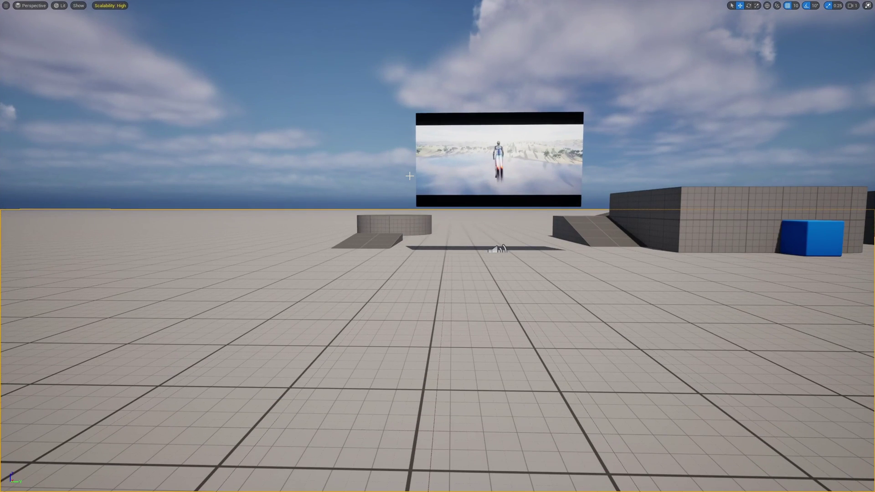
key("alt+p")
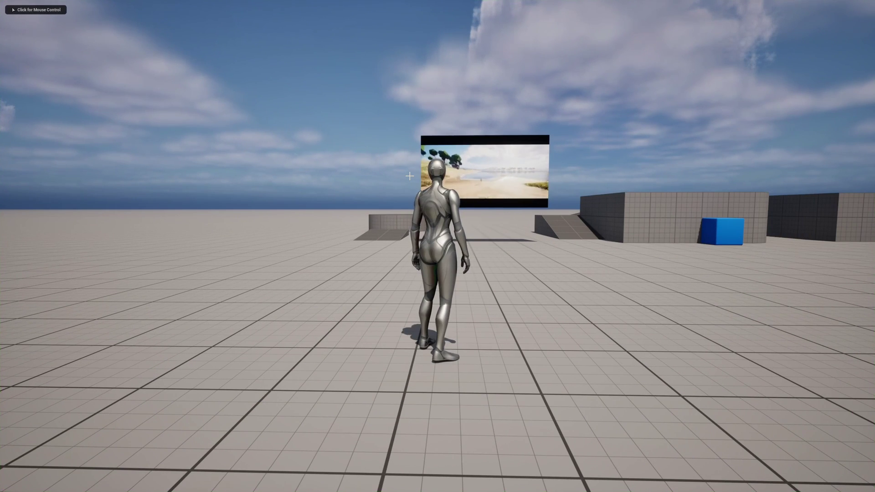
left_click(410, 176)
key("w")
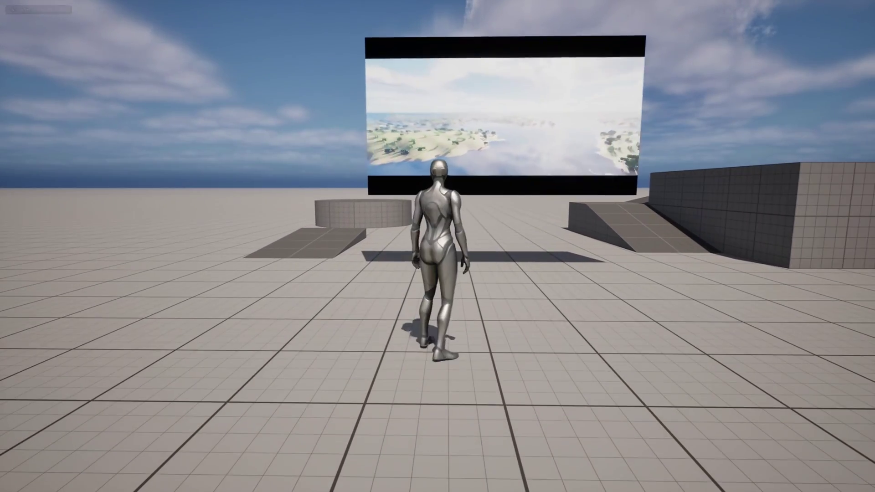
key("w")
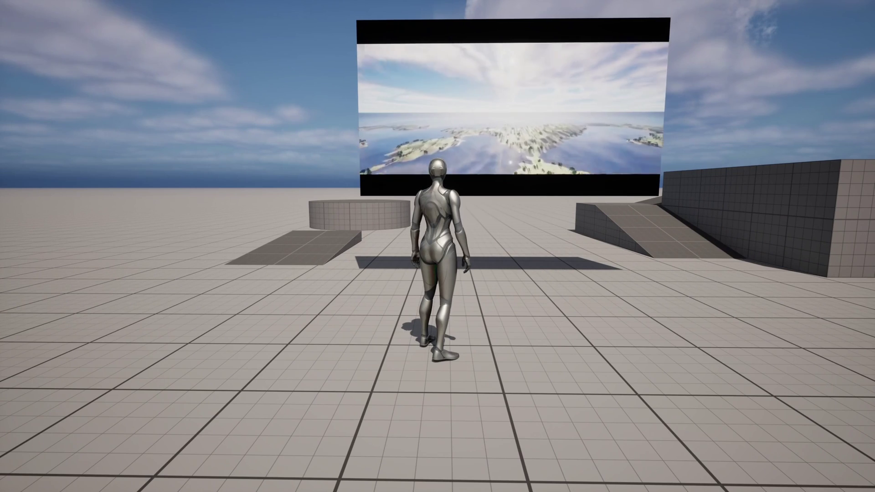
key("s")
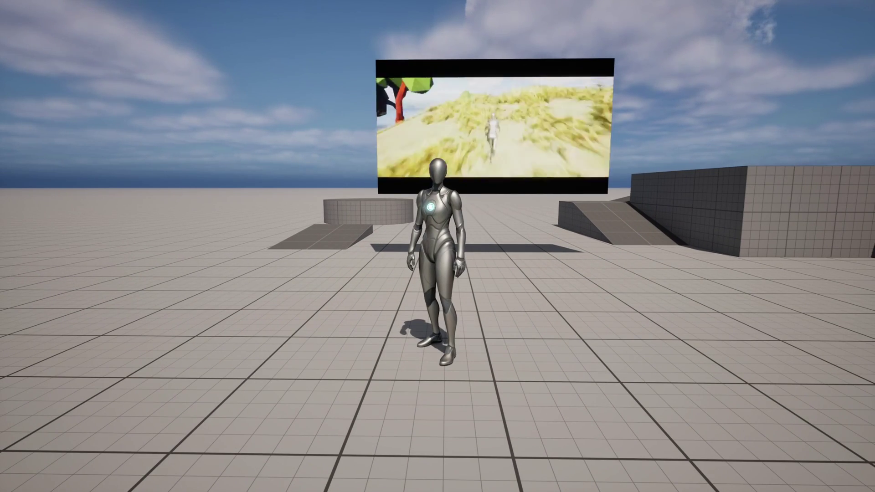
key("s")
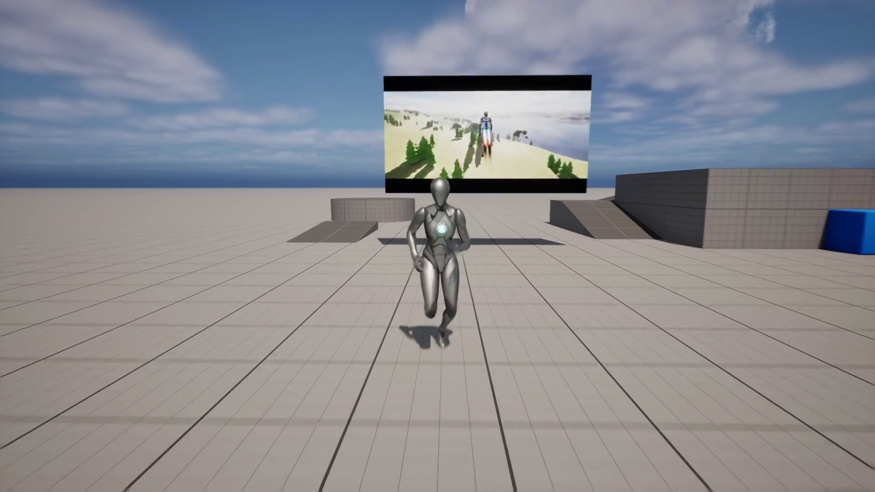
key("s")
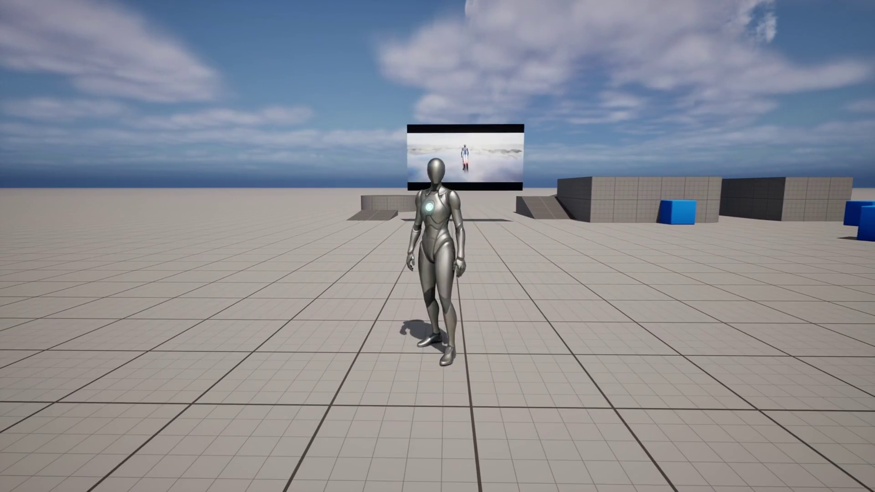
key("w")
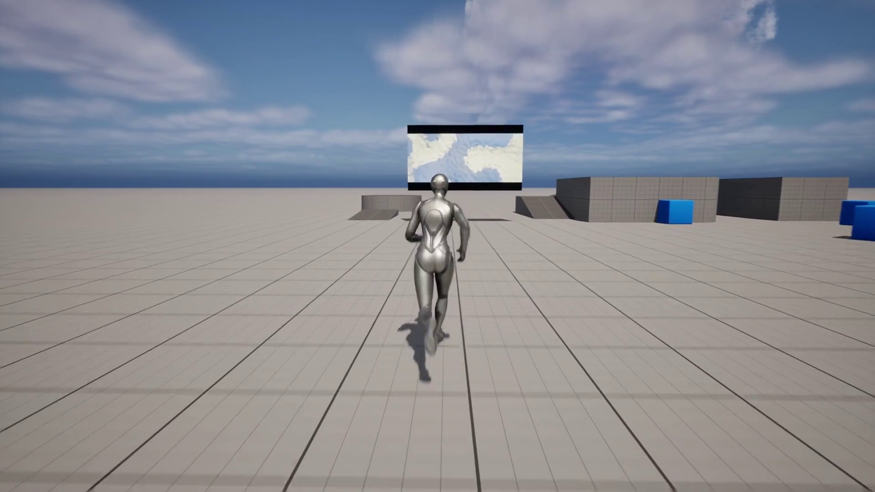
key("w")
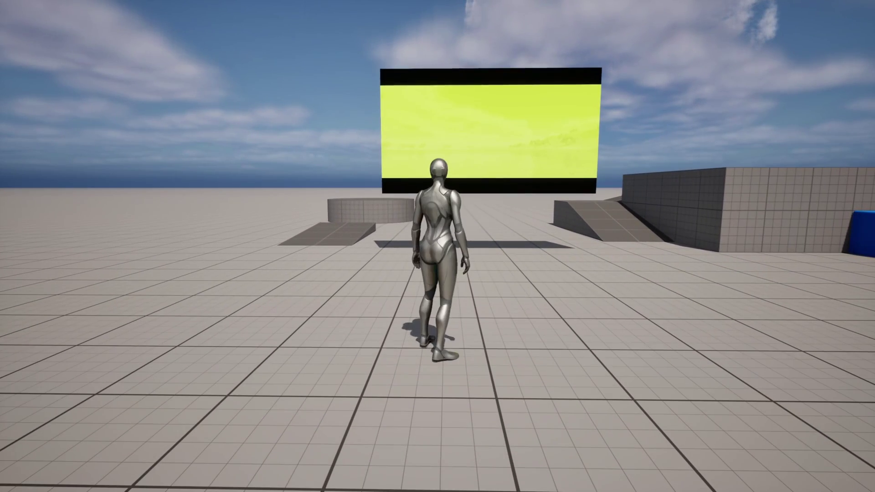
key("Escape")
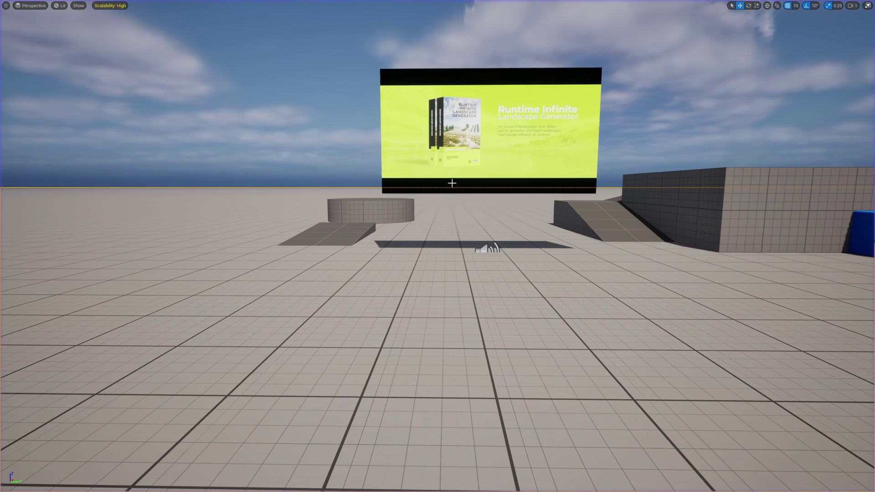
Restore the editor layout, fly the camera toward the screen, and return to BP_Display
right_click_drag(506, 191, 510, 192)
key("F11")
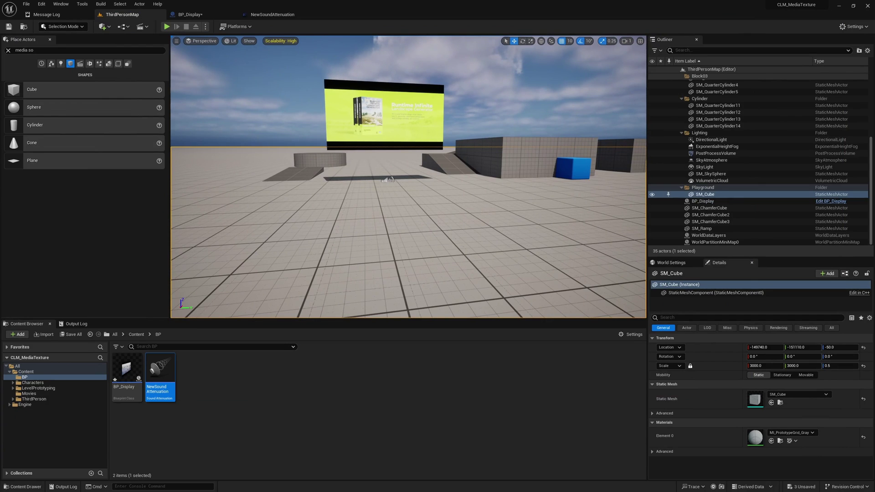
right_click_drag(273, 215, 264, 219)
key("w")
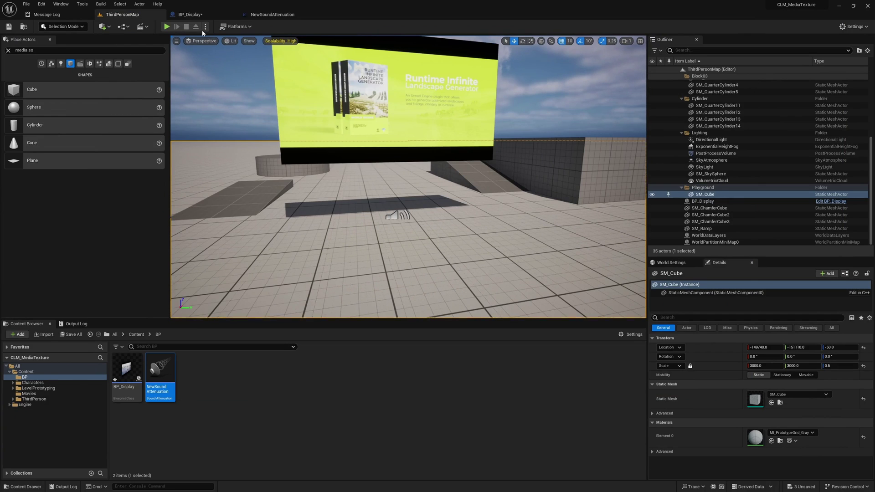
left_click(190, 14)
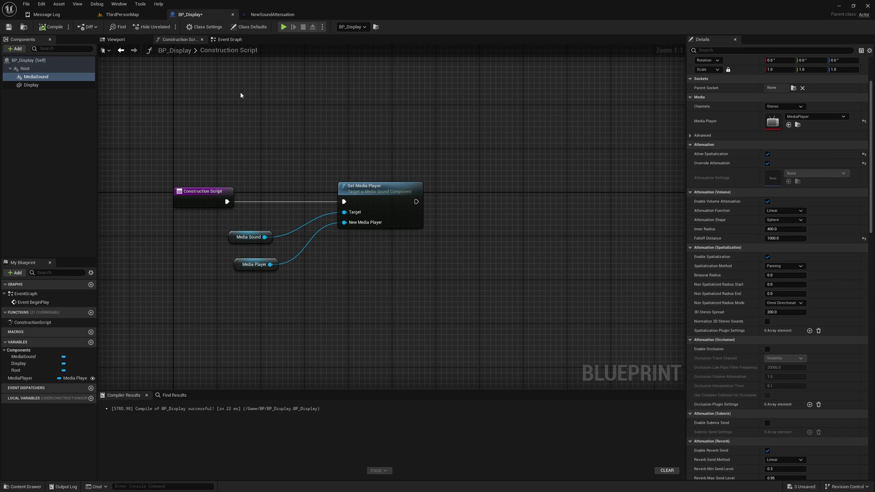
Add a PlayBtn pad with a Box trigger at height 120 to BP_Display, compile, and create the Box's begin-overlap event
left_click(130, 39)
scroll(296, 135, "down", 8)
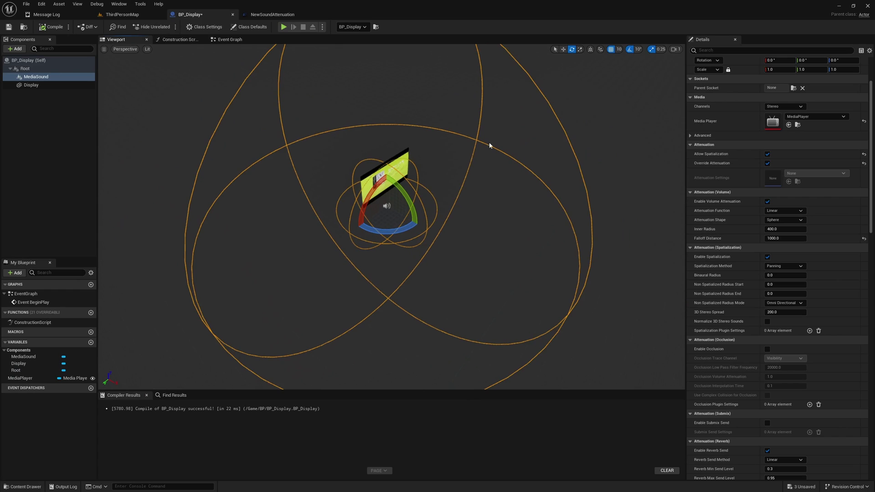
right_click_drag(498, 141, 463, 138)
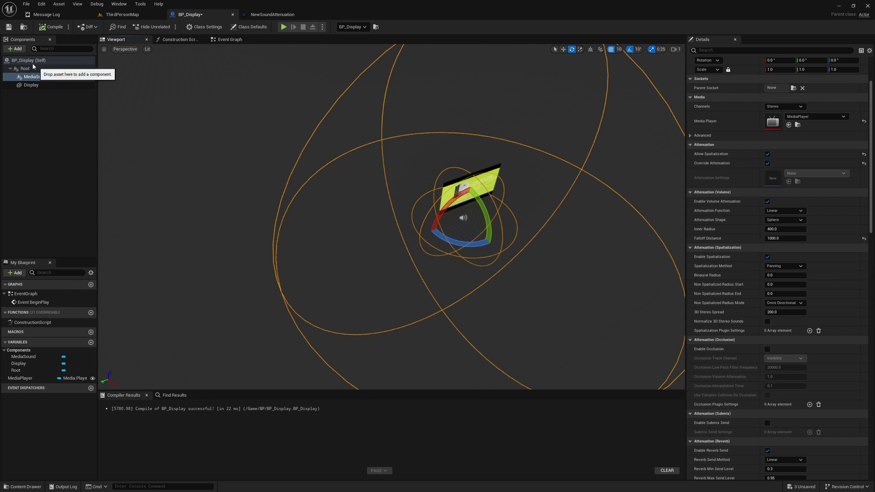
left_click(17, 49)
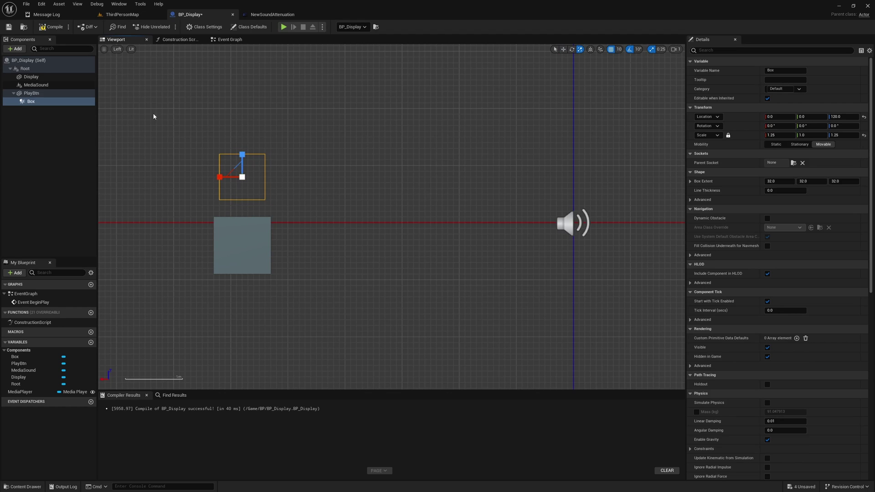
left_click(117, 50)
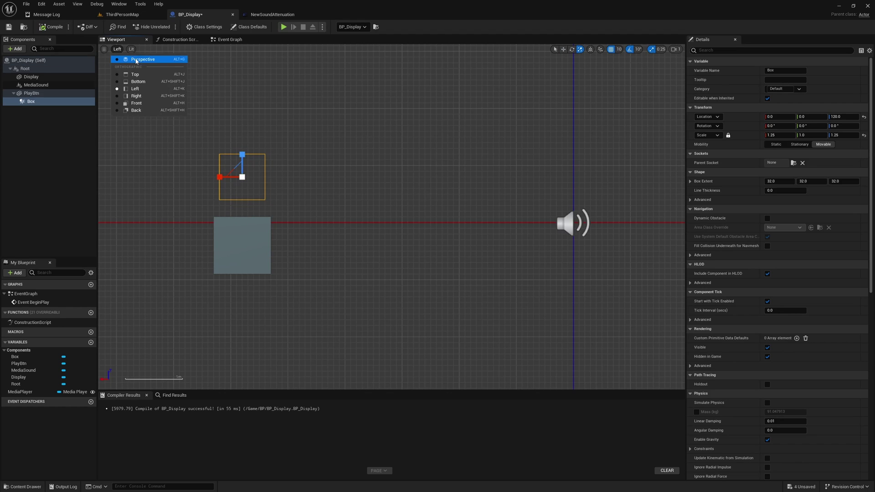
left_click(136, 60)
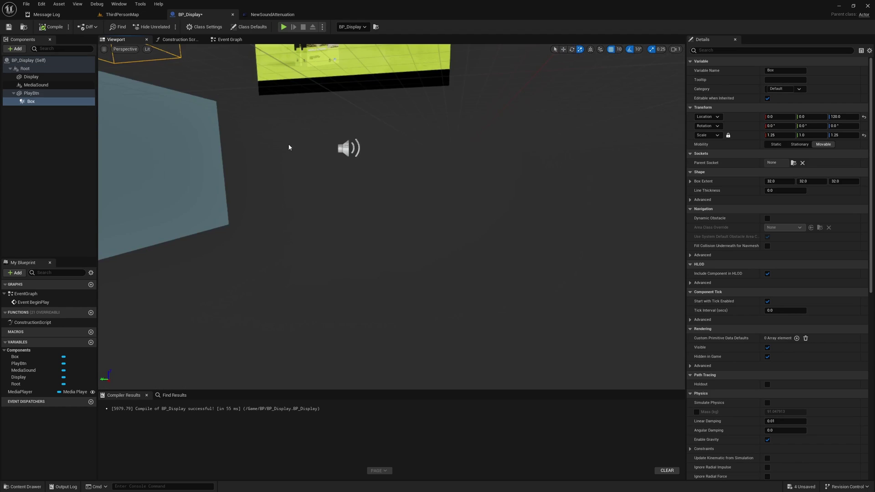
scroll(830, 271, "down", 15)
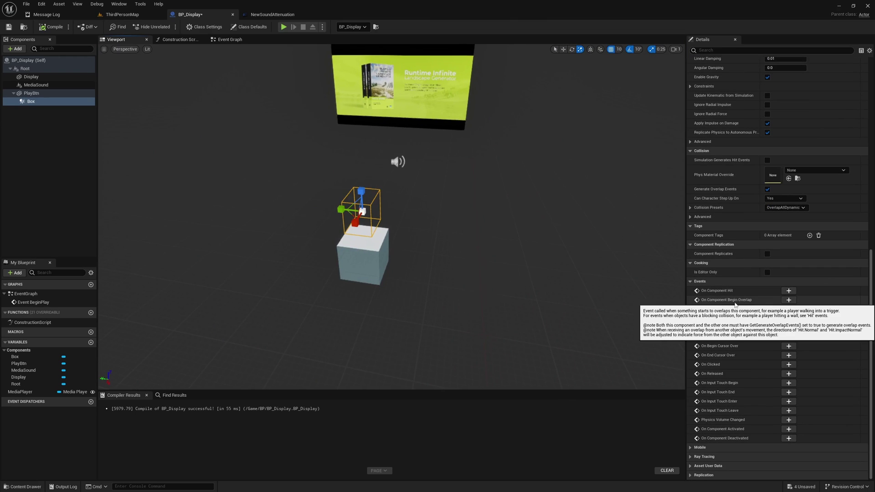
left_click(789, 299)
Add an On Component End Overlap event for the Box below the Begin Overlap event
right_click_drag(506, 186, 357, 212)
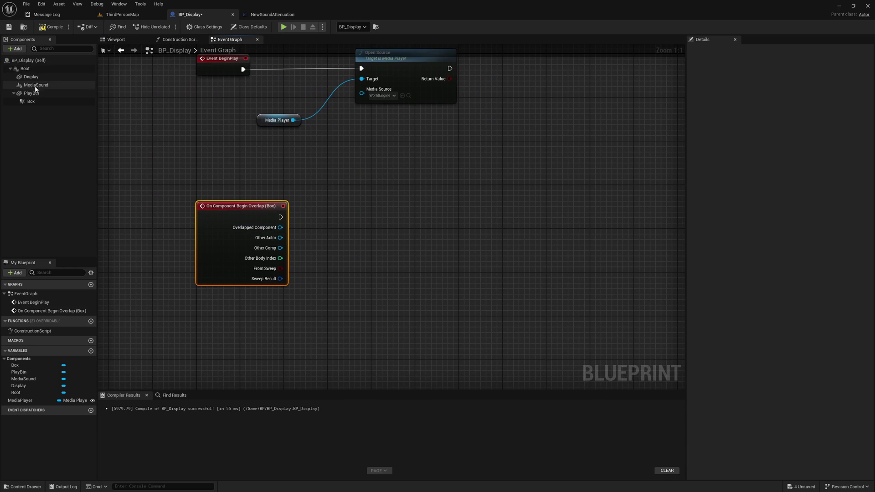
left_click(31, 102)
left_click(786, 314)
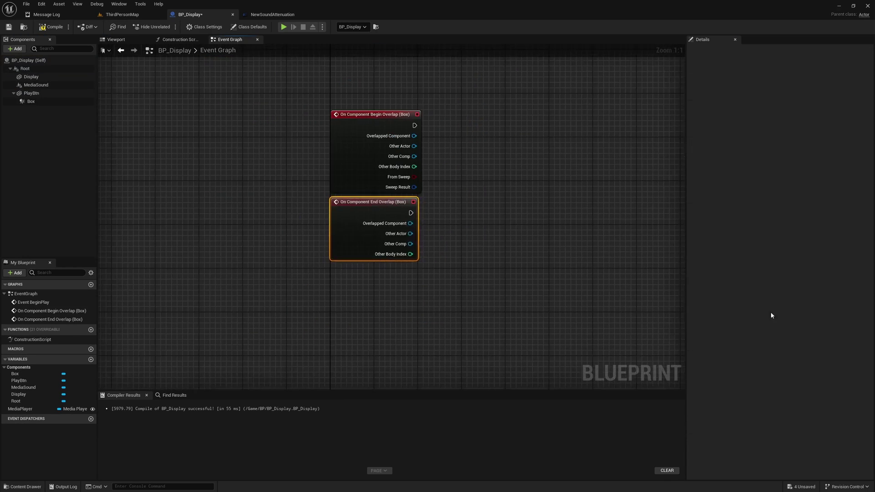
left_click_drag(230, 226, 272, 259)
left_click(394, 197)
right_click_drag(395, 198, 362, 260)
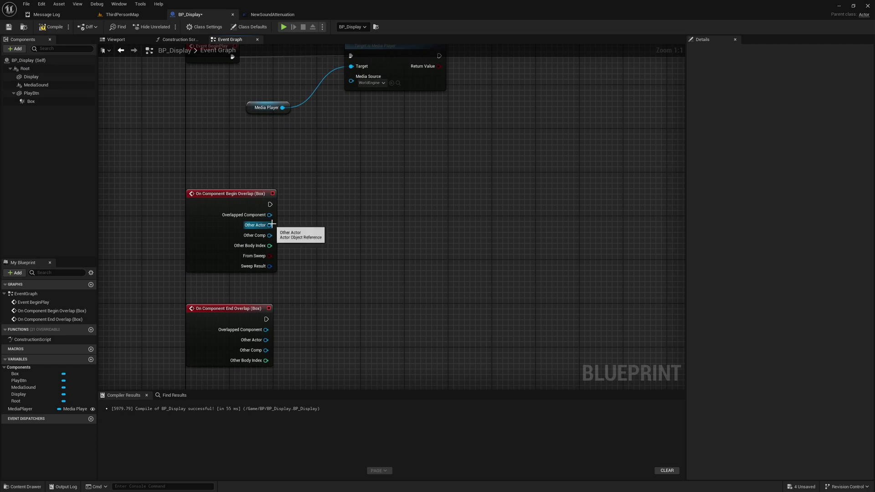
Call Play on the MediaPlayer variable when the Box overlap begins
left_click_drag(269, 225, 336, 237)
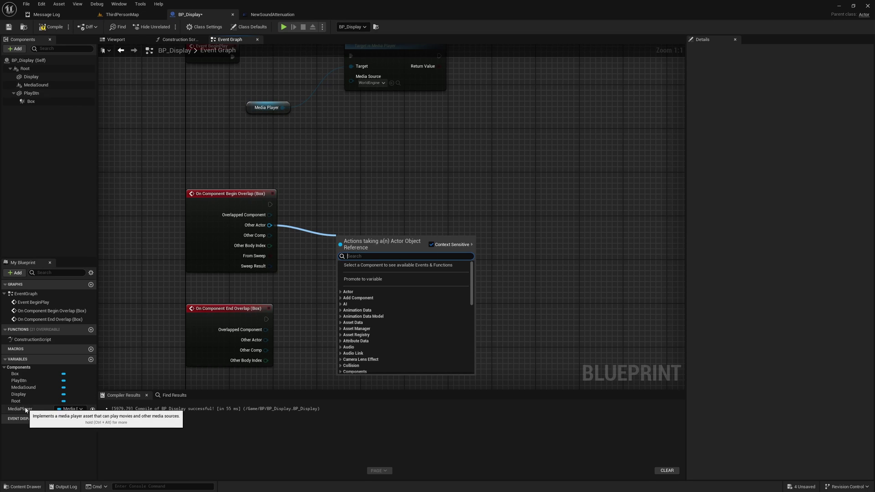
left_click_drag(25, 410, 315, 282)
left_click(346, 294)
right_click_drag(393, 298, 332, 333)
left_click_drag(288, 318, 350, 288)
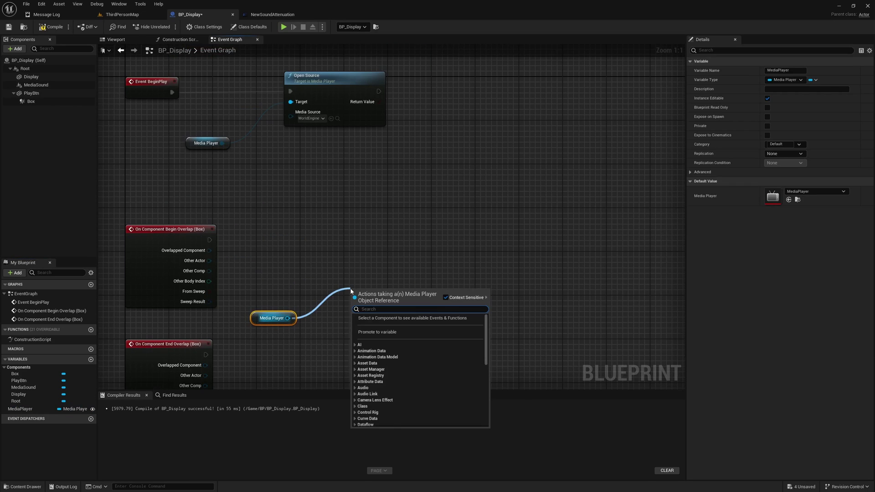
type("play")
key("Return")
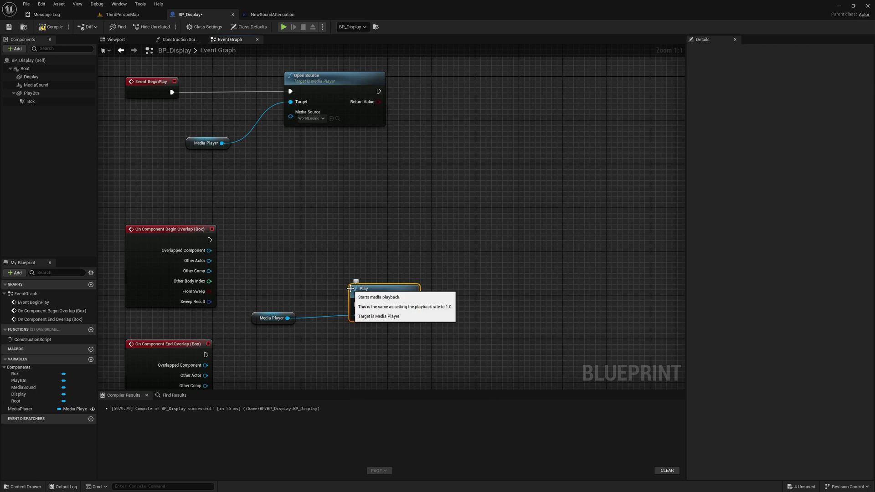
left_click_drag(209, 240, 385, 246)
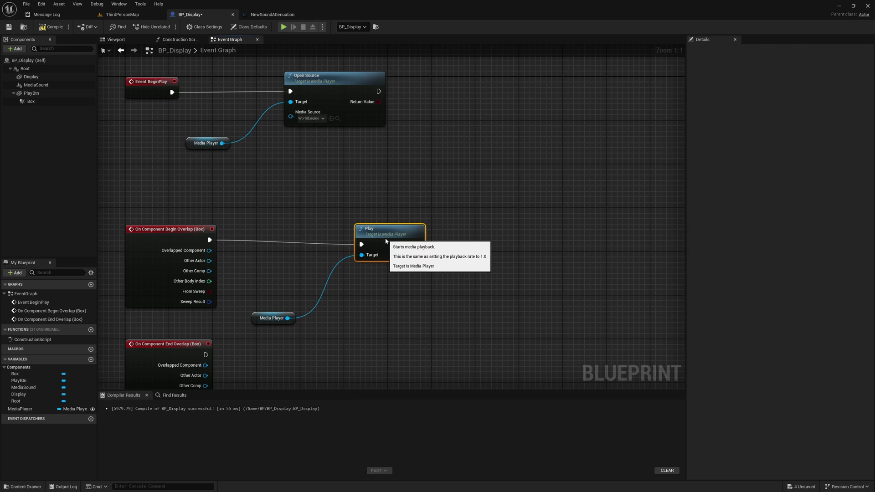
left_click_drag(385, 239, 385, 235)
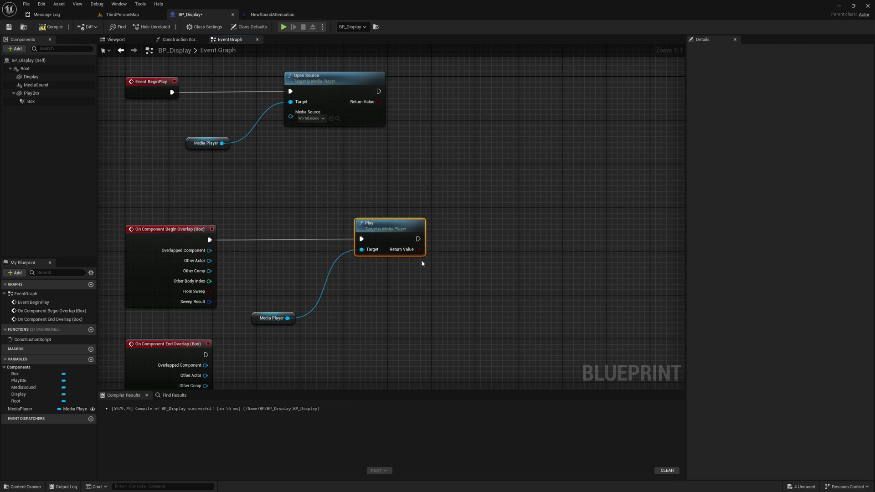
Call Pause on MediaPlayer from End Overlap, then start a test play in ThirdPersonMap
right_click_drag(421, 263, 380, 184)
left_click_drag(245, 238, 286, 260)
type("pause")
key("Return")
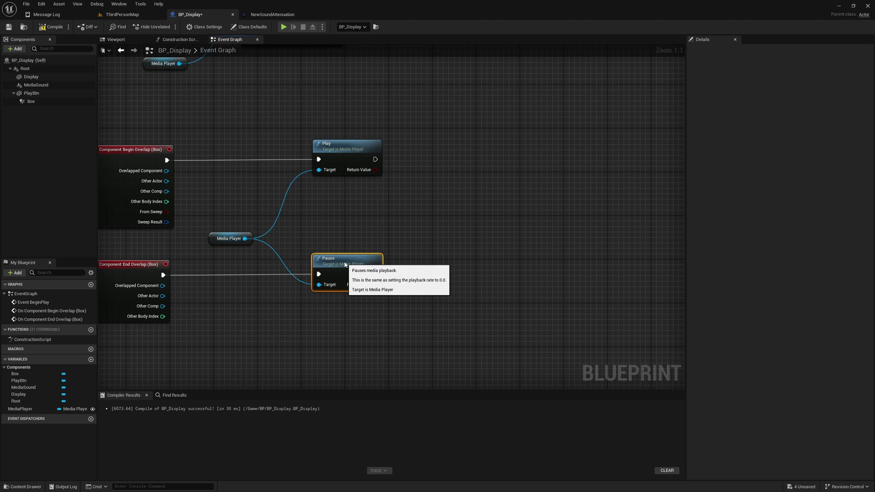
scroll(357, 231, "down", 2)
right_click_drag(400, 244, 370, 316)
scroll(328, 187, "up", 2)
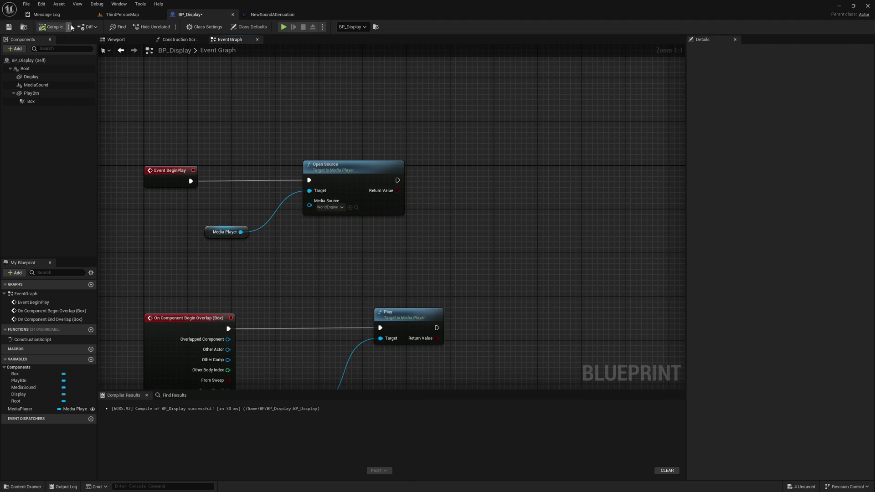
left_click(122, 14)
left_click(165, 26)
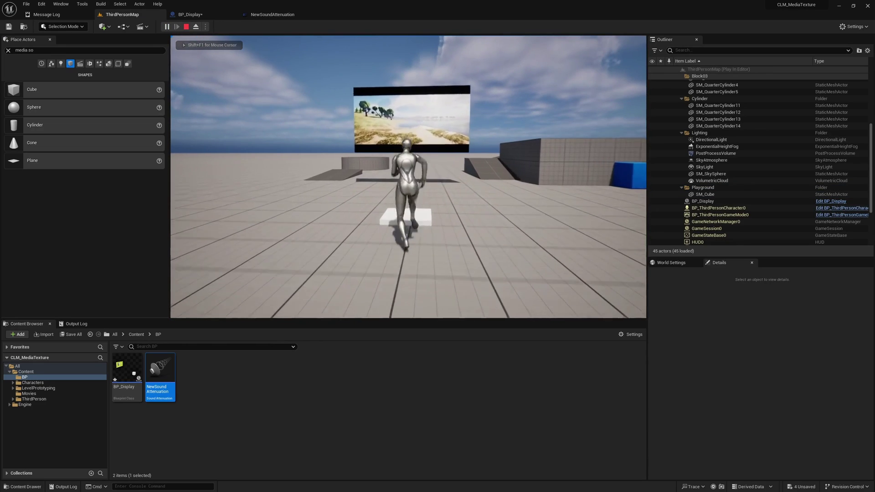
Replace the Open Source node with Open Source with Options, wired to BeginPlay
key("Escape")
left_click(189, 15)
left_click(293, 156)
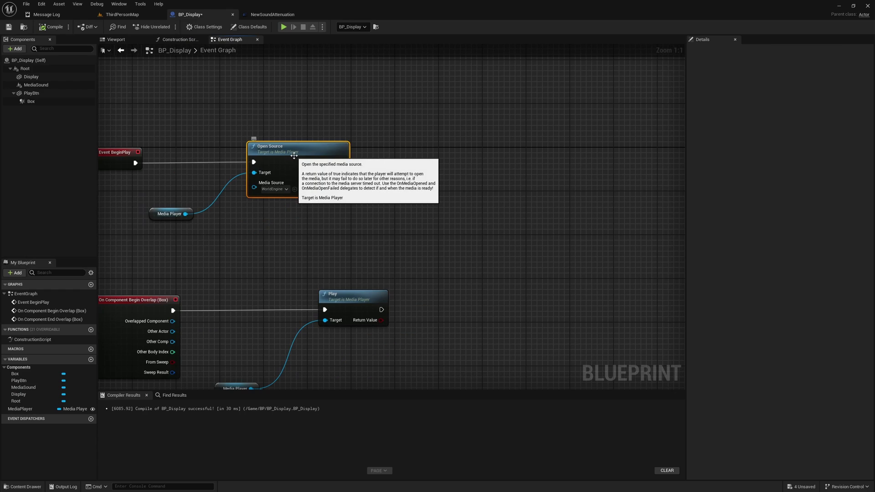
key("Delete")
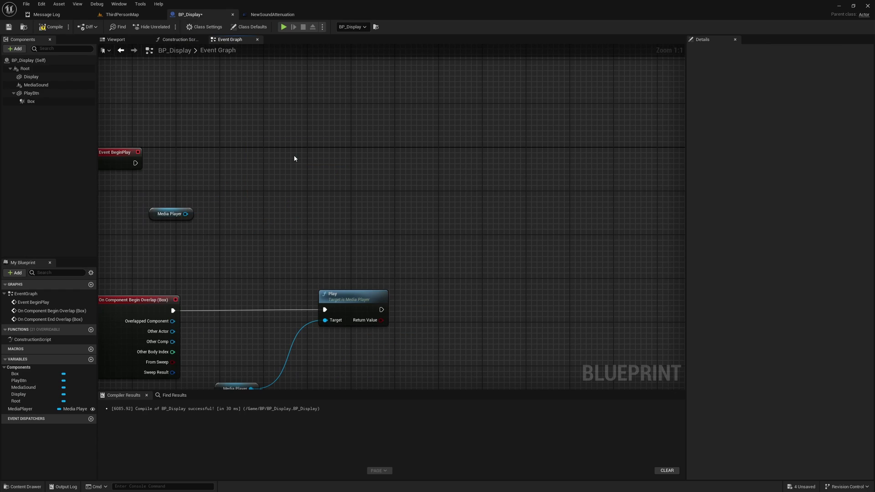
left_click_drag(185, 214, 277, 188)
type("open sour")
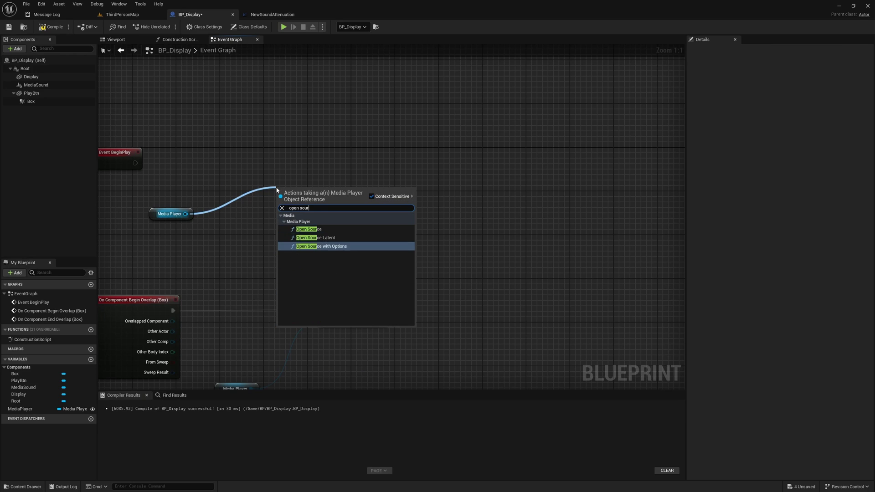
left_click(322, 246)
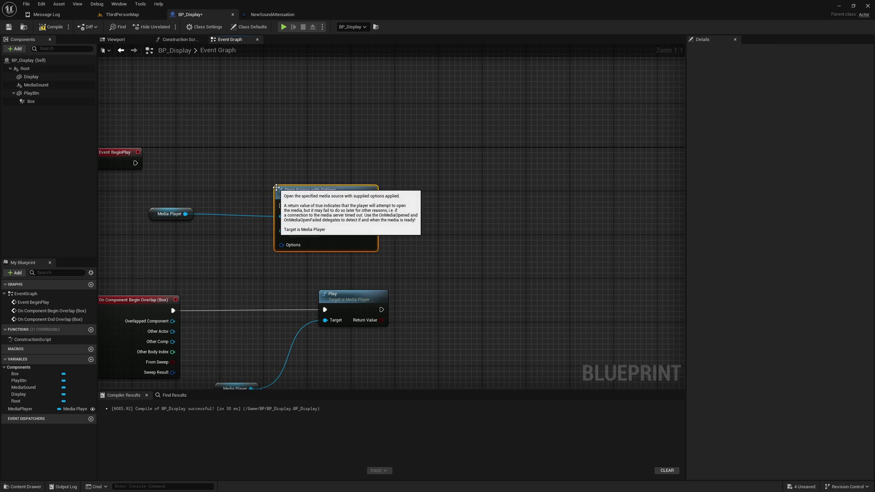
left_click_drag(135, 163, 380, 147)
Feed it a Make MediaPlayerOptions node with Play On Open Disabled and Loop Enabled
left_click_drag(348, 200, 246, 212)
type("make")
key("Return")
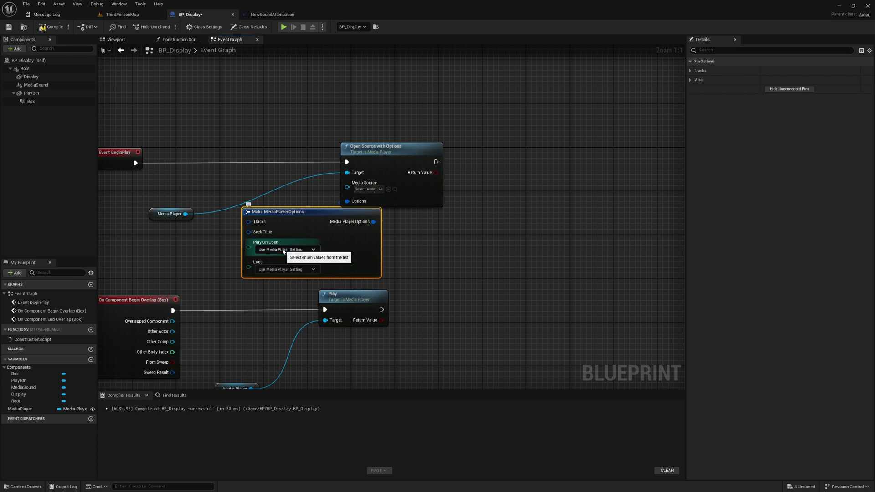
left_click(313, 249)
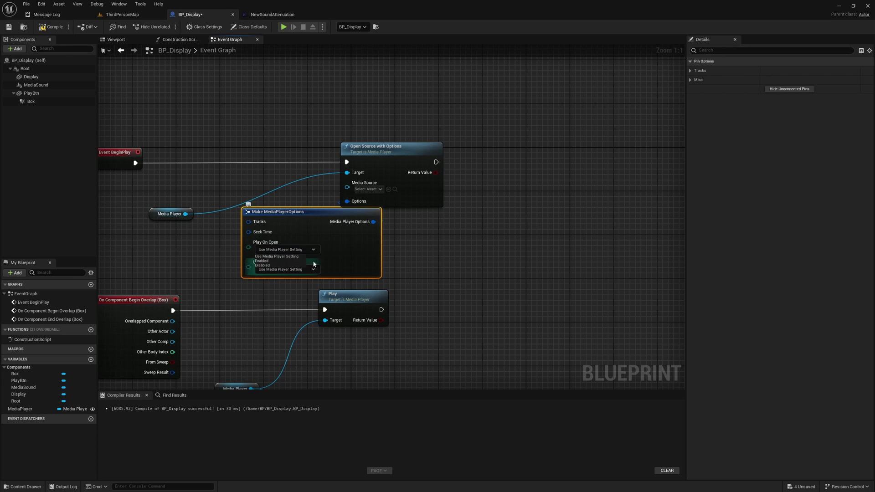
left_click(263, 265)
left_click(280, 269)
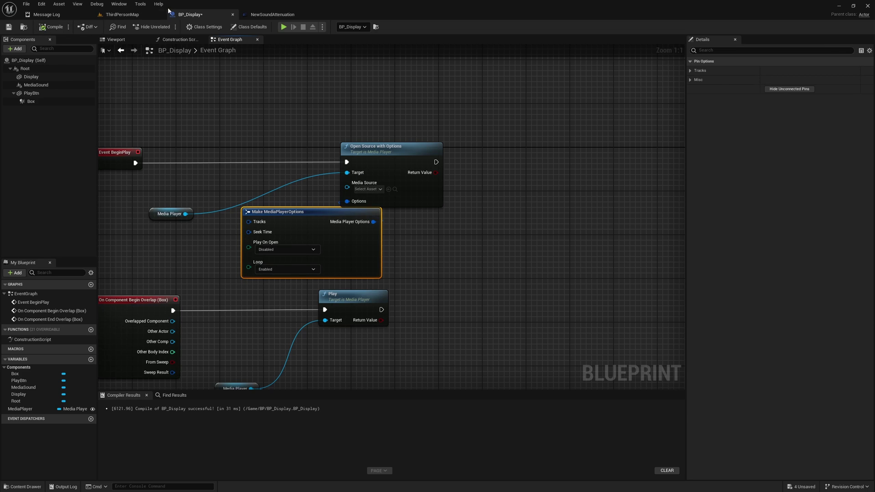
Run a test play in ThirdPersonMap, running the character toward the screen
left_click(120, 14)
key("F11")
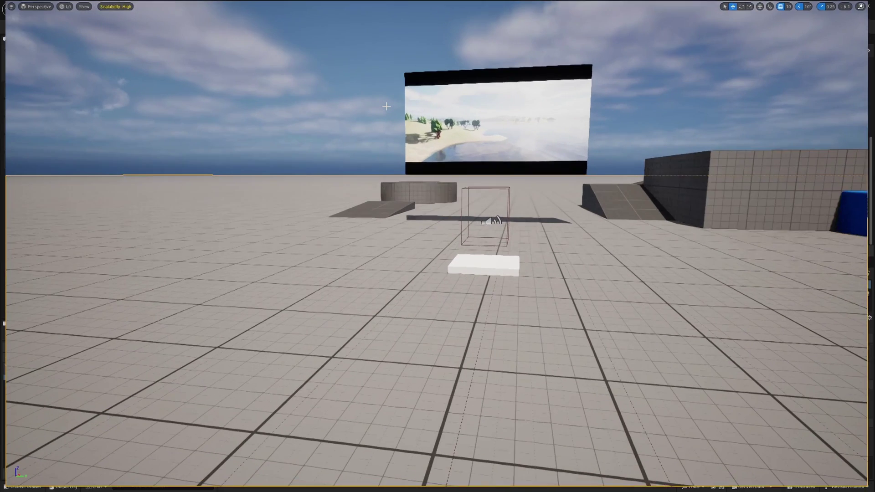
key("alt+p")
left_click(386, 106)
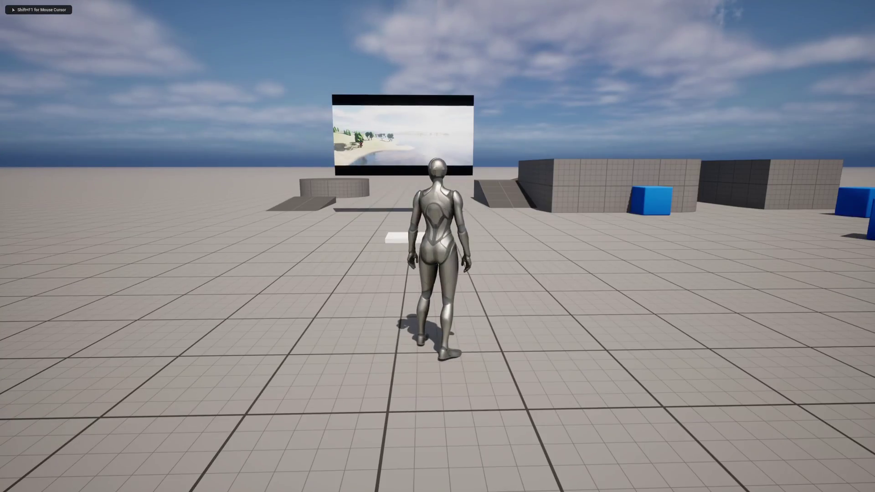
key("s")
key("w")
key("w")
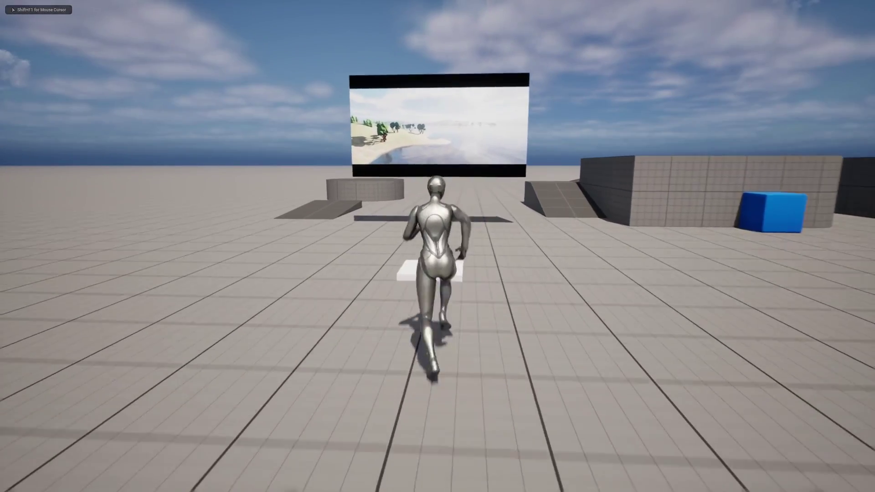
key("Escape")
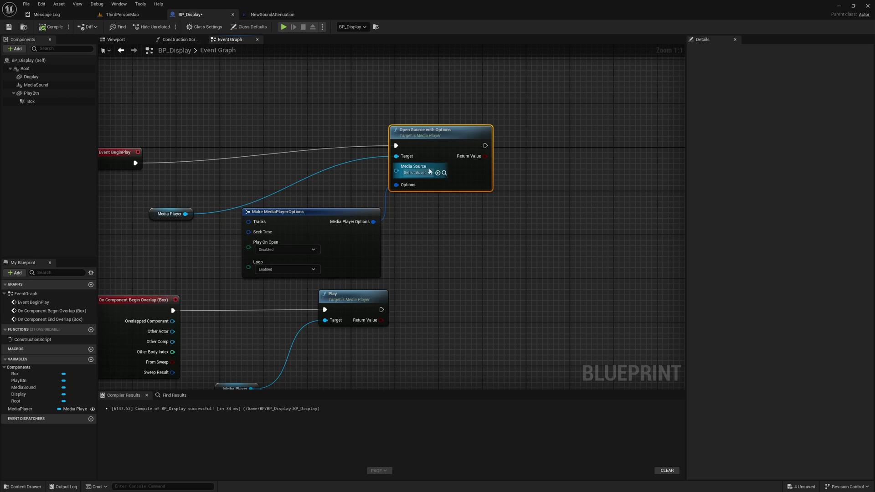
Set the Media Source to WorldEngine, then test by walking on and off the pad
left_click(440, 219)
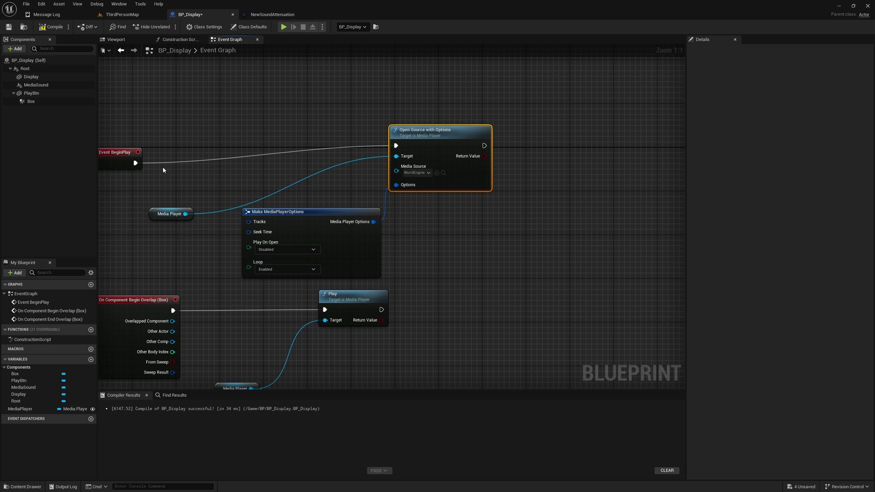
left_click_drag(121, 153, 121, 137)
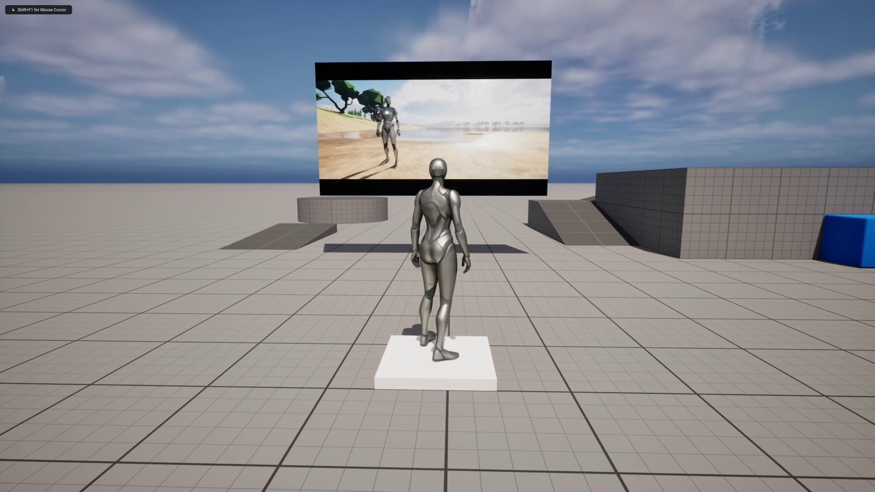
key("s")
key("w")
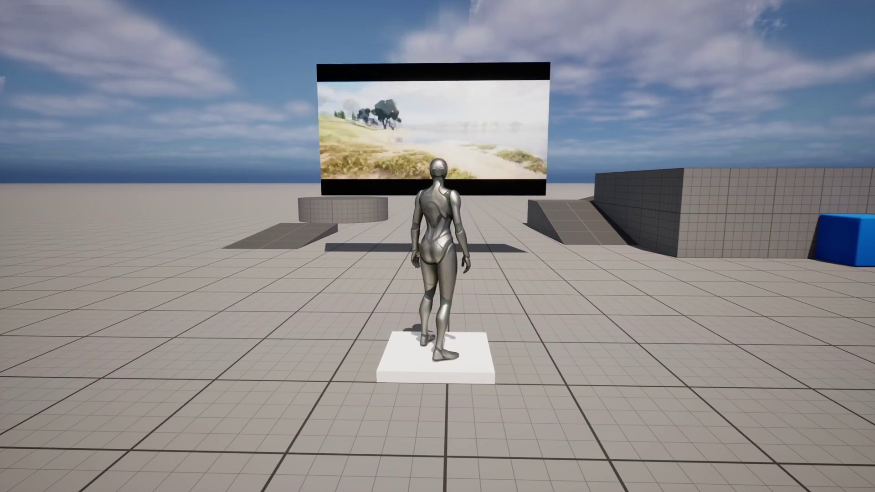
key("d")
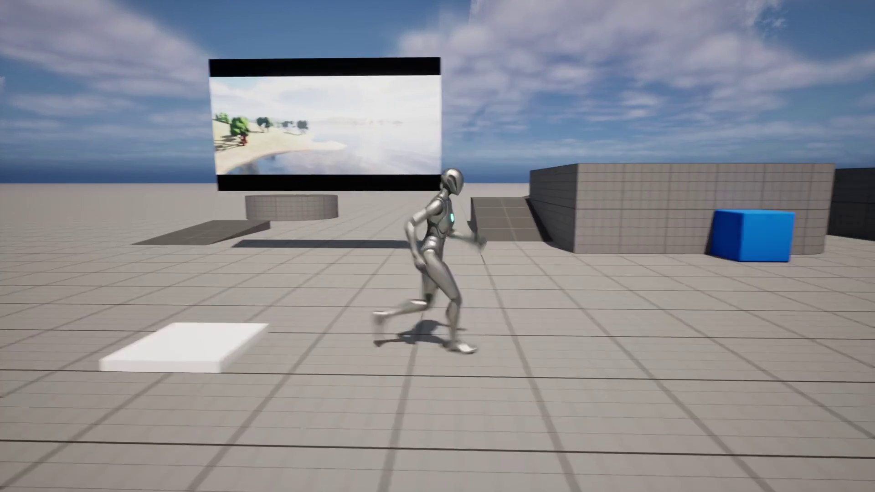
key("s")
key("a")
key("w")
key("s")
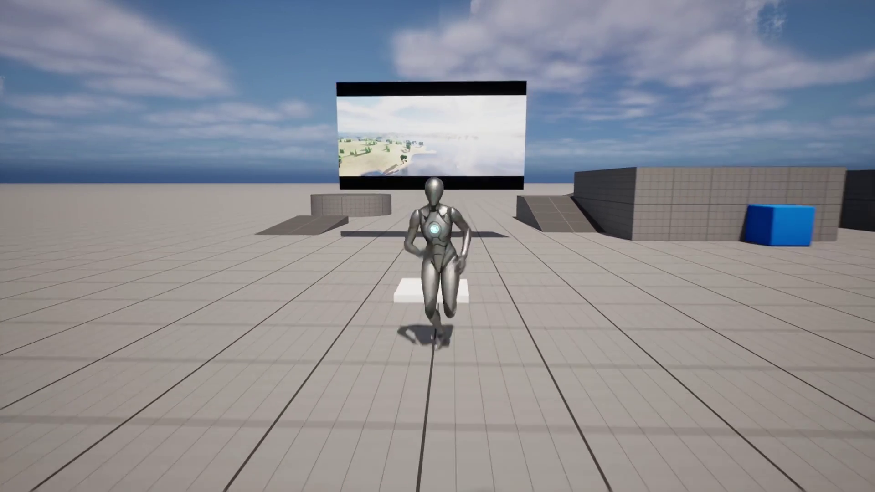
key("Escape")
Run another test play stopping on the pad, then return to the normal editor layout
key("alt+p")
key("w")
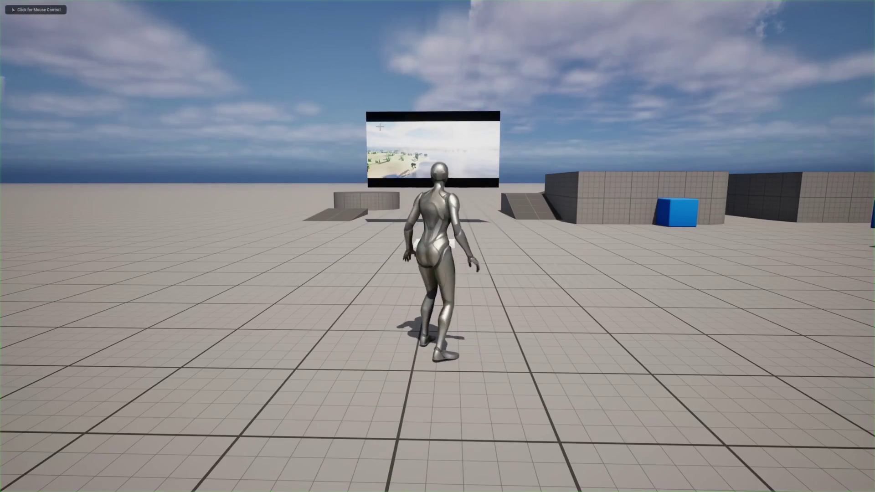
key("w")
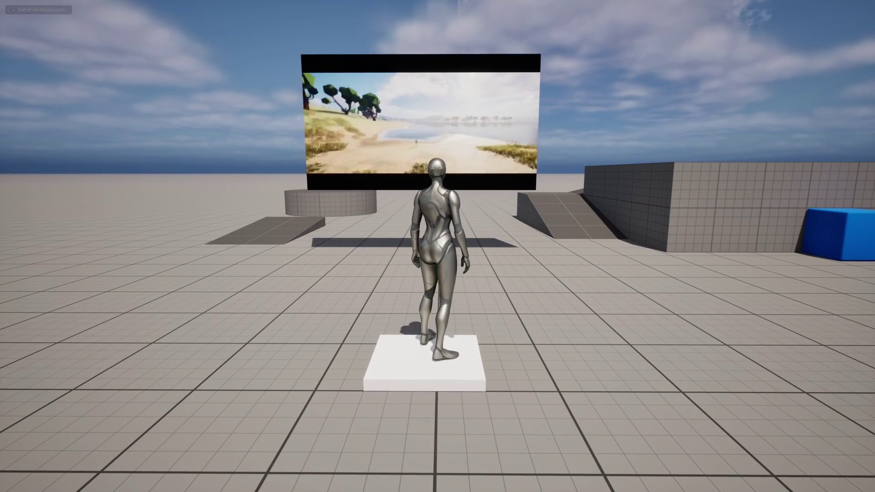
key("Escape")
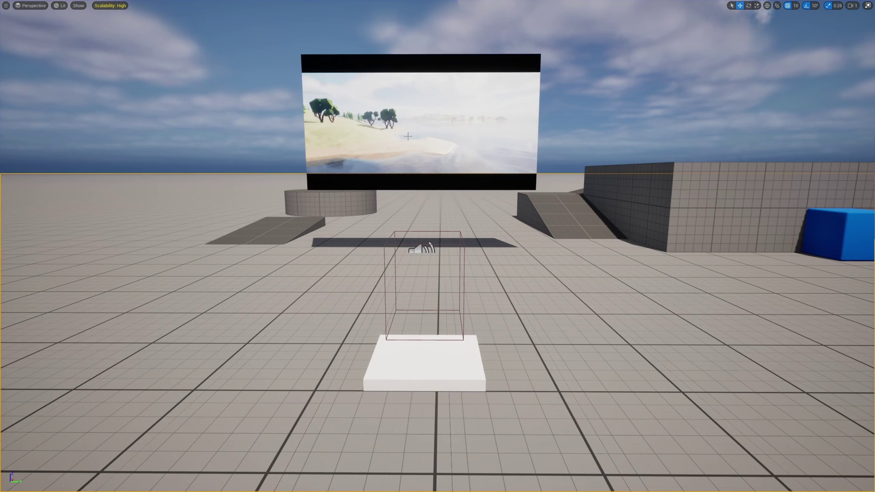
key("F11")
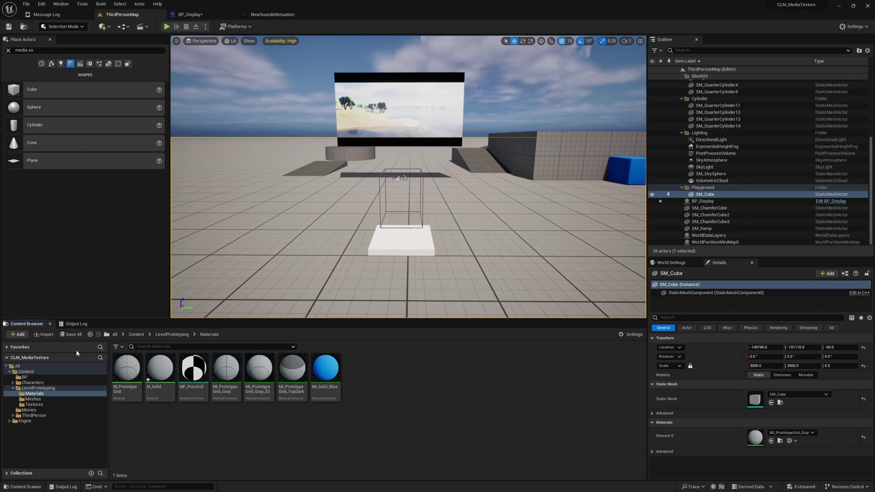
Duplicate the M_Solid material as M_SolidEmissive and open it
left_click(159, 371)
key("ctrl+d")
type("M_SolidEmissive")
key("Return")
key("Return")
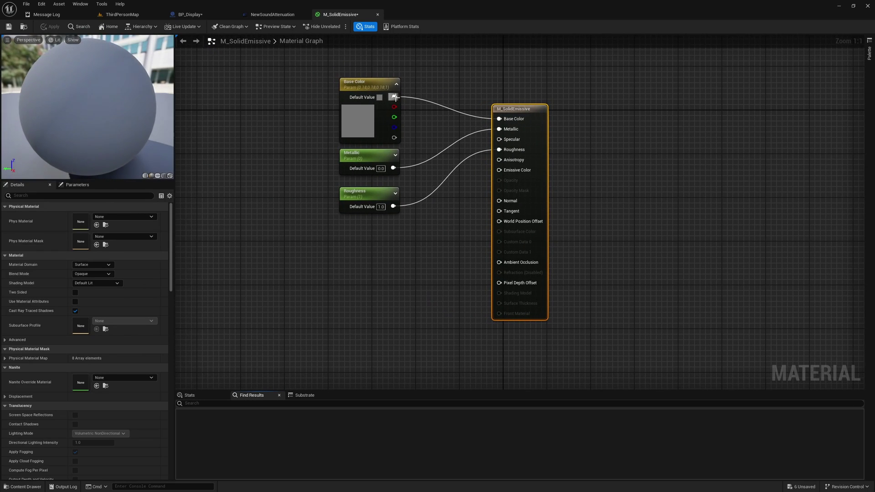
Route Base Color through a Multiply node into Emissive Color
left_click_drag(537, 109, 651, 109)
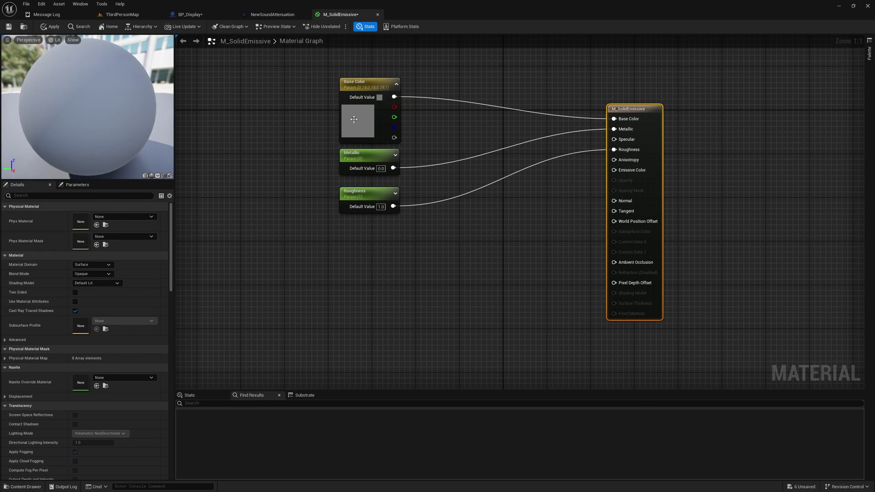
left_click_drag(394, 97, 458, 248)
type("multiply")
key("Return")
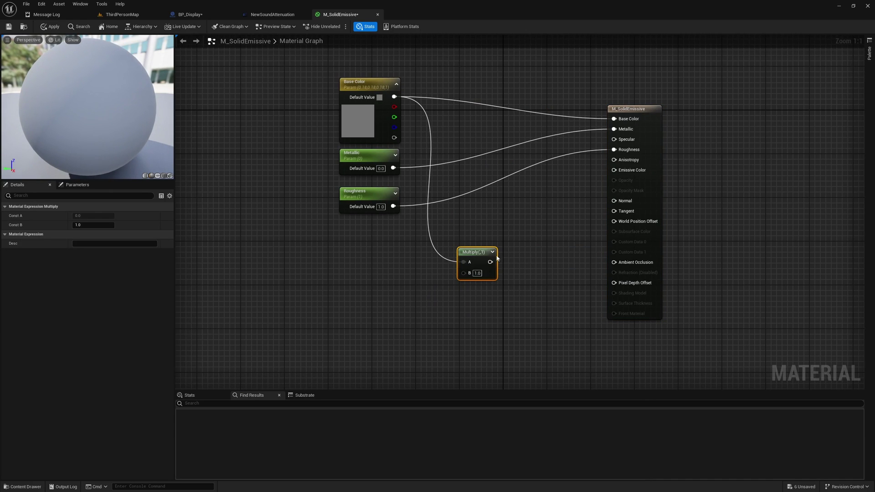
left_click_drag(490, 262, 614, 170)
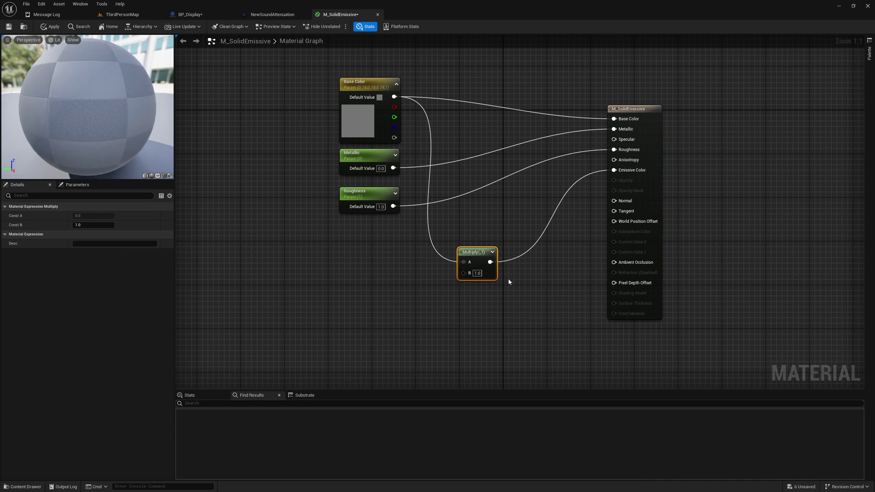
Promote the Multiply B input to a parameter named 'Emissive' and apply
left_click(477, 274)
right_click(469, 273)
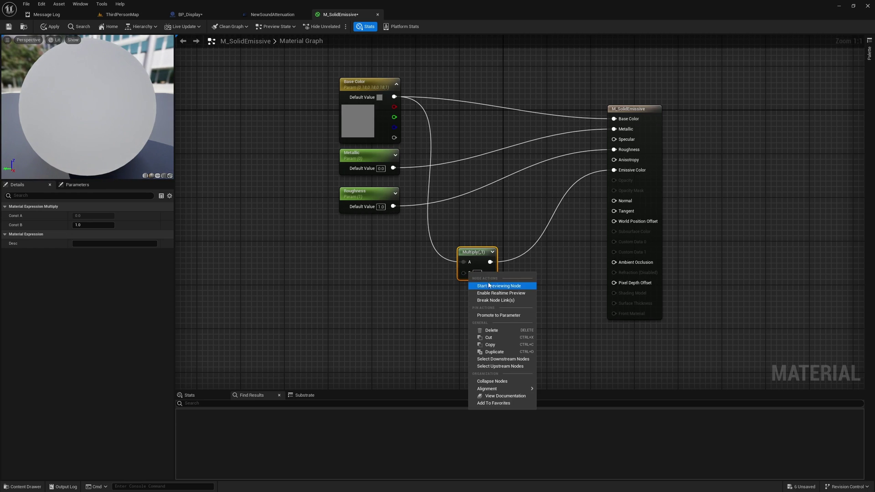
left_click(497, 315)
type("Emissive")
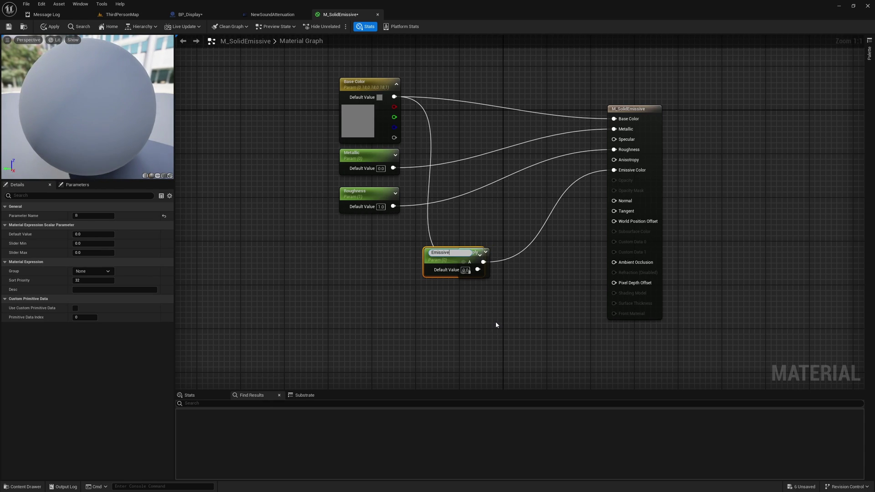
key("Return")
left_click_drag(438, 271, 363, 270)
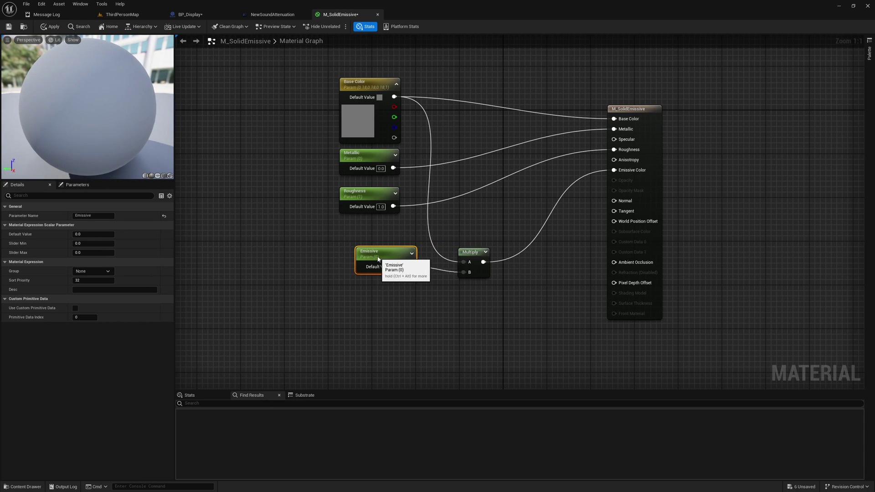
left_click(50, 27)
left_click_drag(383, 253, 383, 258)
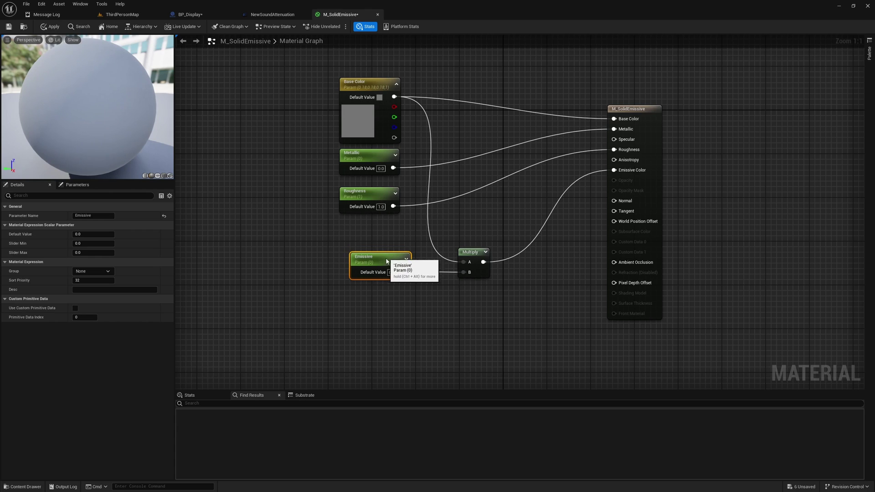
Set the Base Color parameter's default to bright green
left_click(360, 110)
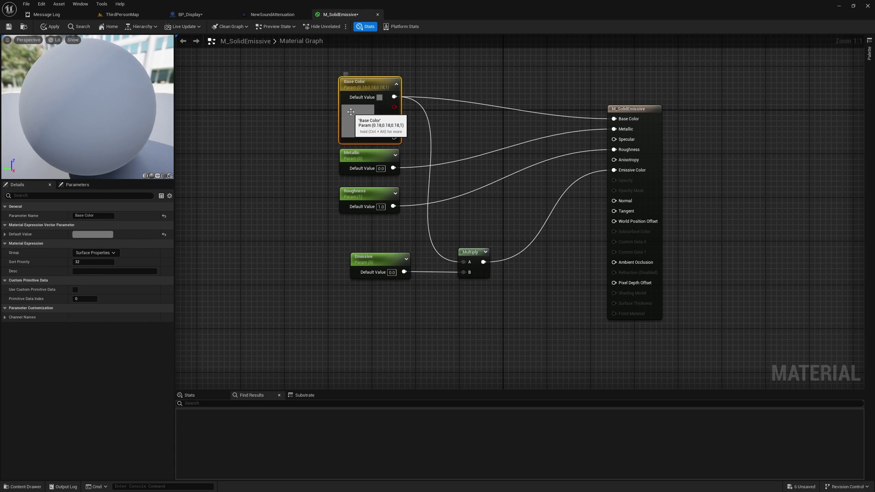
left_click(93, 235)
left_click_drag(143, 302, 85, 325)
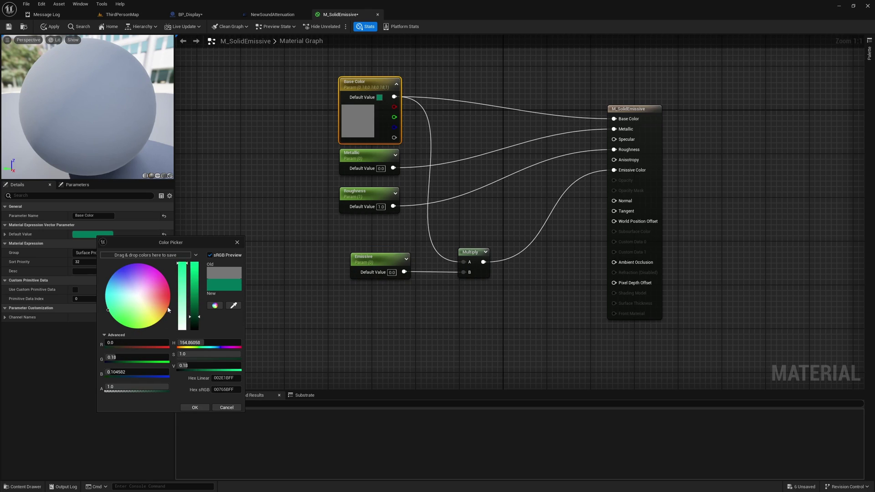
mouse_move(197, 305)
left_mouse_down()
mouse_move(210, 248)
mouse_move(204, 289)
left_mouse_up()
left_click(195, 408)
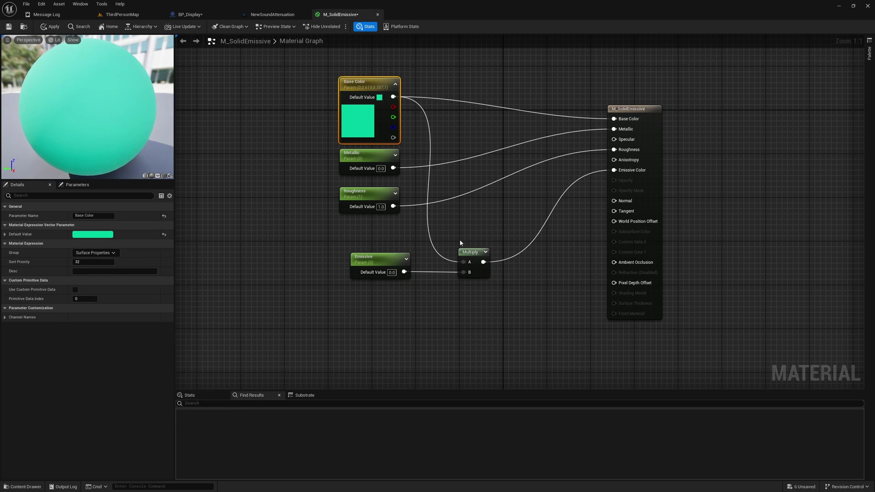
Set BP_Display's PlayBtn Element 0 material to M_SolidEmissive and compile
left_click(59, 27)
left_click(123, 14)
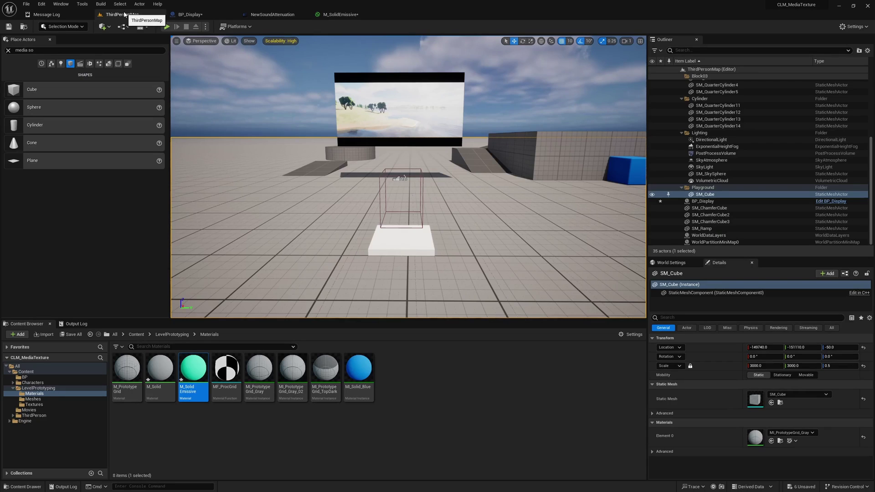
left_click(400, 241)
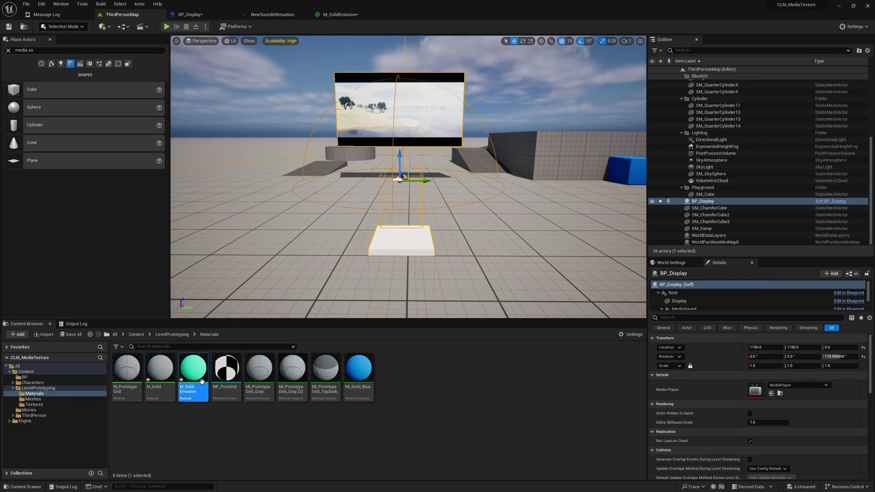
left_click(192, 15)
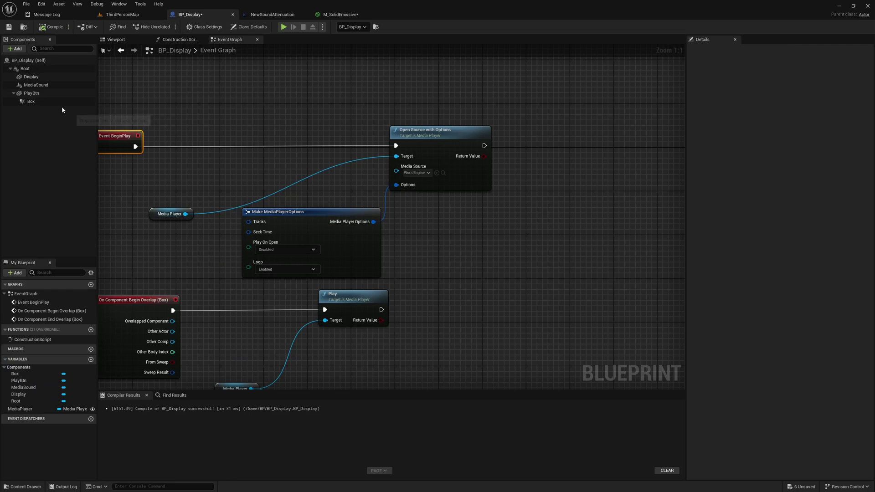
left_click(31, 93)
left_click(789, 219)
left_click(52, 27)
Check the green pad in the level, then pan BP_Display's Event Graph to the Pause node
left_click(122, 14)
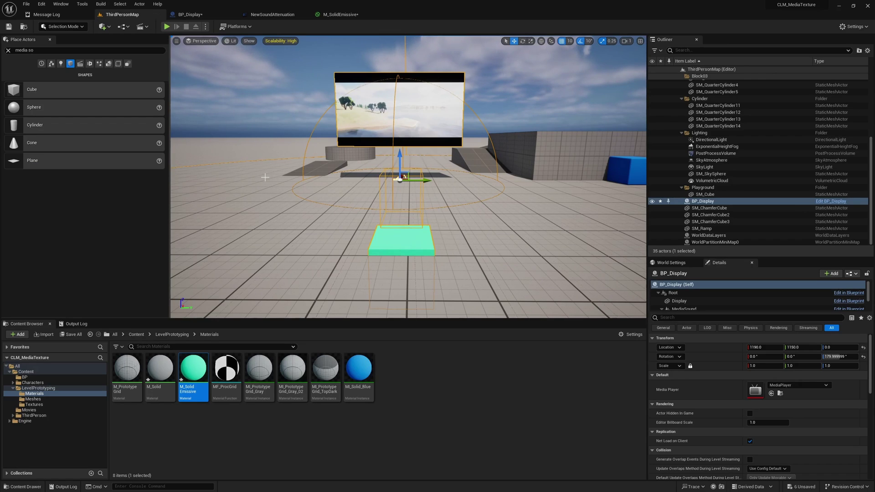
left_click(341, 14)
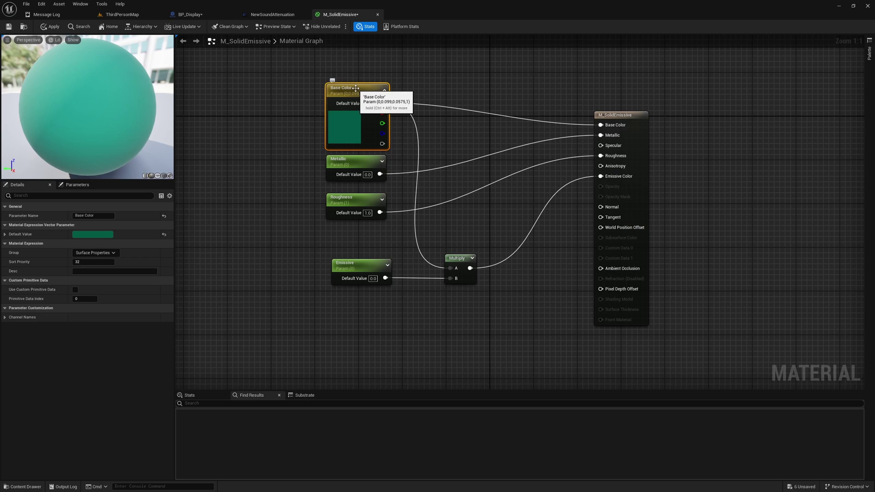
left_click(190, 14)
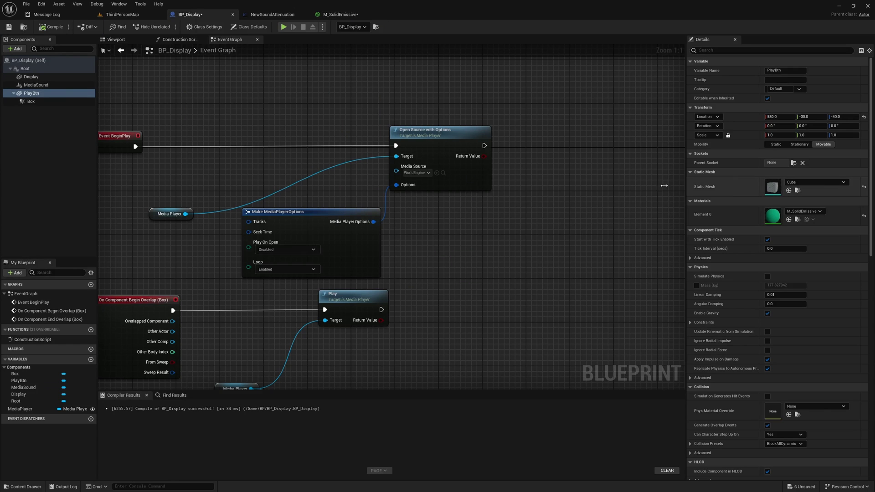
right_click_drag(440, 257, 449, 164)
scroll(451, 166, "down", 2)
right_click_drag(455, 204, 433, 263)
scroll(346, 221, "up", 2)
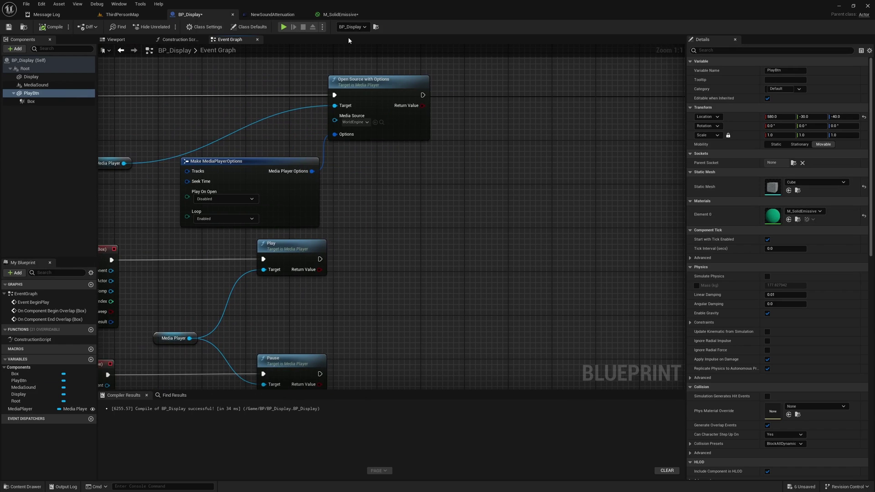
Change M_SolidEmissive's Base Color default to a brick red, apply, and return to BP_Display
double_click(772, 215)
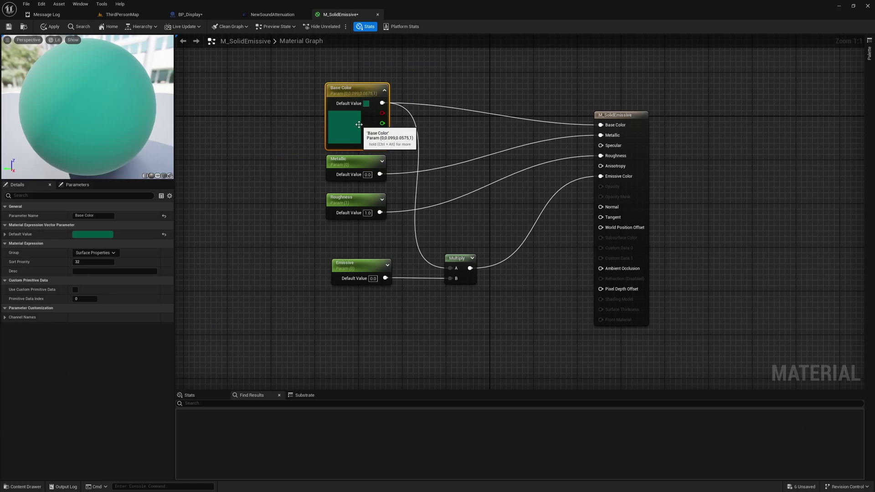
left_click(88, 235)
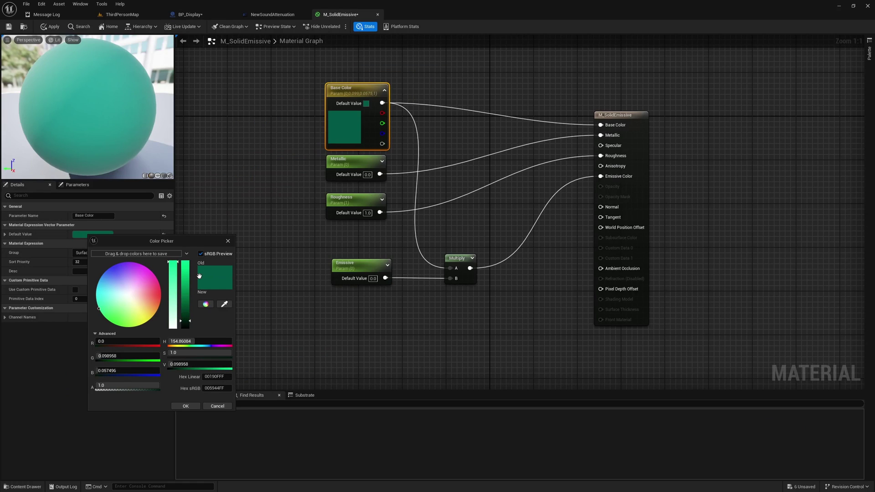
left_click(159, 302)
left_click(187, 304)
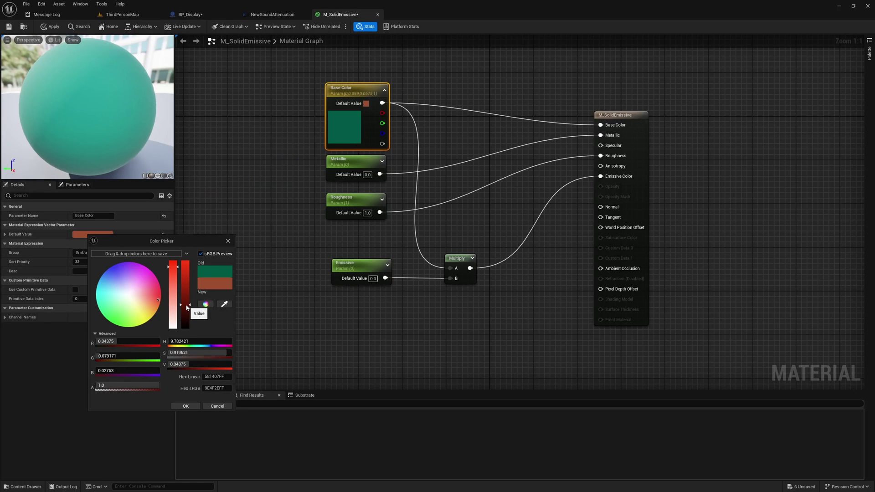
left_click_drag(185, 313, 184, 319)
left_click(194, 403)
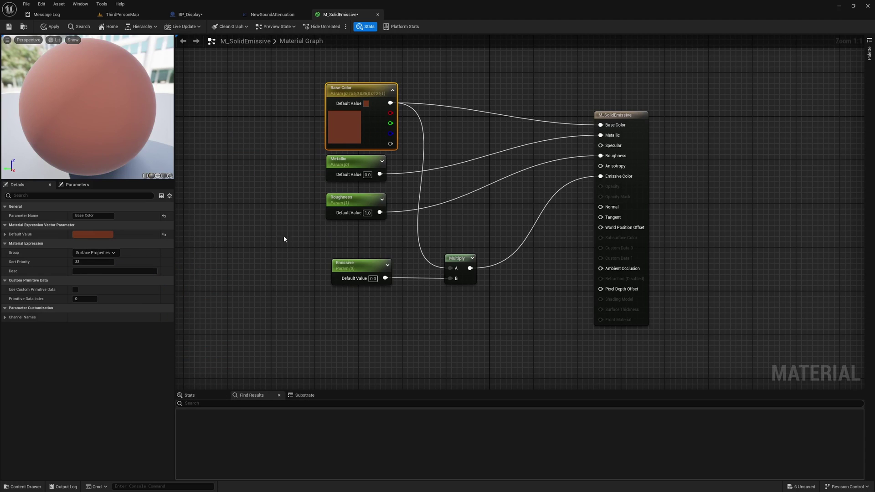
left_click(52, 27)
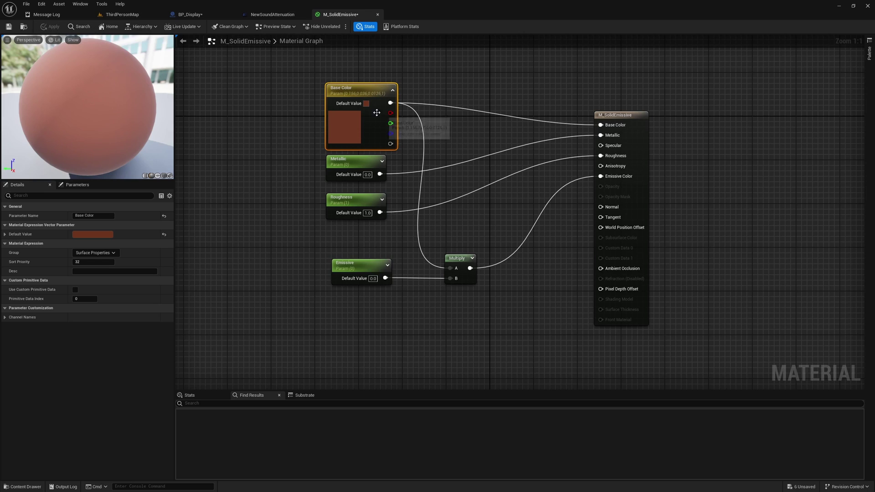
right_click(98, 235)
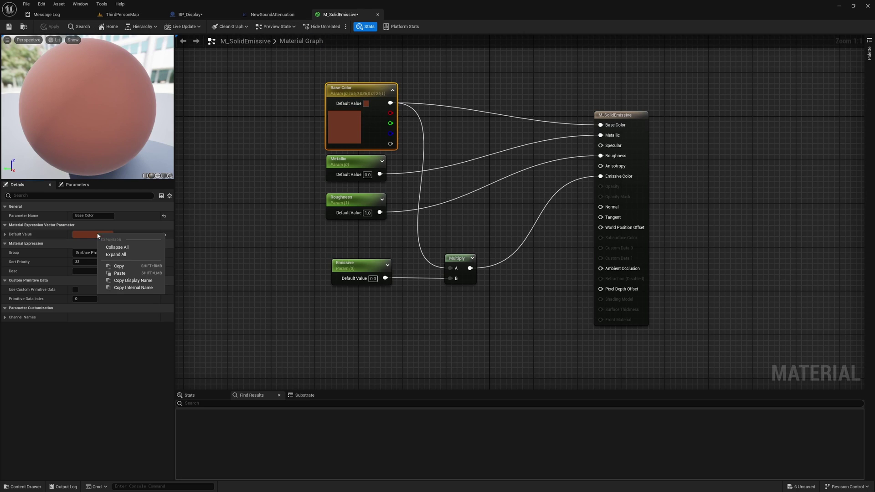
left_click(130, 266)
Add a Set Vector Parameter Value on Materials node for Play Btn, run after Play
left_click(190, 14)
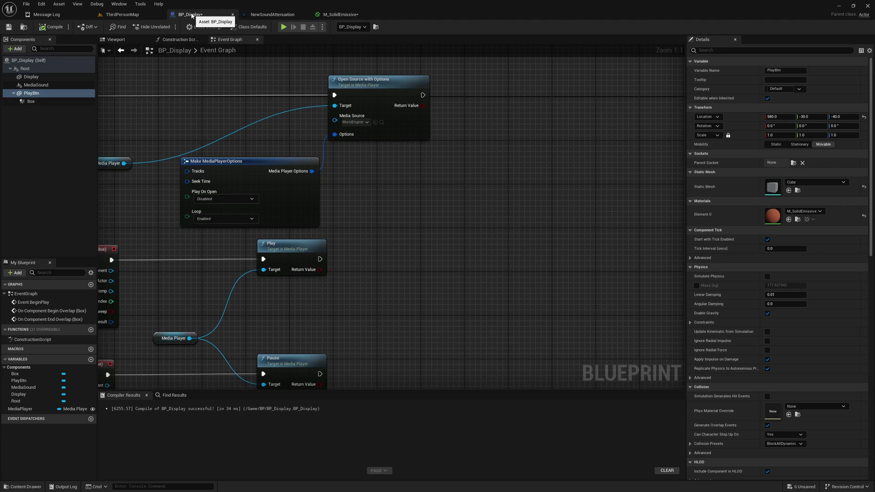
right_click_drag(390, 280, 382, 222)
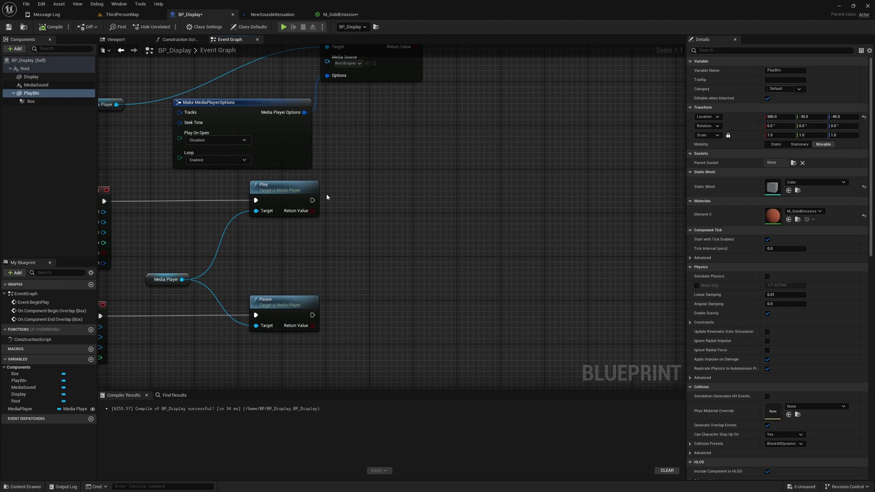
left_click_drag(29, 92, 398, 237)
type("set")
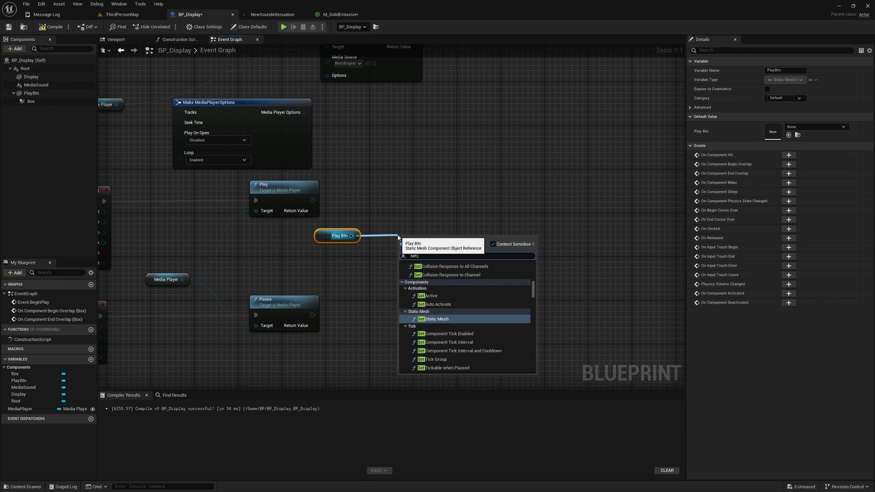
type(" vecto")
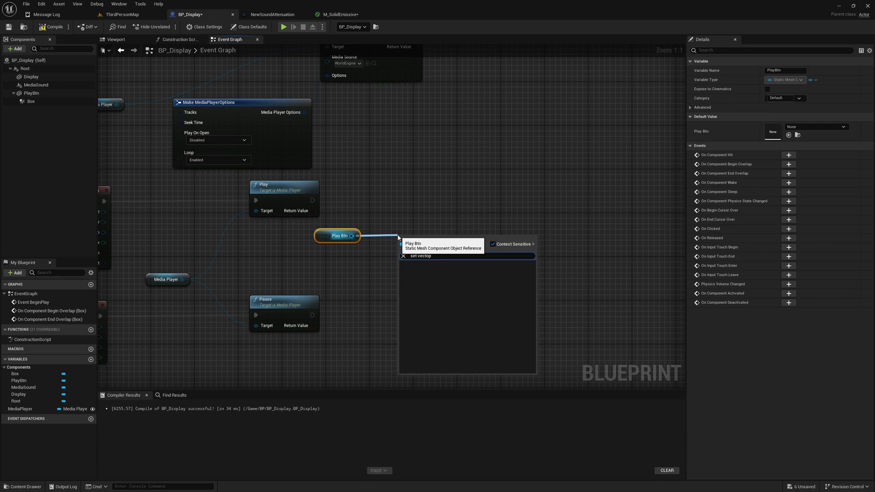
type("r par")
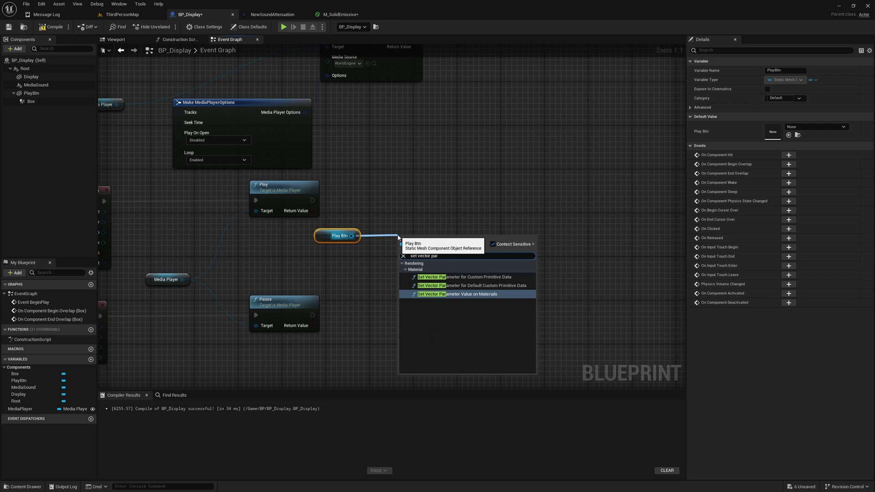
key("Return")
left_click_drag(312, 201, 404, 257)
left_click_drag(447, 253, 523, 200)
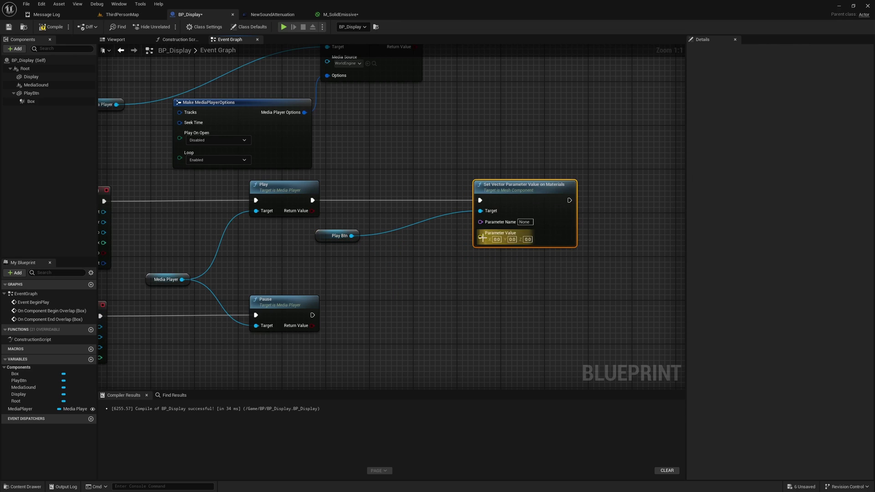
Plug a bright green Linear Color into the node's Parameter Value
right_click(425, 261)
left_click_drag(480, 237, 446, 263)
type("linear col")
key("Return")
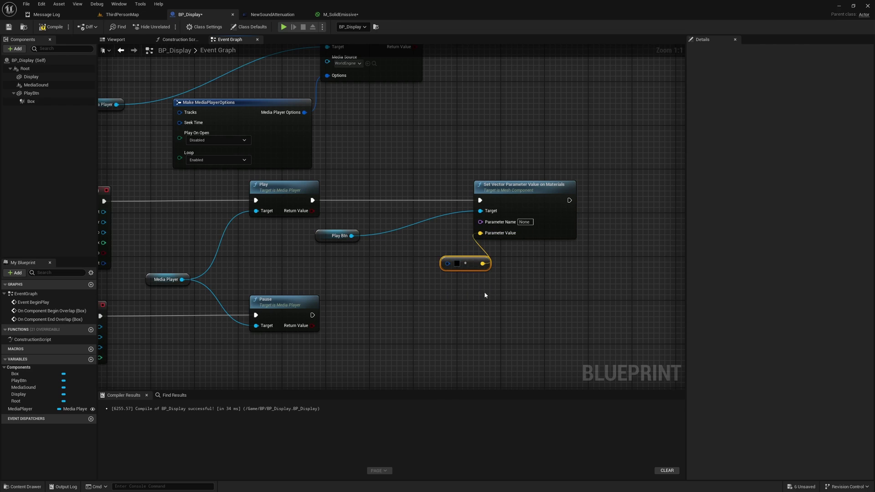
left_click(457, 264)
left_click_drag(509, 324, 458, 361)
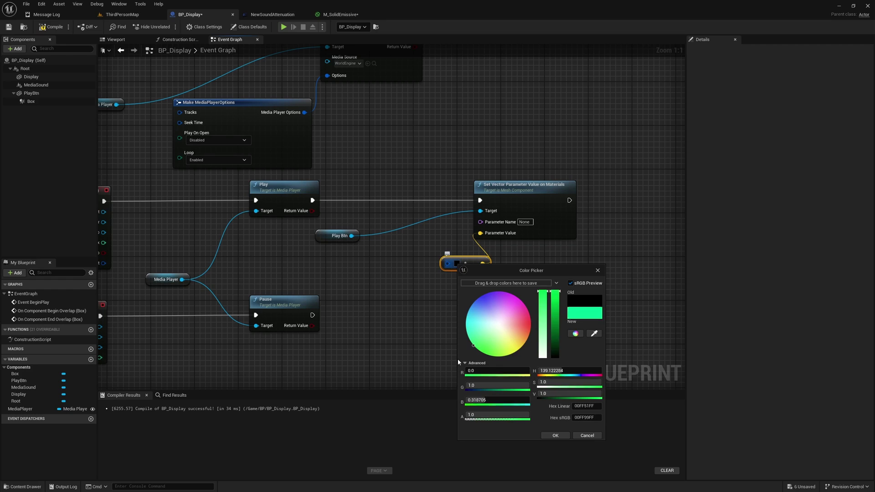
left_click(555, 435)
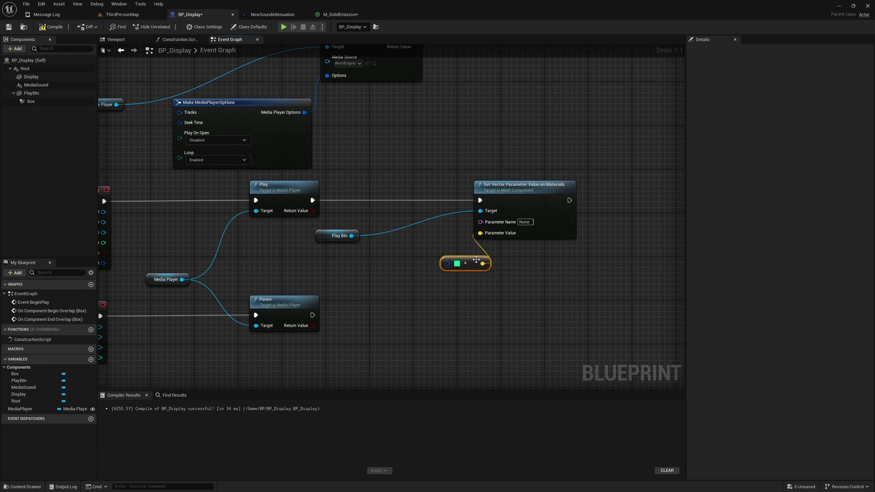
Set the node's Parameter Name to 'Base Color'
left_click_drag(476, 260, 405, 260)
left_click(525, 222)
type("Base Color")
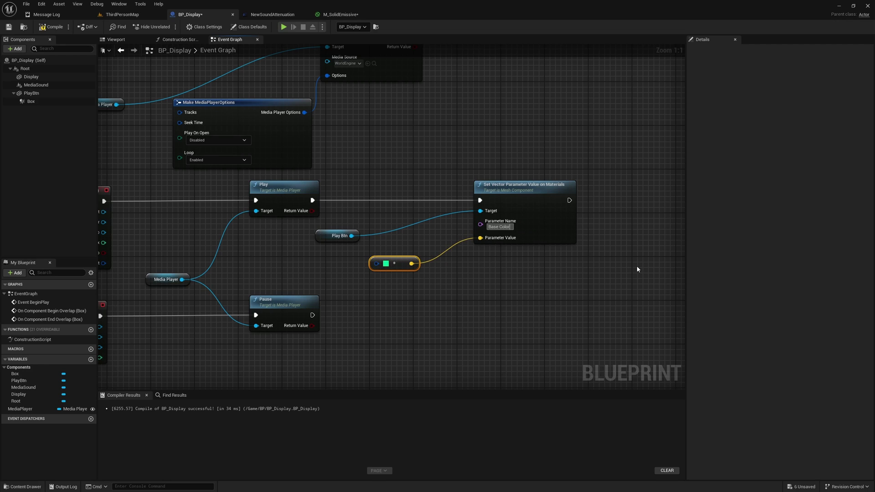
key("Return")
Add a Set Scalar Parameter Value on Materials node for Play Btn, chained after Set Vector
right_click_drag(464, 273, 368, 270)
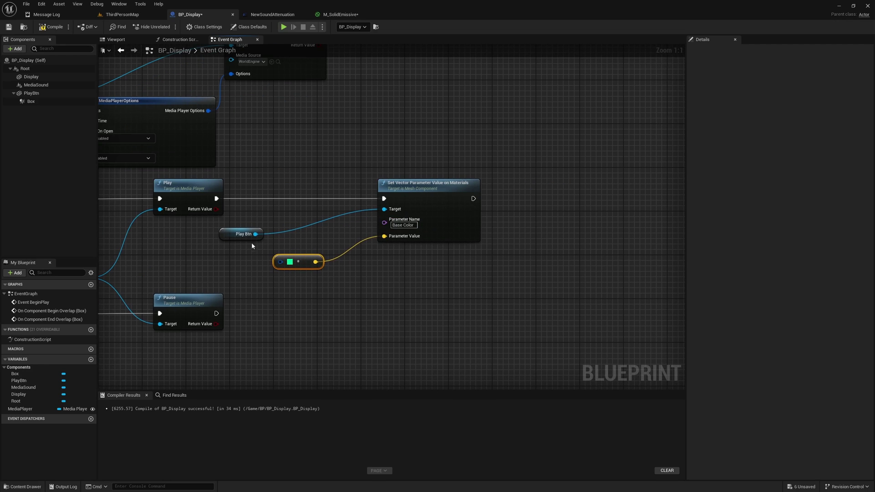
left_click_drag(256, 234, 556, 221)
type("set s")
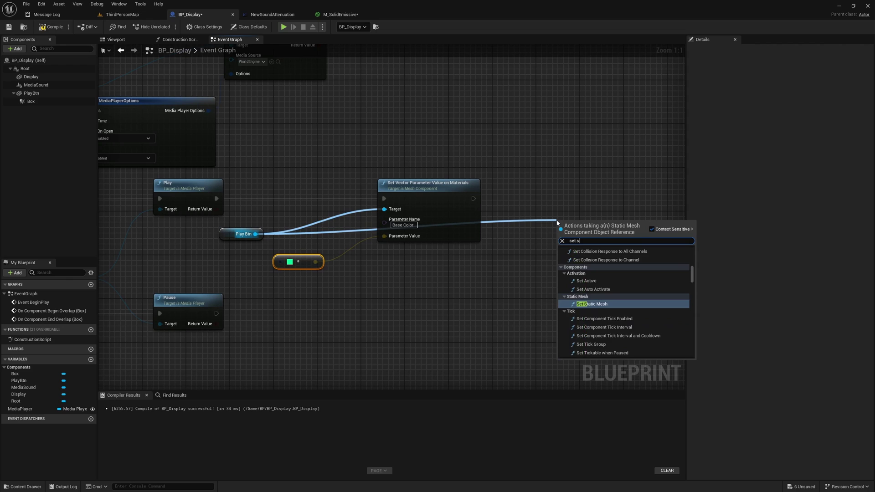
type("calar")
key("Return")
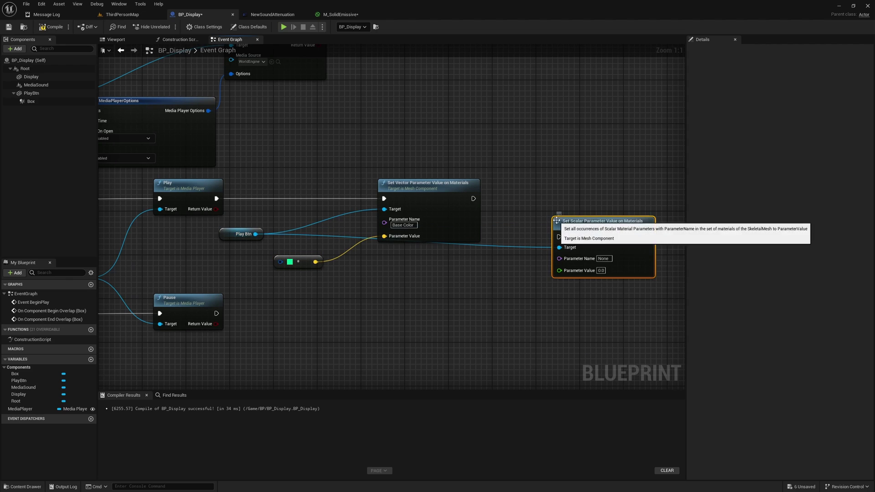
left_click_drag(474, 199, 557, 237)
key("q")
Set the scalar parameter name to Emission with value 3.0 and compile the blueprint
left_click(603, 221)
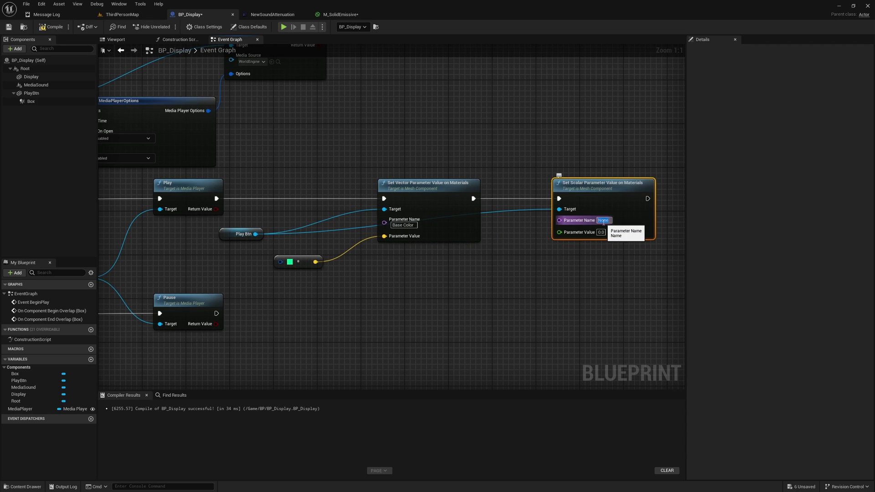
type("Emission")
key("Return")
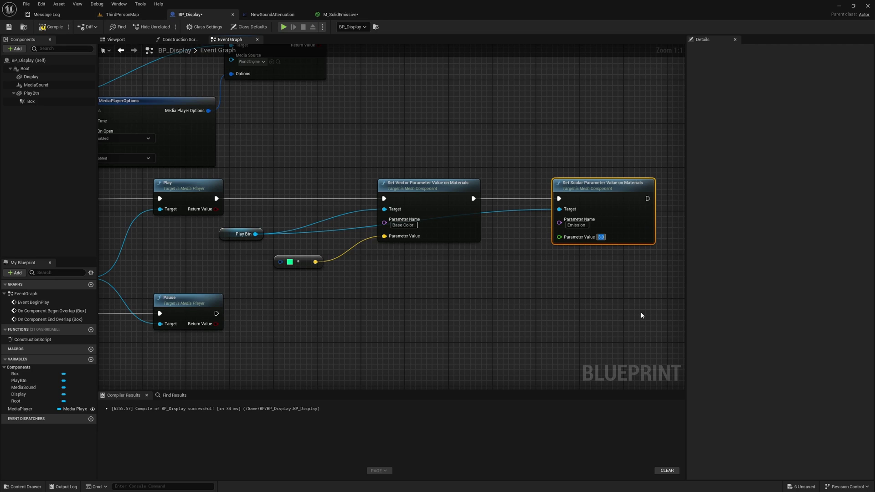
left_click(52, 26)
left_click_drag(245, 158, 604, 290)
Duplicate the Play Btn setter nodes, wire the copy after Pause, and set Emission to 0.0
scroll(529, 221, "down", 3)
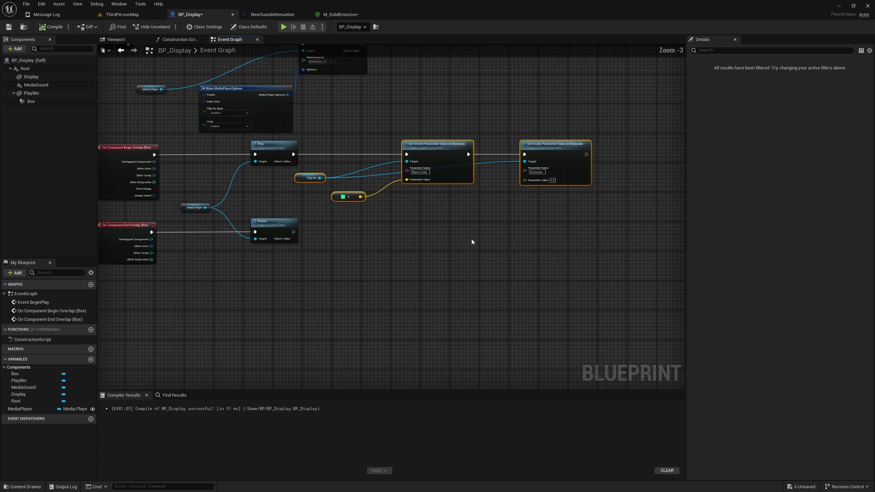
key("ctrl+c")
key("ctrl+v")
left_click_drag(436, 257, 293, 232)
left_click_drag(484, 250, 479, 228)
scroll(560, 258, "up", 3)
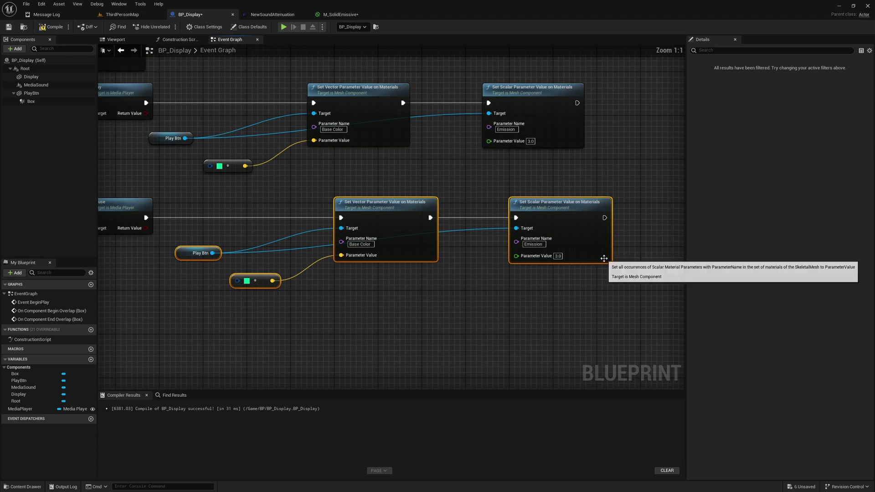
left_click(558, 256)
type("0")
key("Return")
Make the copied colour dark red, matching M_SolidEmissive's default base colour
left_click(247, 281)
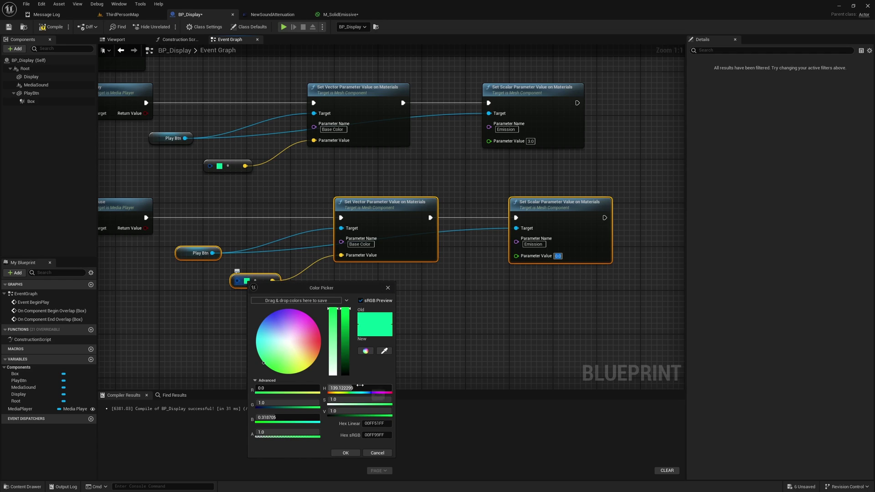
left_click_drag(313, 340, 317, 348)
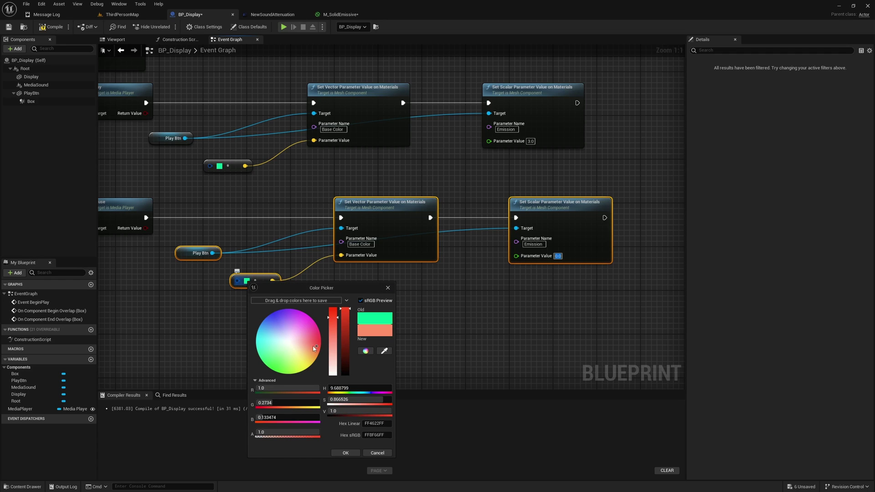
left_click(346, 453)
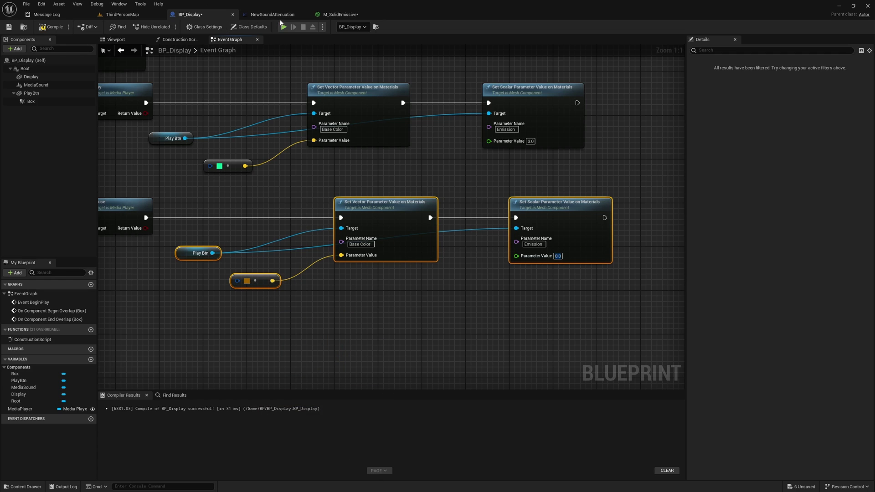
left_click(340, 14)
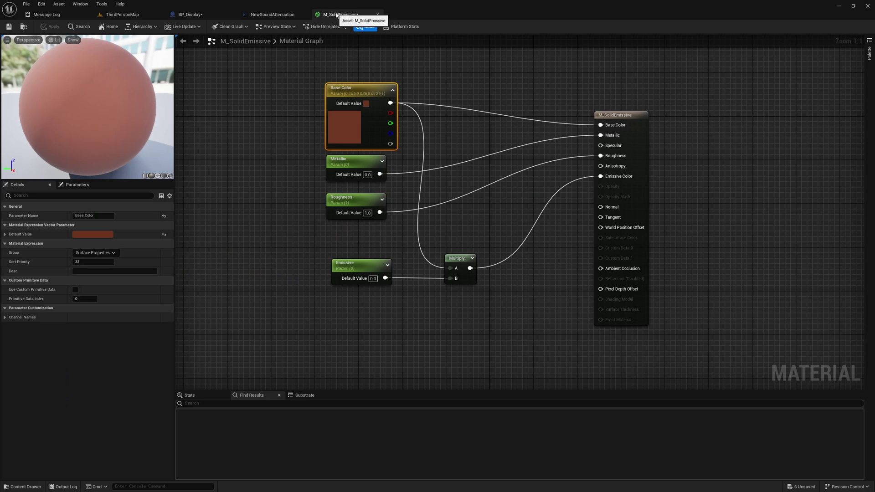
left_click(97, 234)
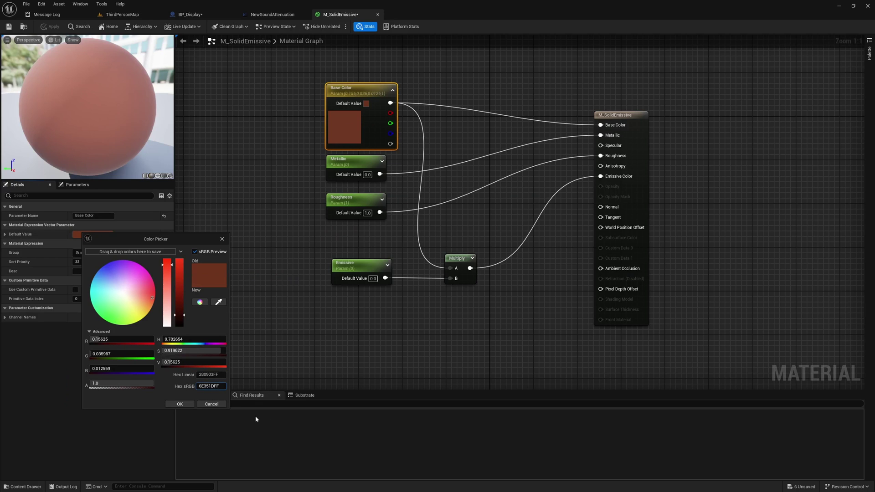
left_click(180, 404)
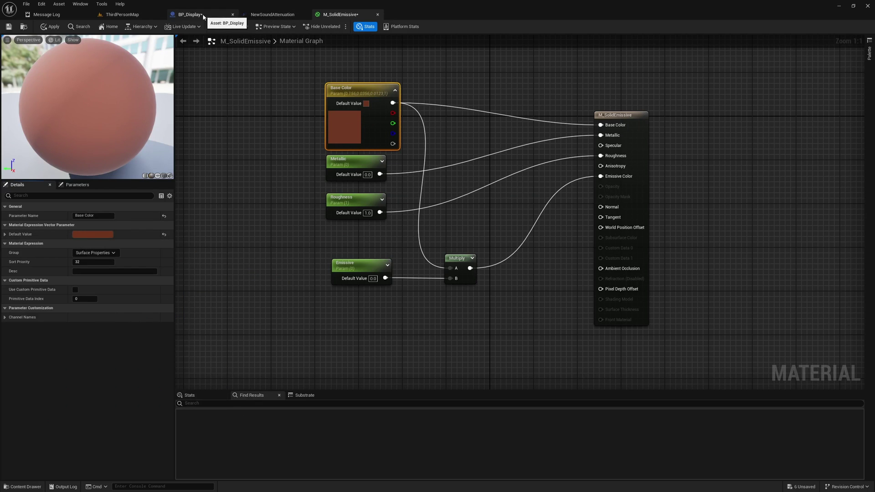
left_click(203, 15)
left_click(247, 281)
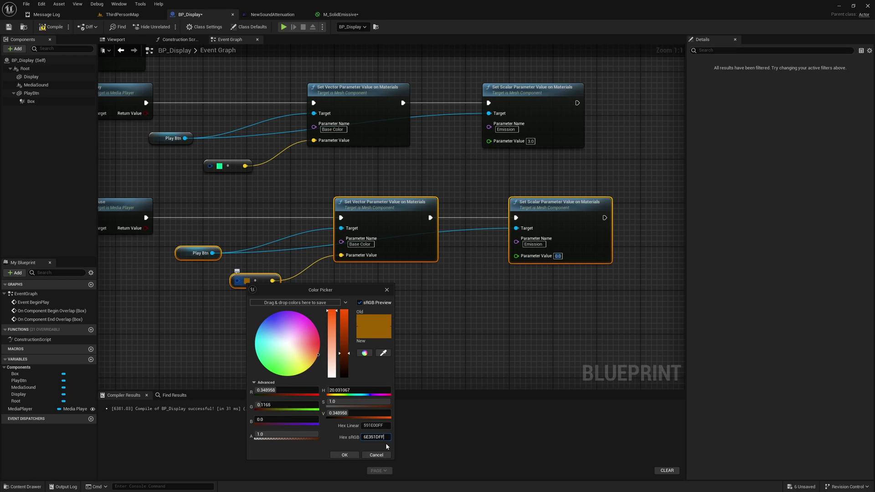
left_click(344, 455)
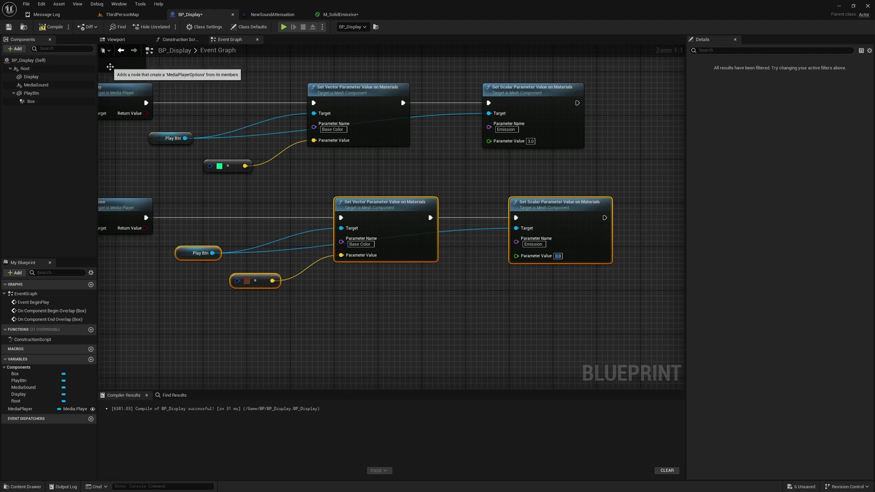
right_click_drag(158, 89, 185, 115)
Play the level, walk the character on and off the pad, then stop the session
left_click(115, 15)
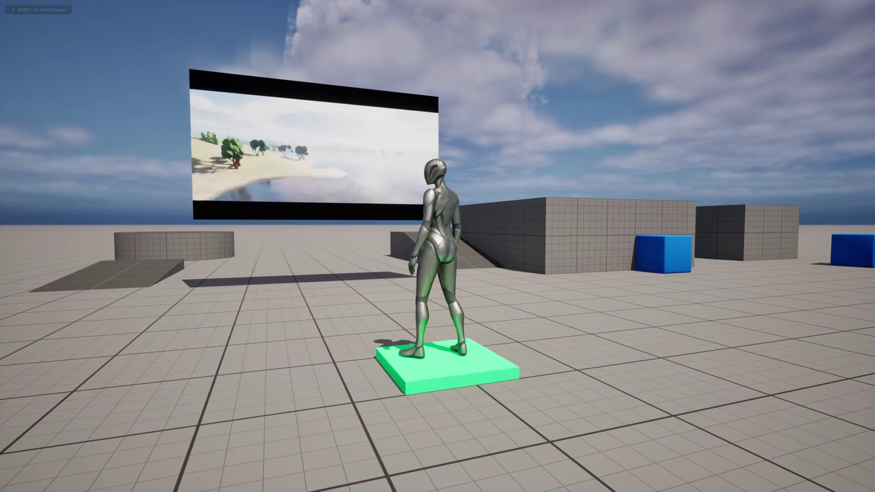
key("s")
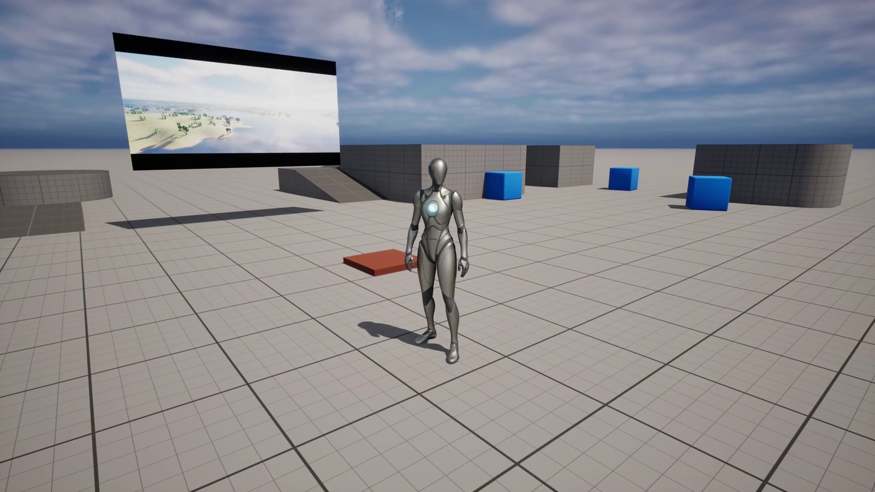
key("w")
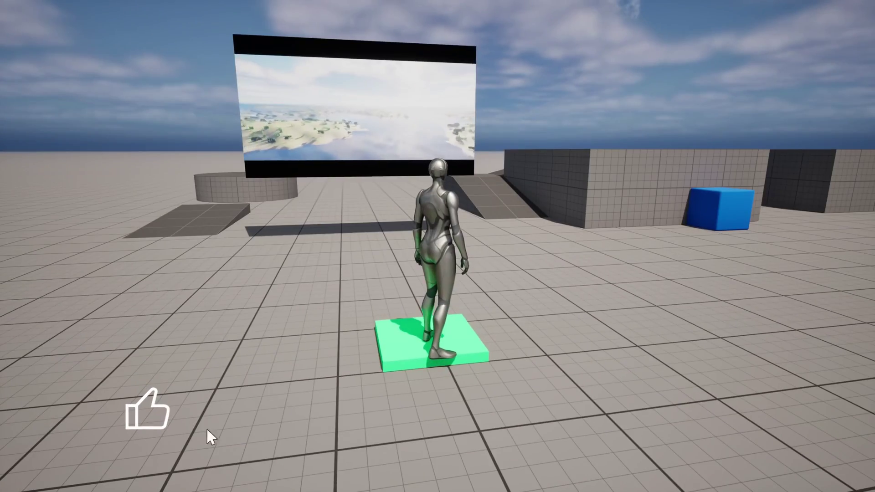
key("Escape")
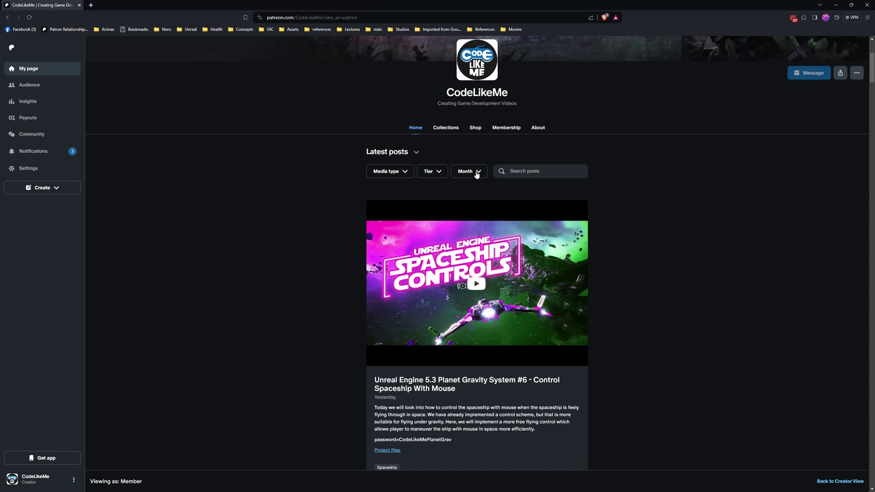
Scroll the Patreon feed down to the Unreal Engine World Engine #5 Global Sea Level post
scroll(476, 174, "down", 20)
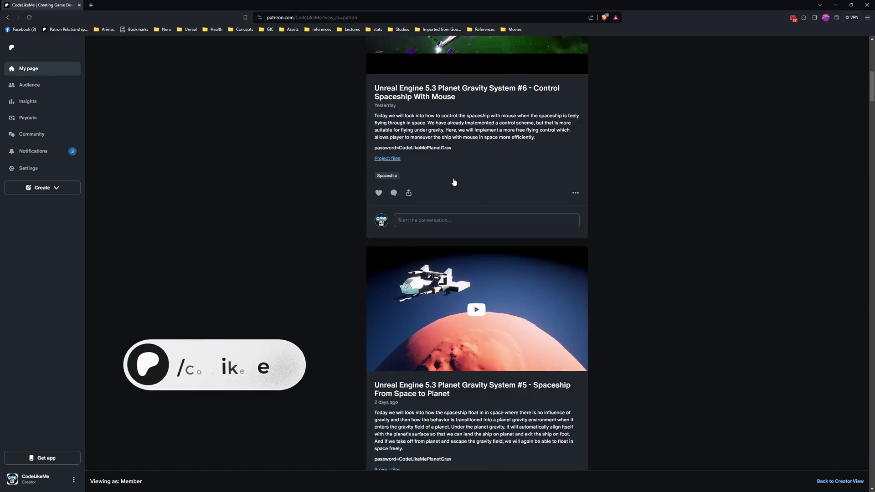
scroll(451, 176, "down", 20)
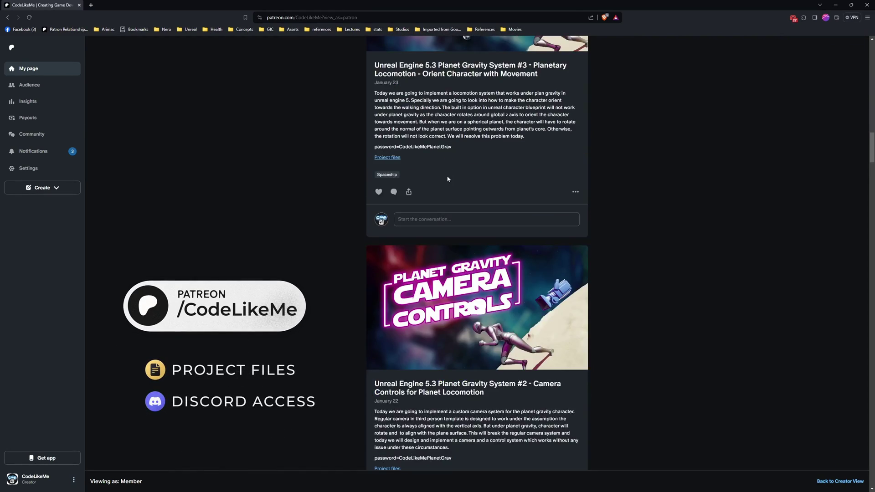
scroll(447, 186, "down", 20)
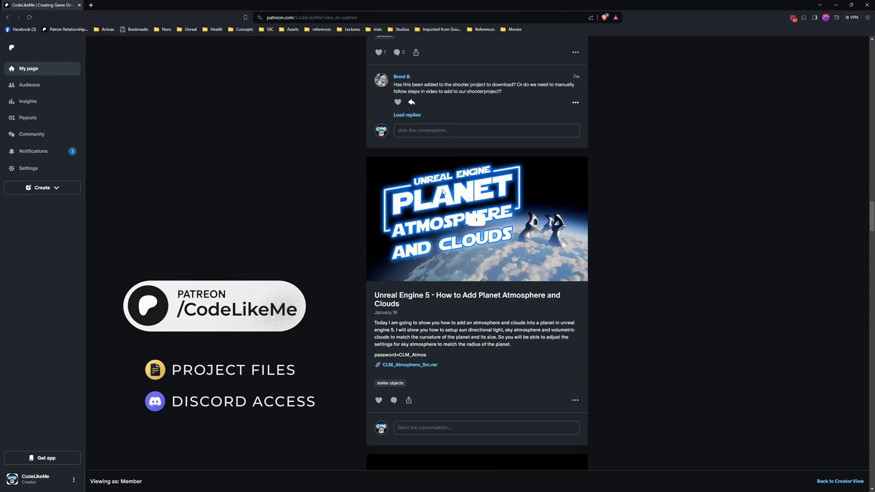
scroll(442, 191, "down", 20)
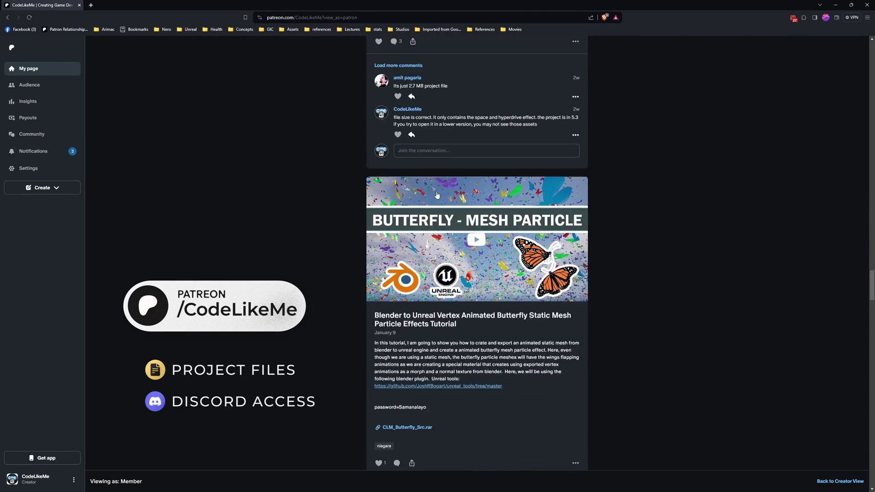
scroll(436, 192, "down", 20)
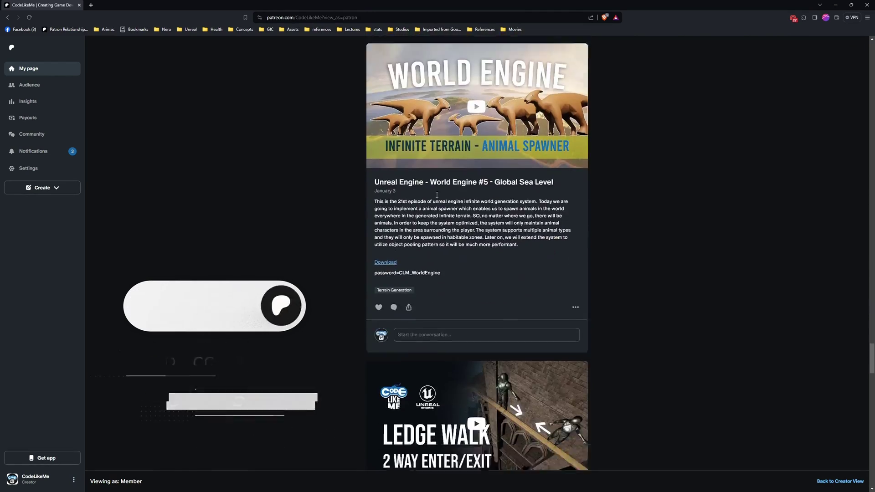